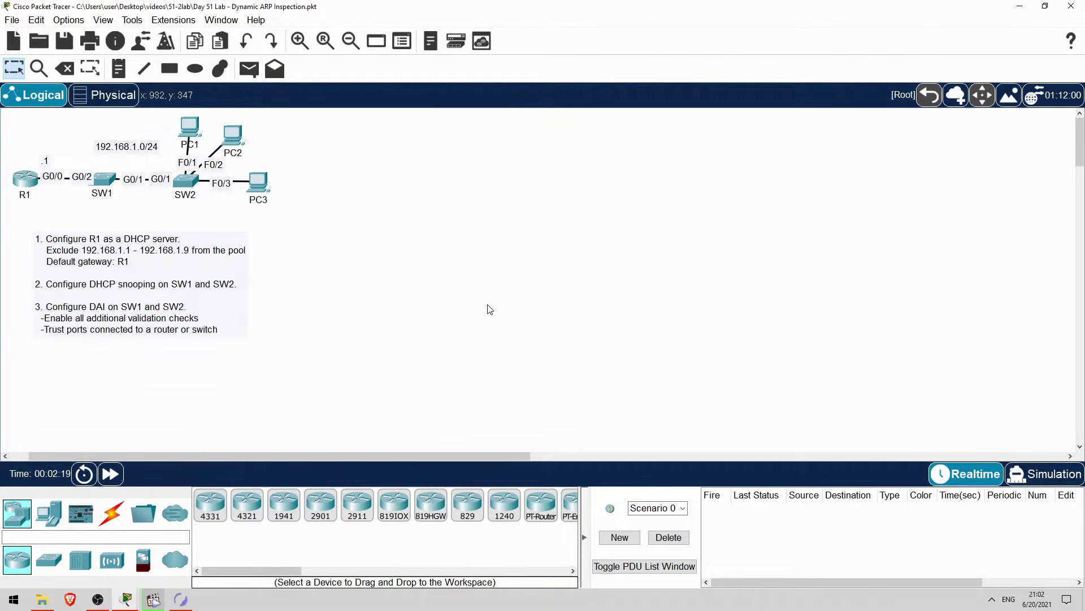
Switch to Boson NetSim and preview the VLAN Leaking, Default Routes, NAT Pool, Basic Network Services II and IP Access Lists labs.
click(181, 599)
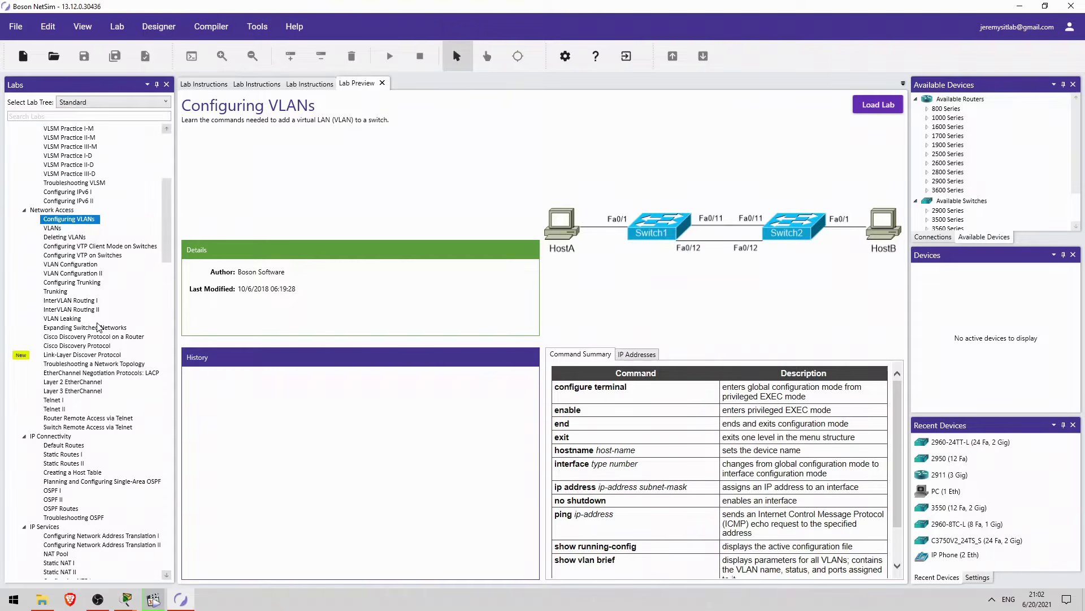
click(69, 318)
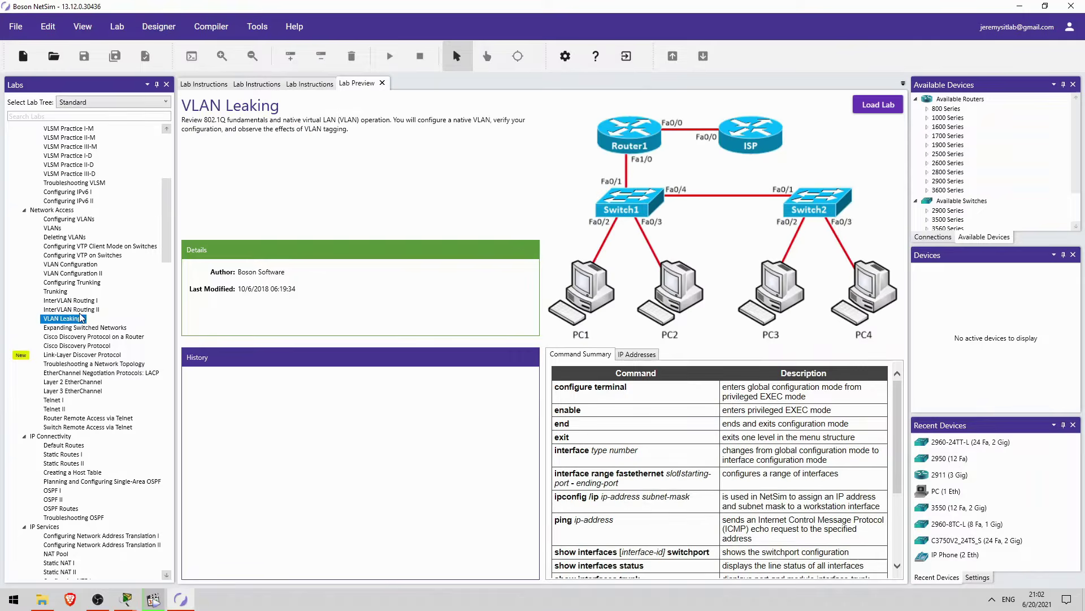
scroll(79, 318, down, 3)
click(75, 365)
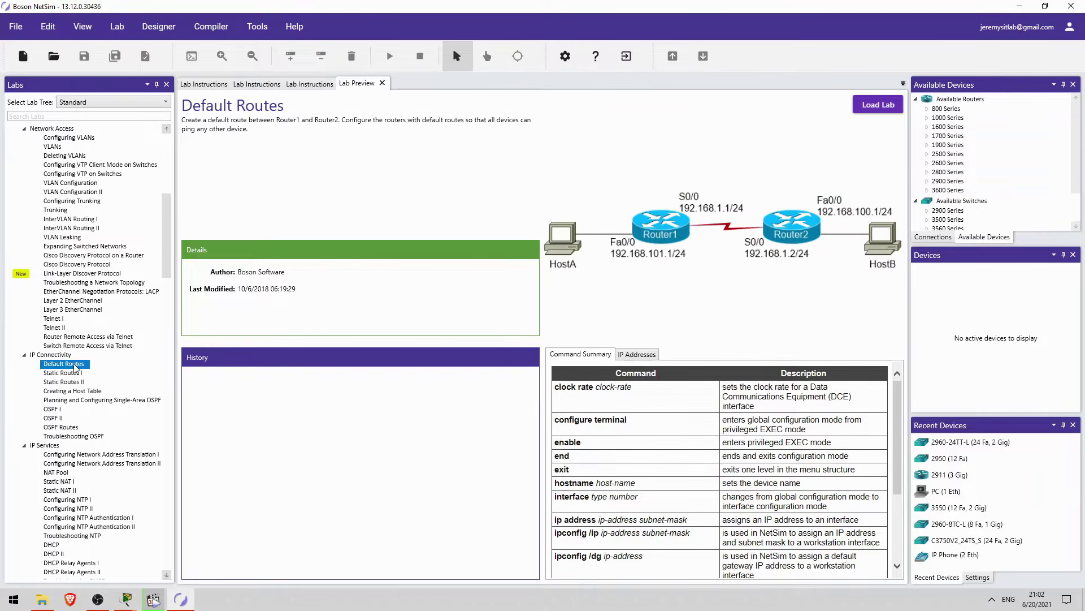
scroll(75, 368, down, 2)
click(73, 418)
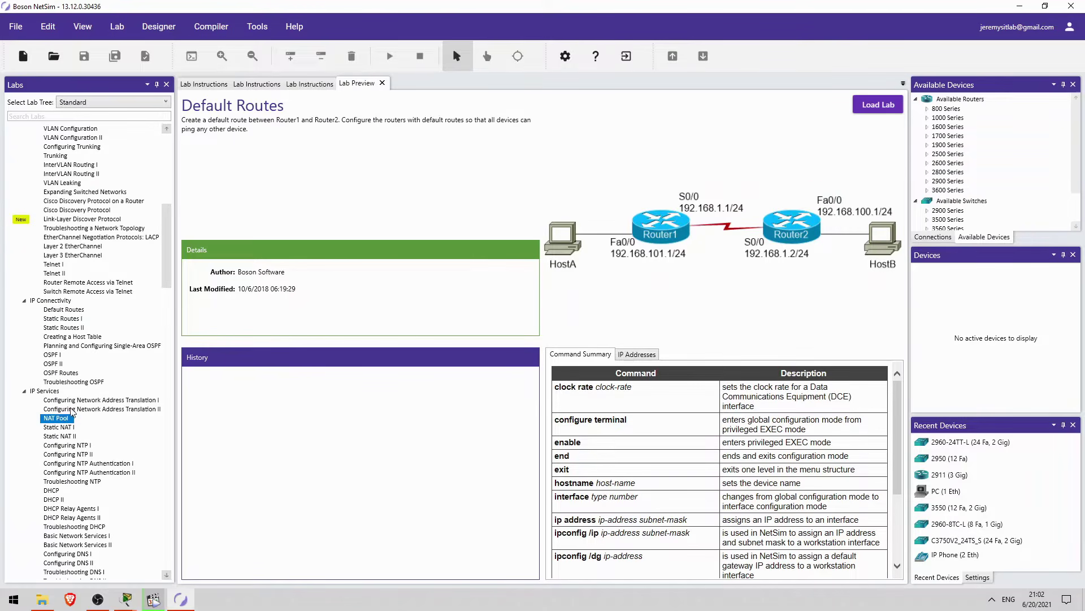
scroll(73, 405, down, 4)
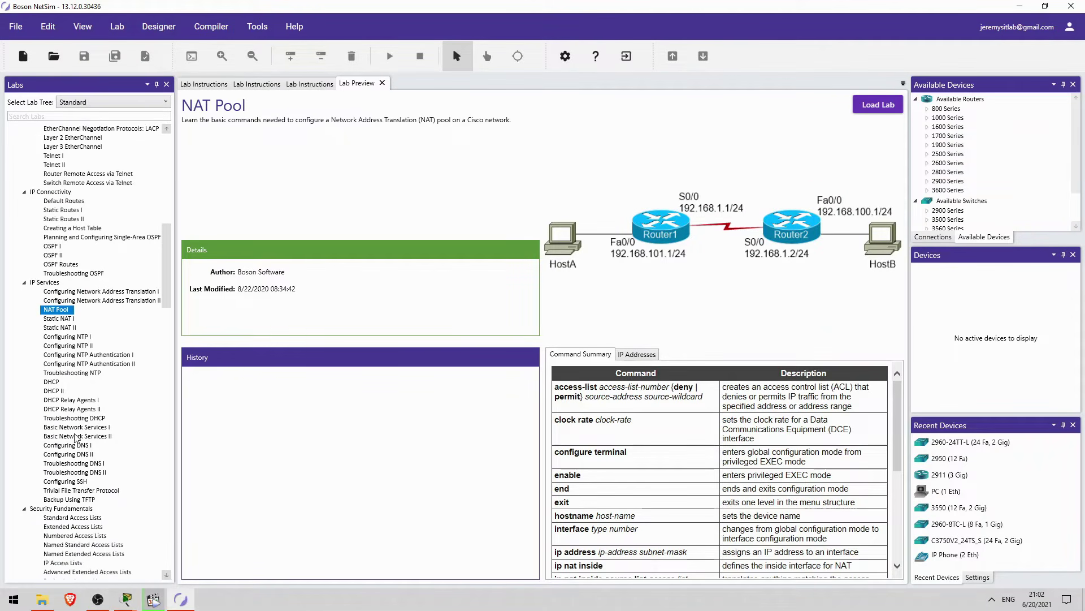
click(74, 438)
scroll(89, 421, down, 6)
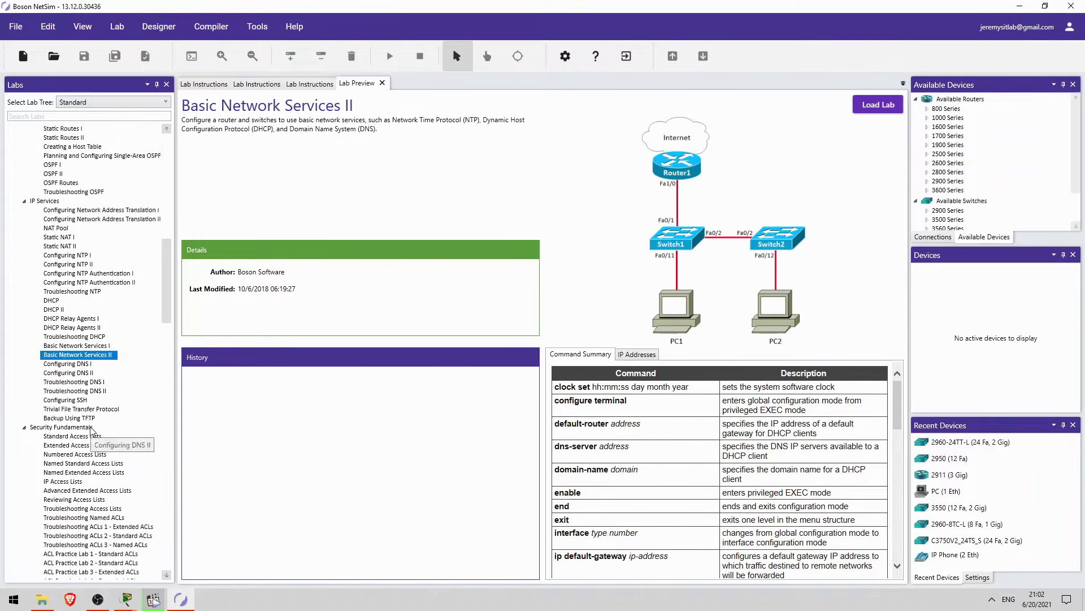
click(77, 400)
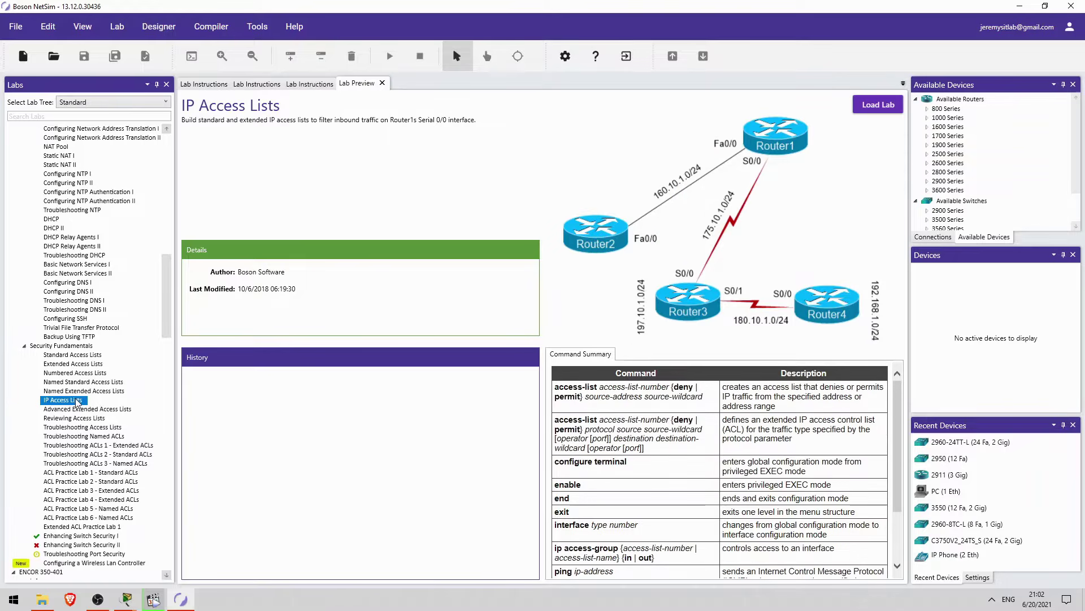
Switch back to Cisco Packet Tracer and enter global configuration mode on router R1's command line.
mouse_move(126, 600)
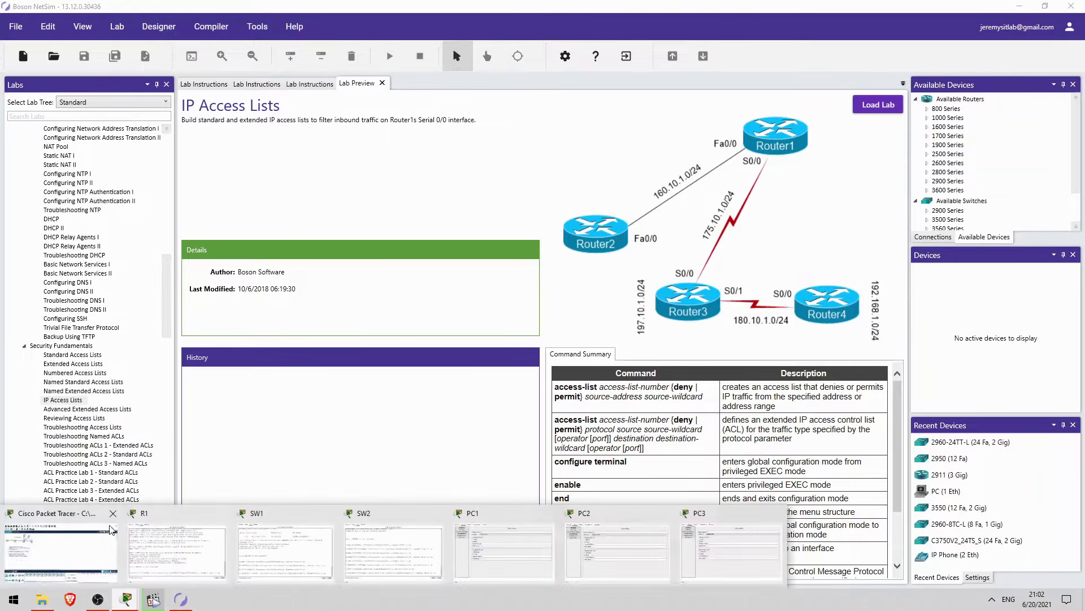
click(91, 537)
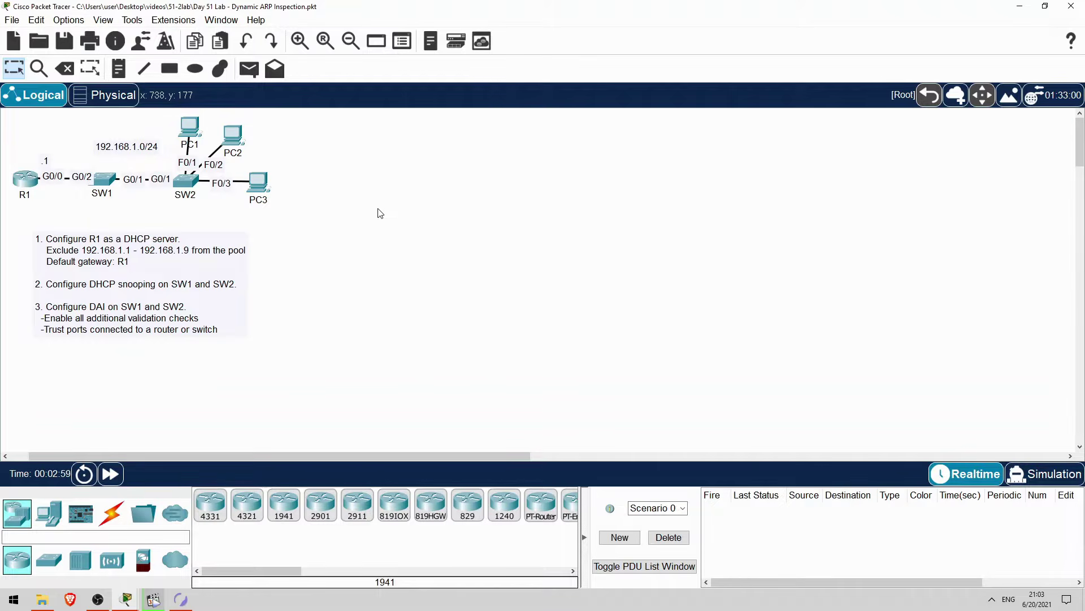
click(31, 180)
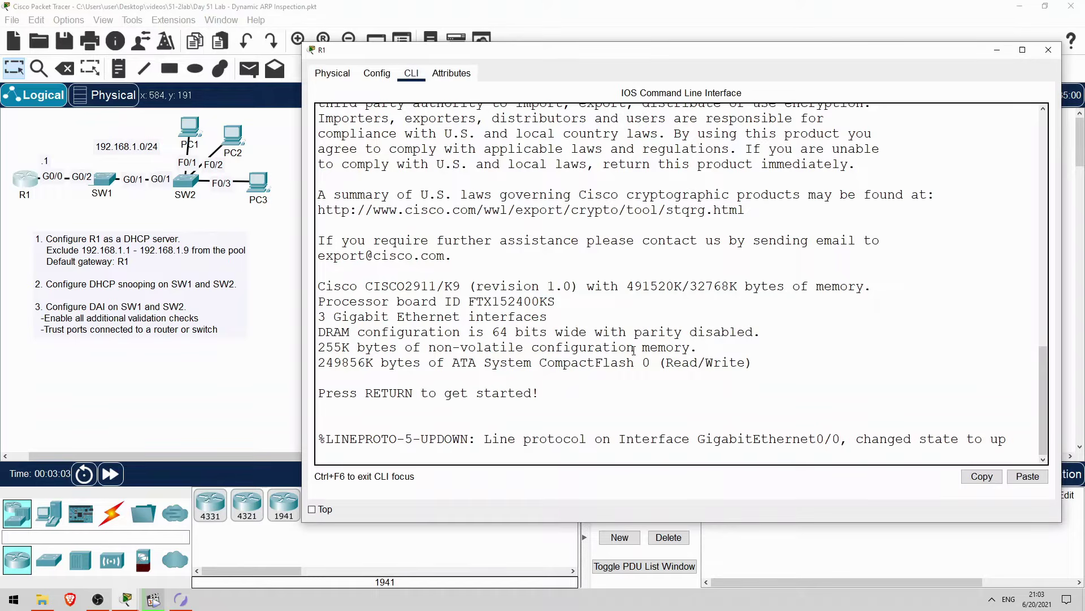
key(Return)
key(Return)
text(en)
key(Return)
text(conf t)
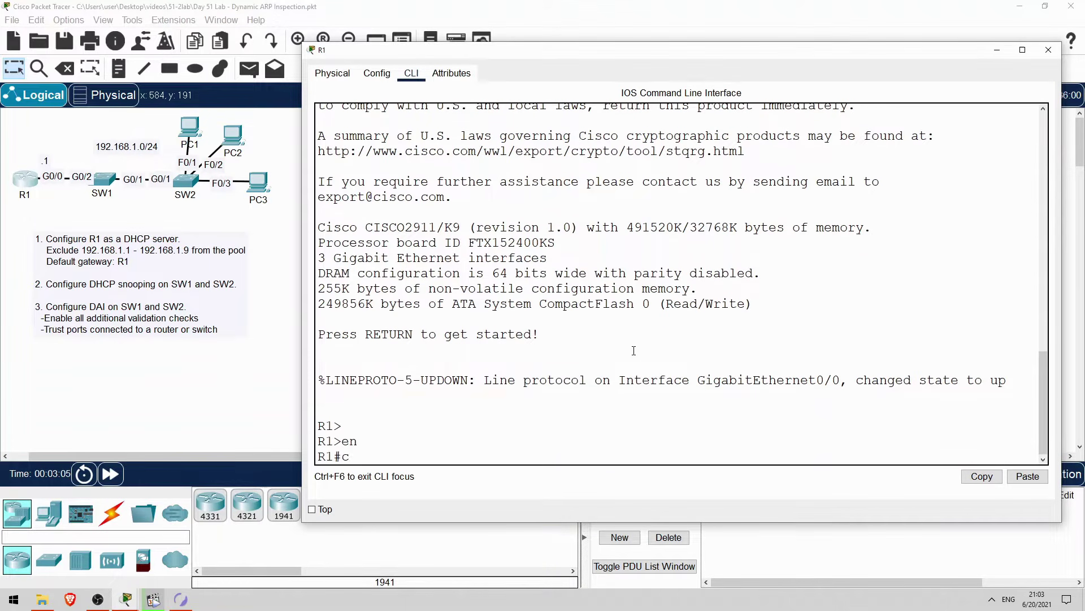
key(Return)
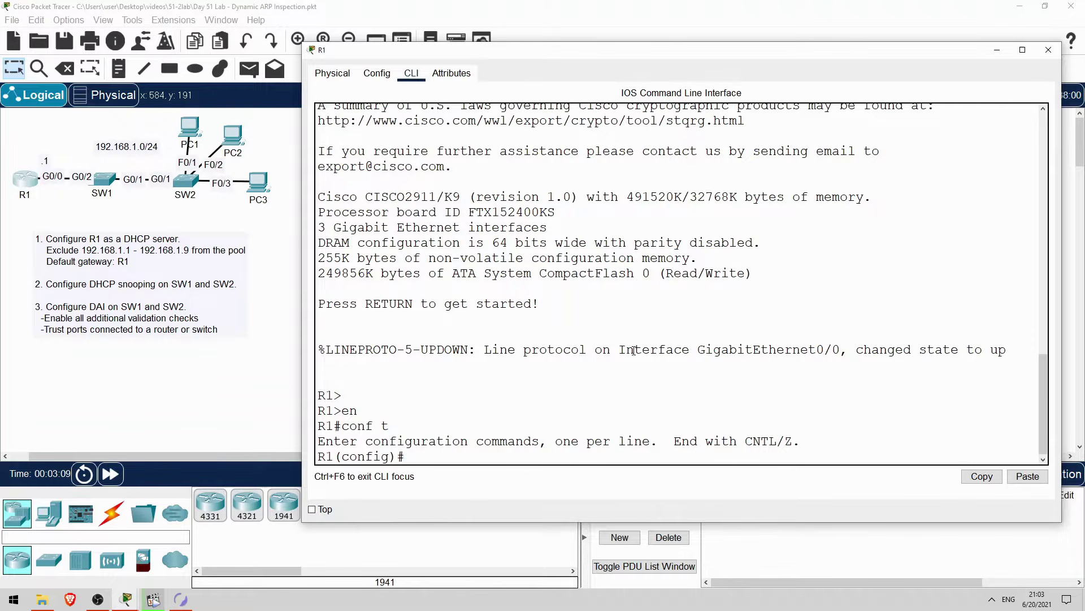
Exclude addresses 192.168.1.1 through 192.168.1.9 from DHCP assignment on R1.
text(ip dhc)
key(Tab)
text(exc)
key(Tab)
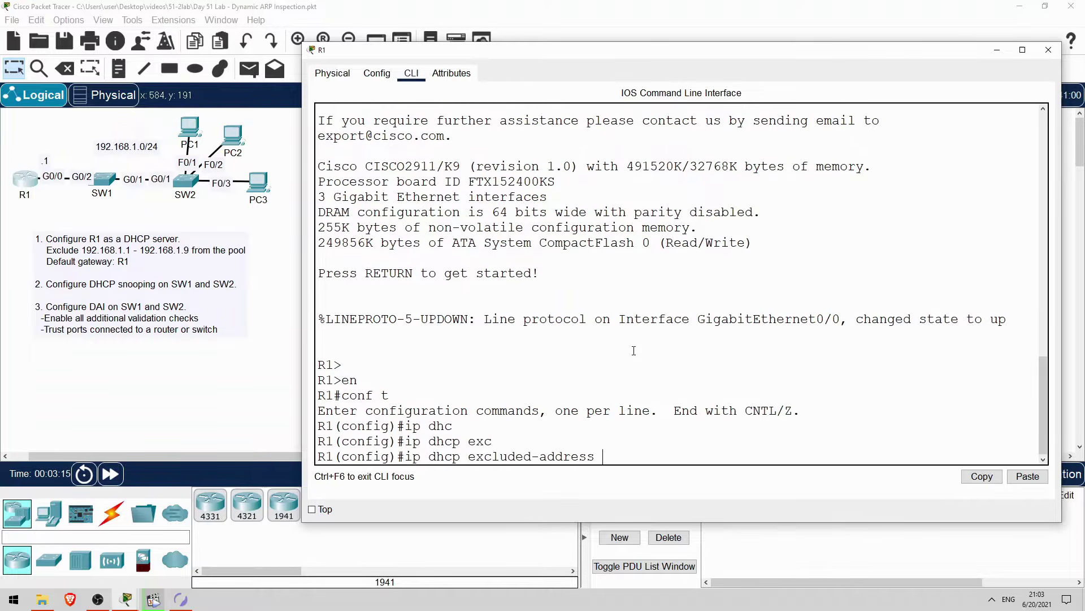
text(192.168.1.1 192.168.1.9)
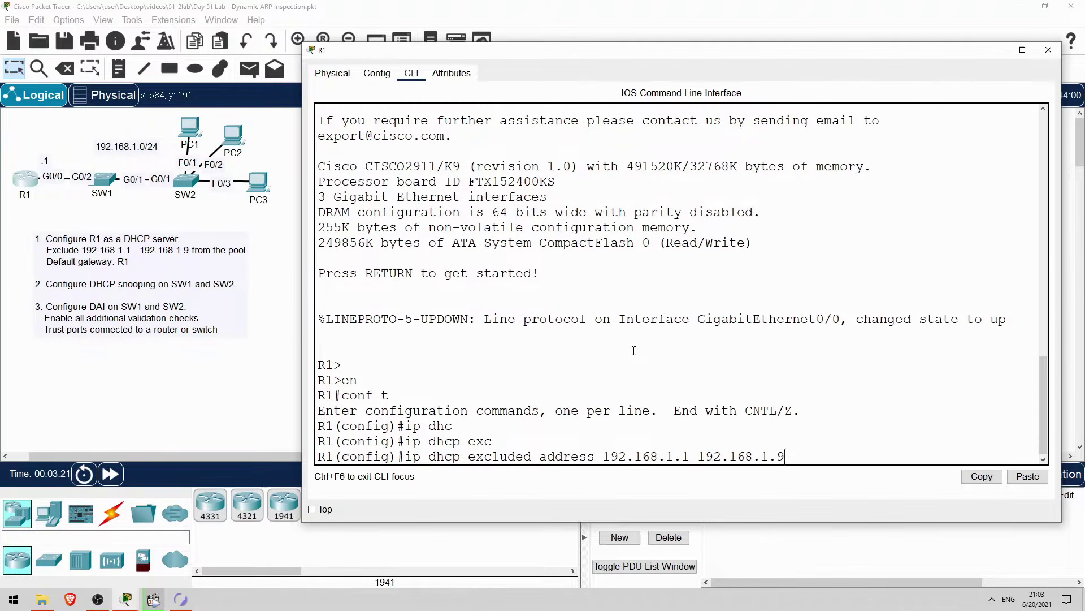
key(Return)
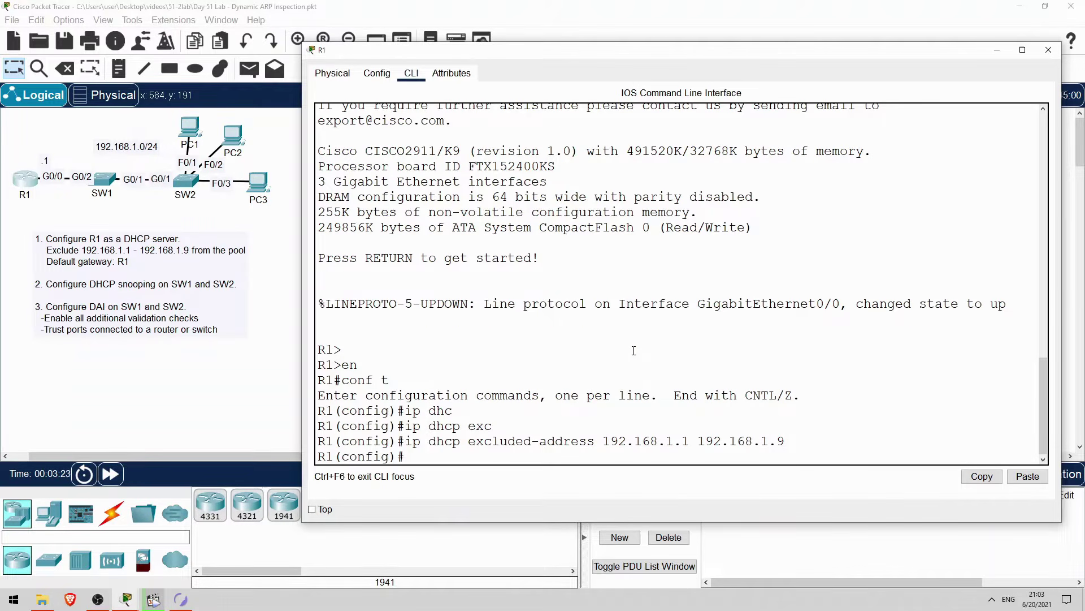
Create the DHCP pool POOL1 on R1 for network 192.168.1.0 with mask 255.255.255.0.
text(ip dhcp pool POOL1)
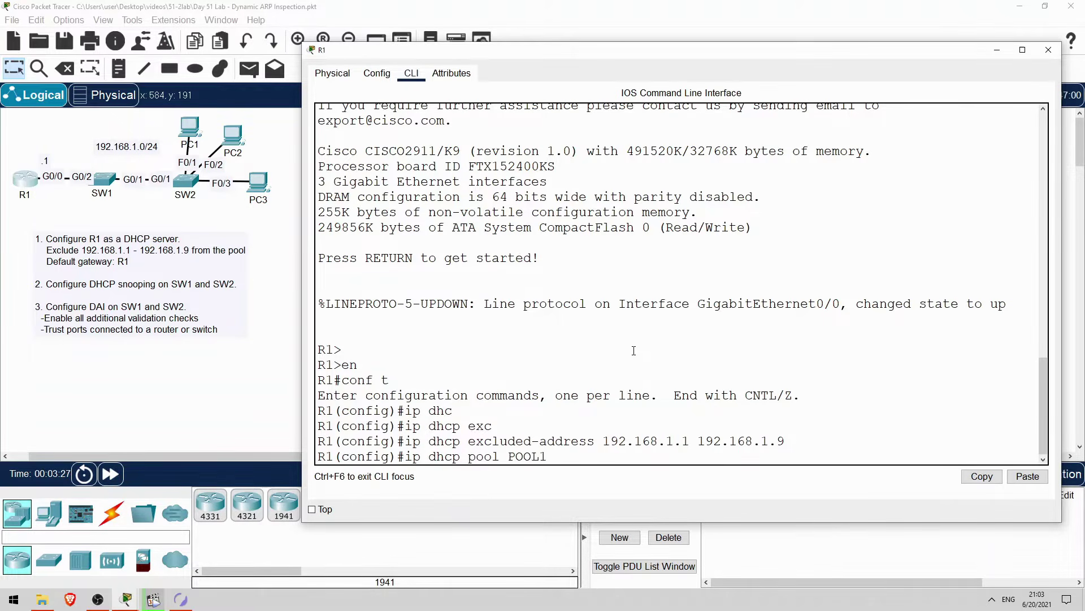
key(Return)
text(net)
key(Tab)
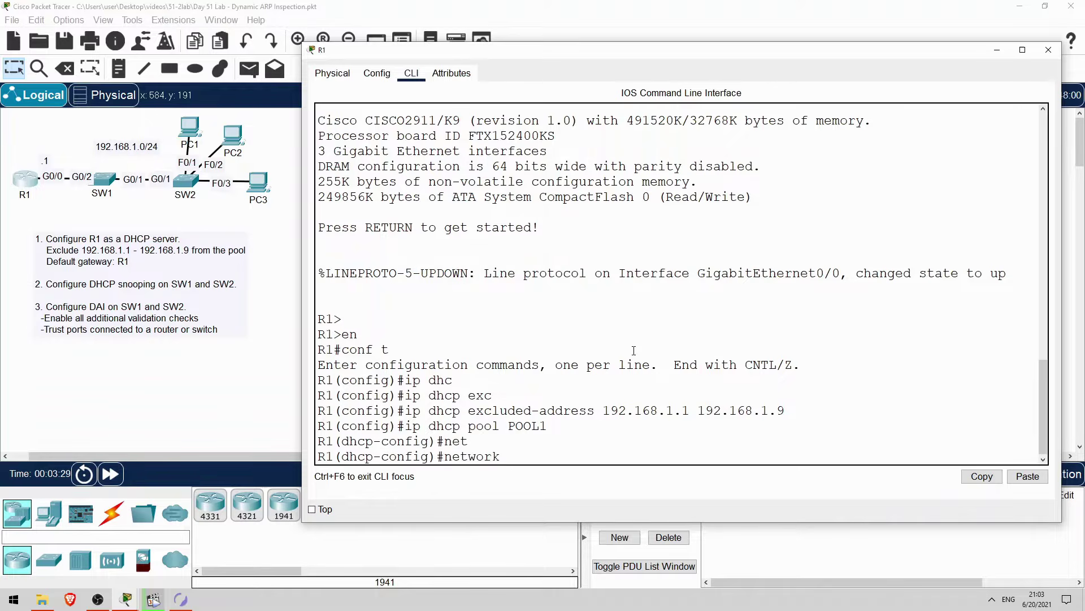
text(192.168.1.0 255.255.255.0)
key(Return)
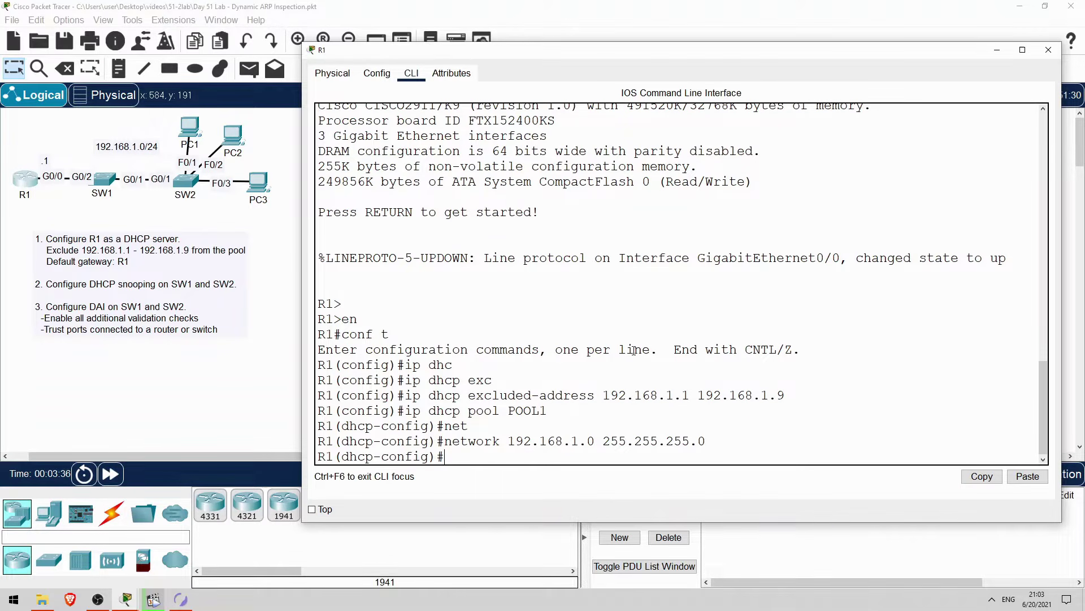
Set the default router of R1's DHCP pool to 192.168.1.1.
text(def)
key(Tab)
text(192.168.1.1)
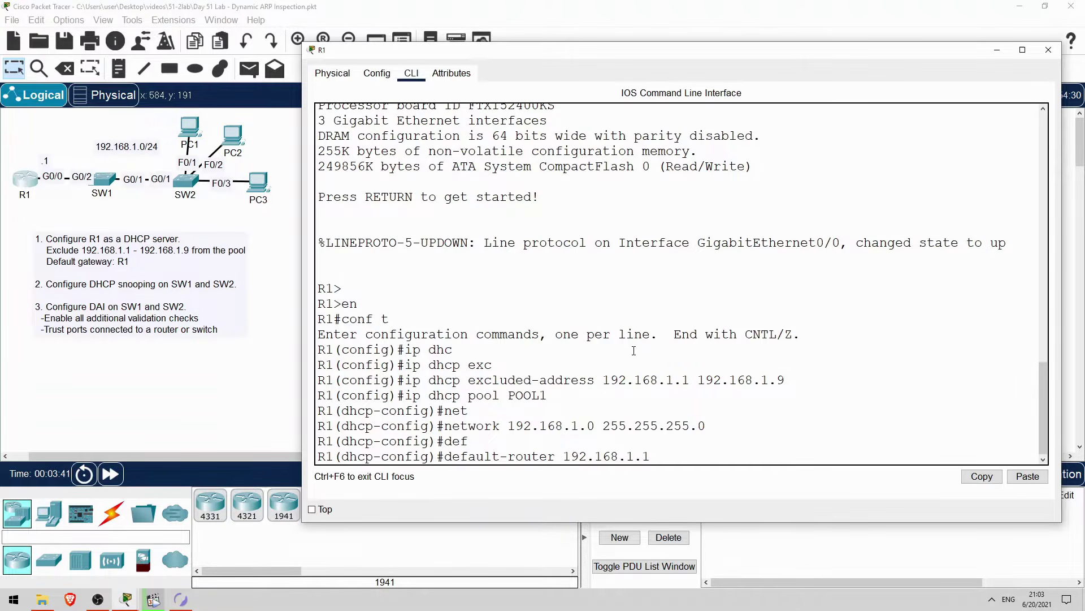
key(Return)
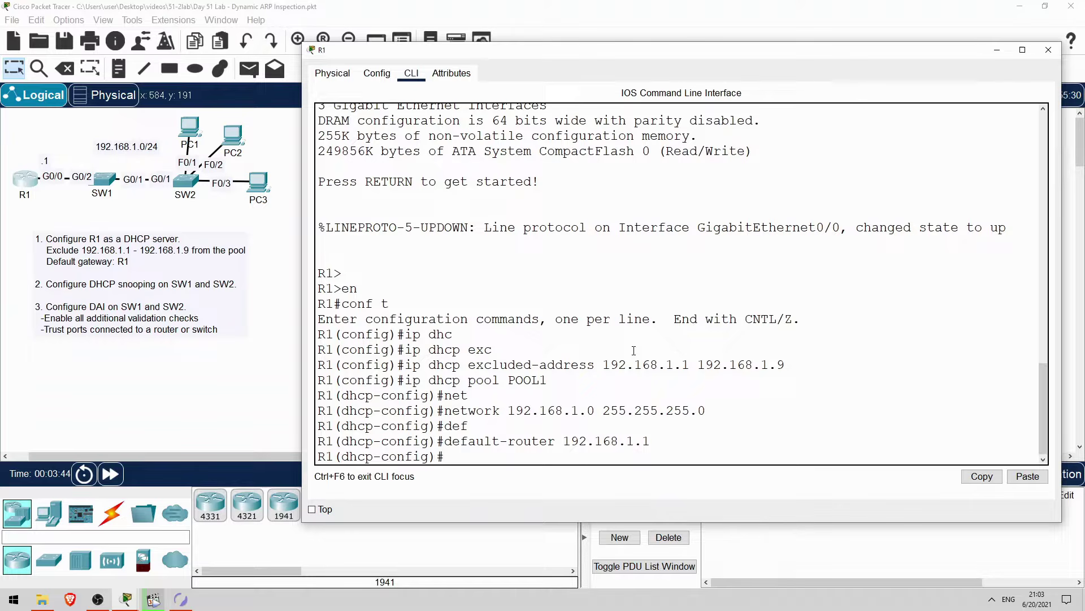
Open switch SW1's command line from the topology and enter global configuration mode.
click(286, 243)
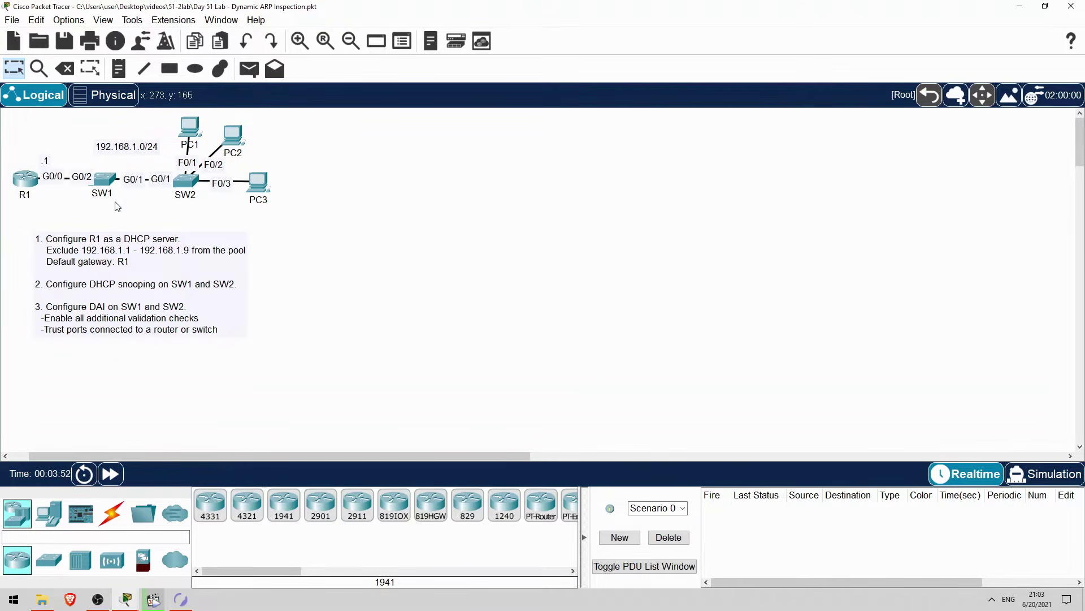
mouse_move(117, 206)
click(113, 184)
key(Return)
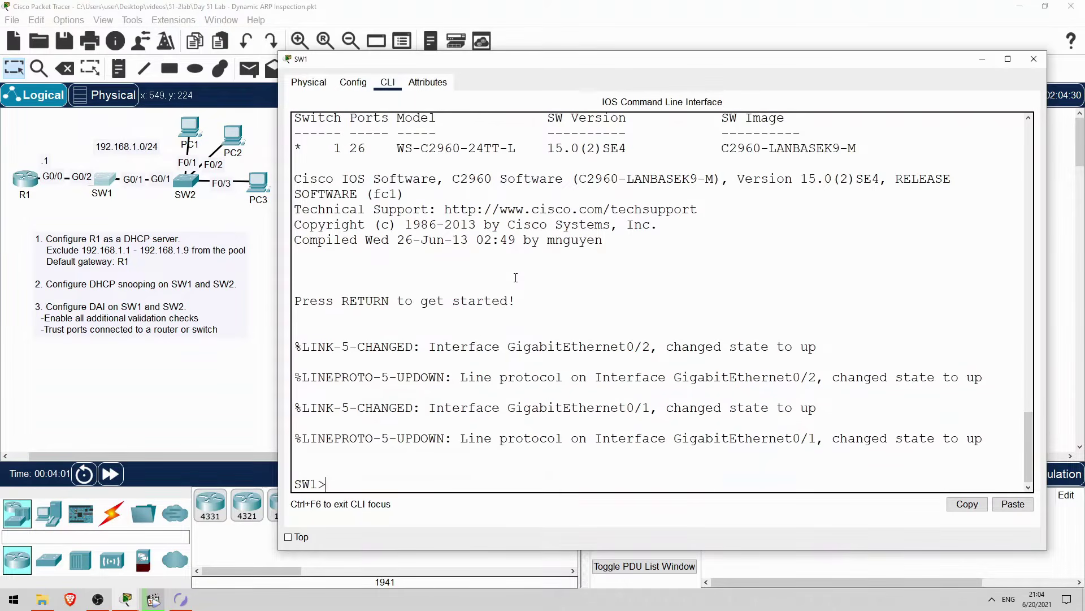
text(en)
key(Return)
text(conf t)
key(Return)
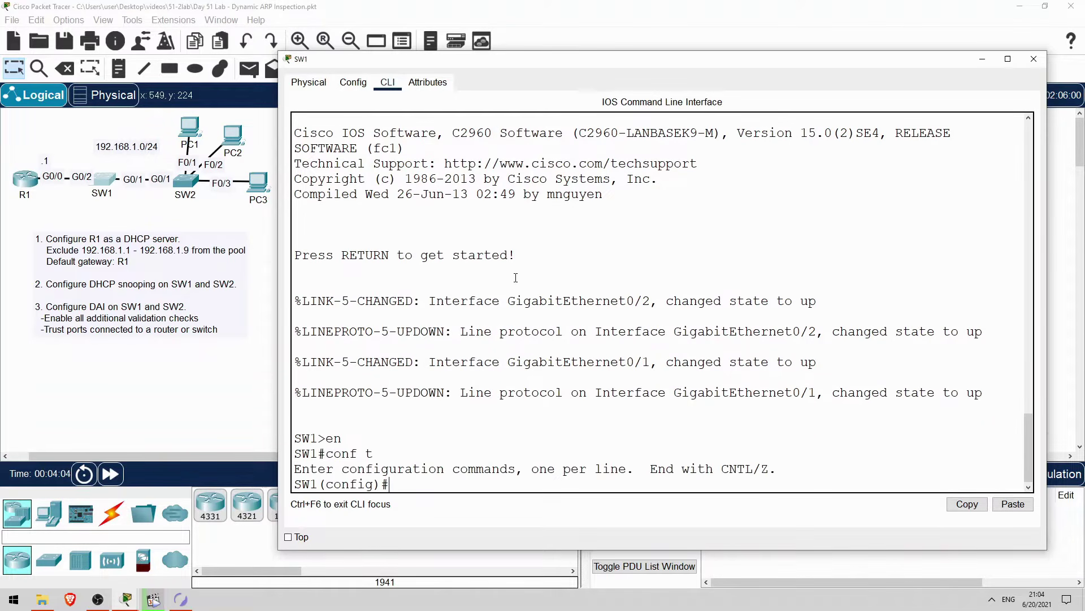
Enable DHCP snooping on SW1, both globally and for VLAN 1.
text(ip dhc)
key(Tab)
text(s)
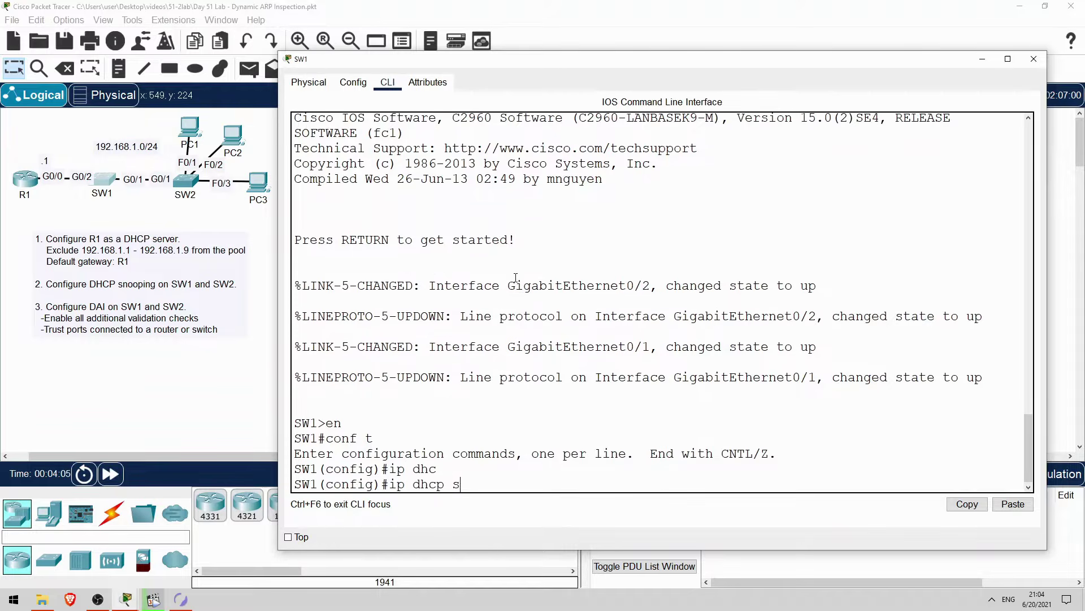
text(noo)
key(Tab)
key(Return)
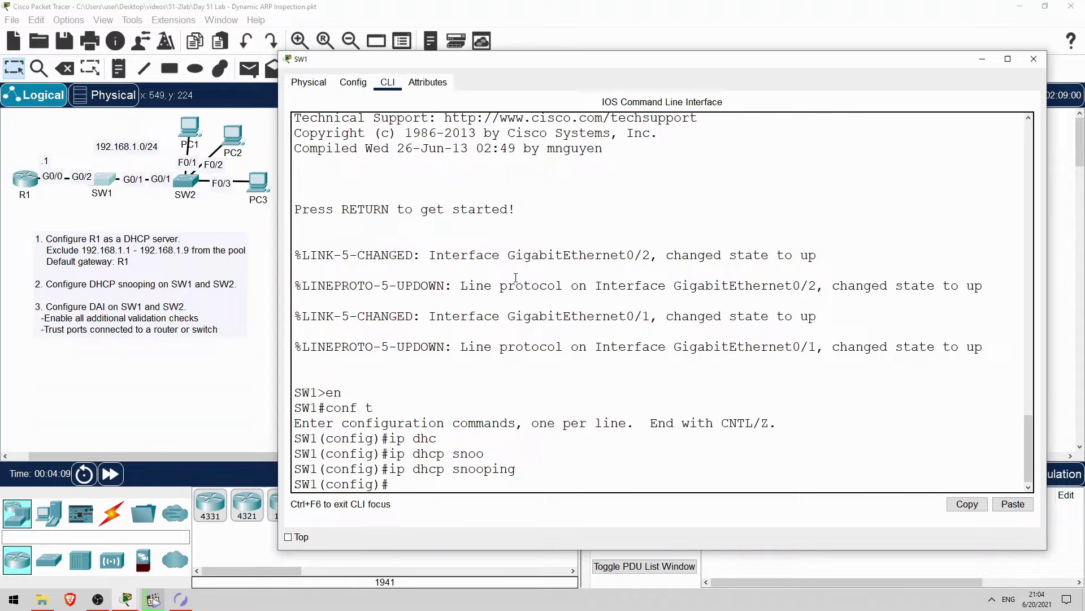
key(Up)
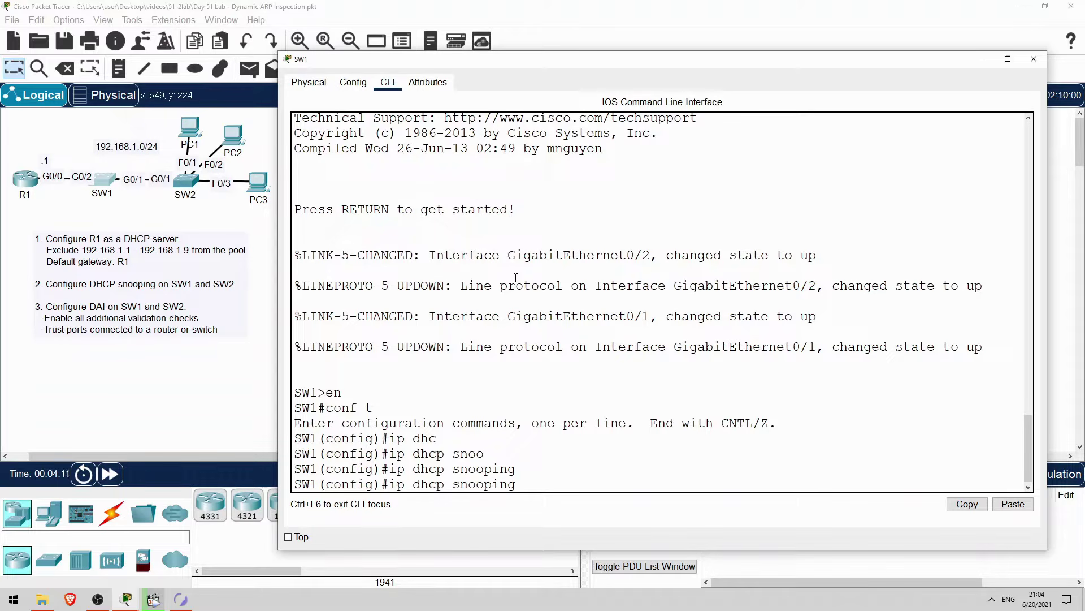
text(vlan 1)
key(Return)
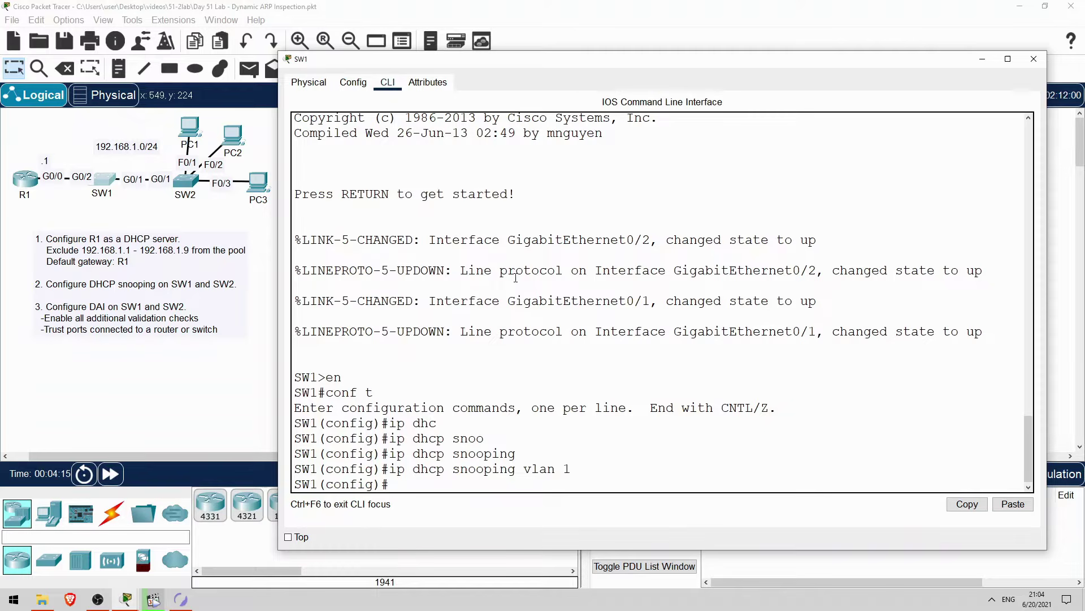
Disable the DHCP snooping information option on SW1.
text(no ip dhc)
key(Tab)
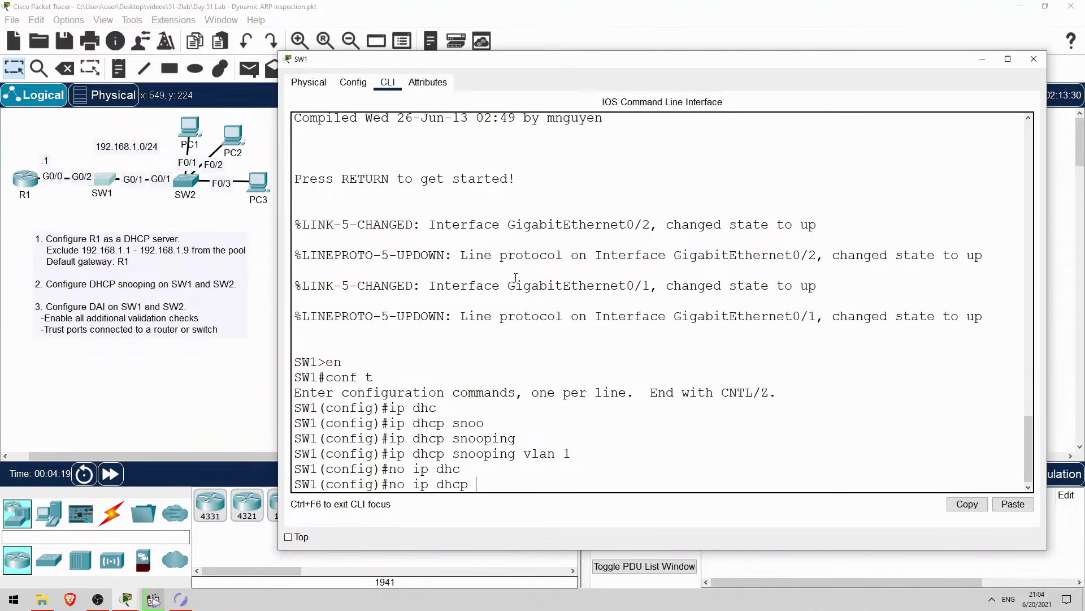
text(sn)
key(Tab)
text(in)
key(Tab)
text(op)
key(Tab)
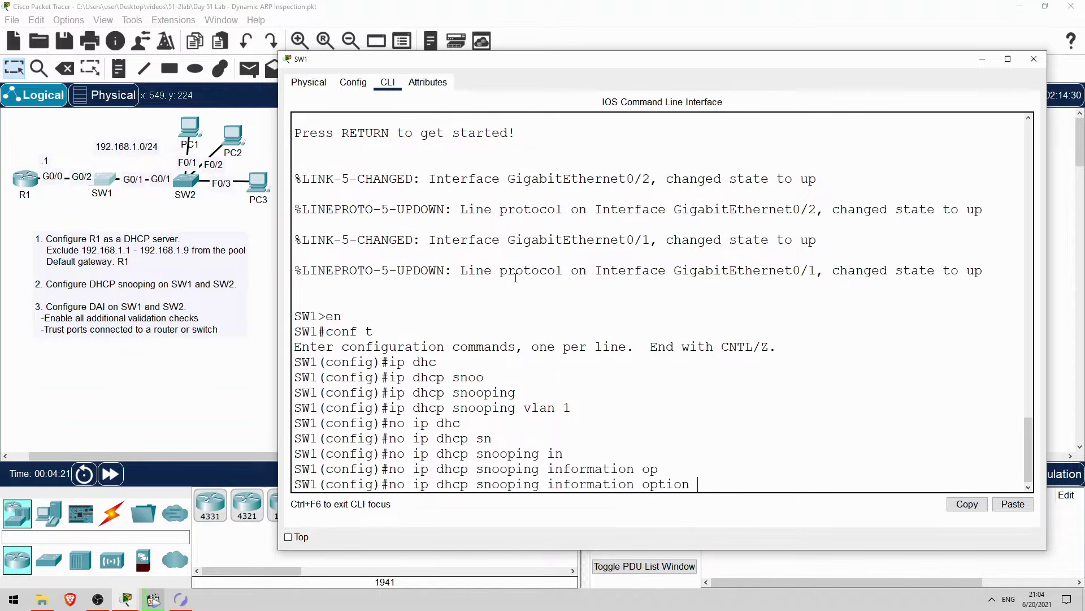
key(Return)
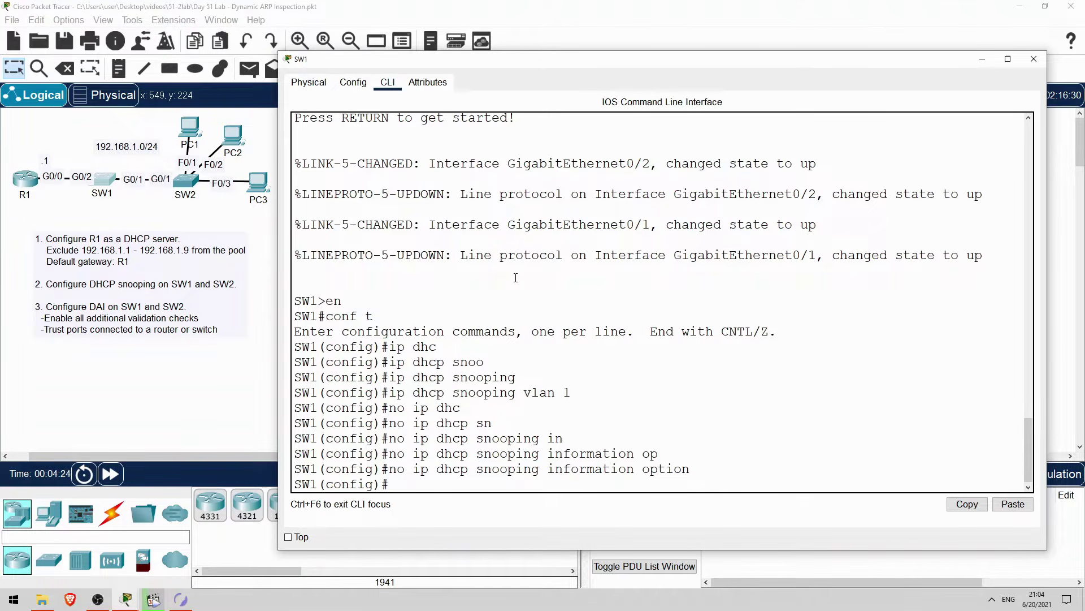
Make SW1's interface G0/2 a trusted DHCP snooping port and return to global configuration mode.
text(int g0/2)
key(Return)
text(ip dhc)
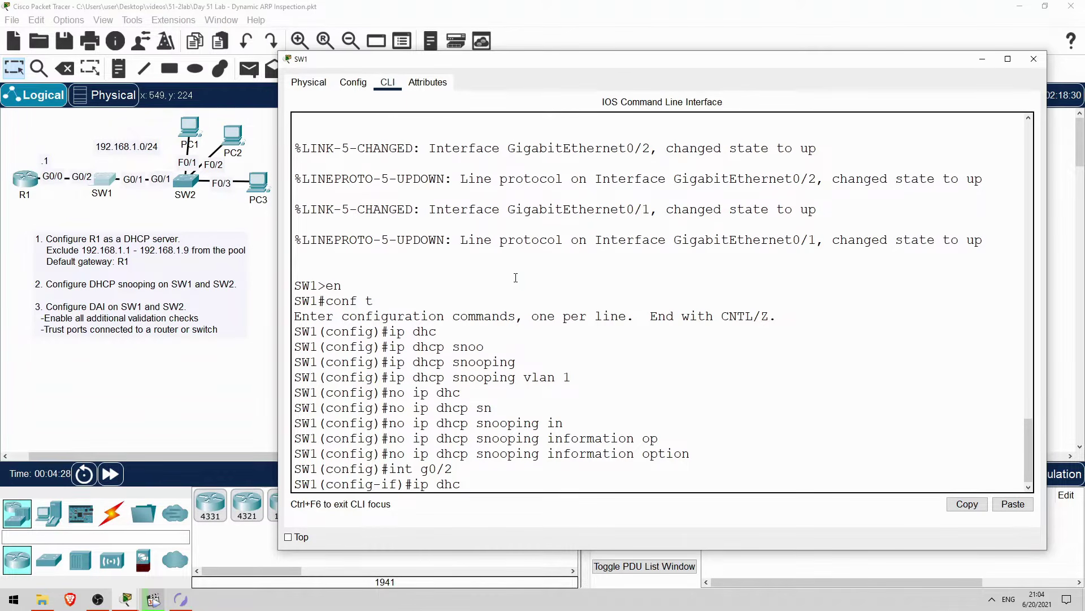
key(Tab)
text(sn)
key(Tab)
text(trust)
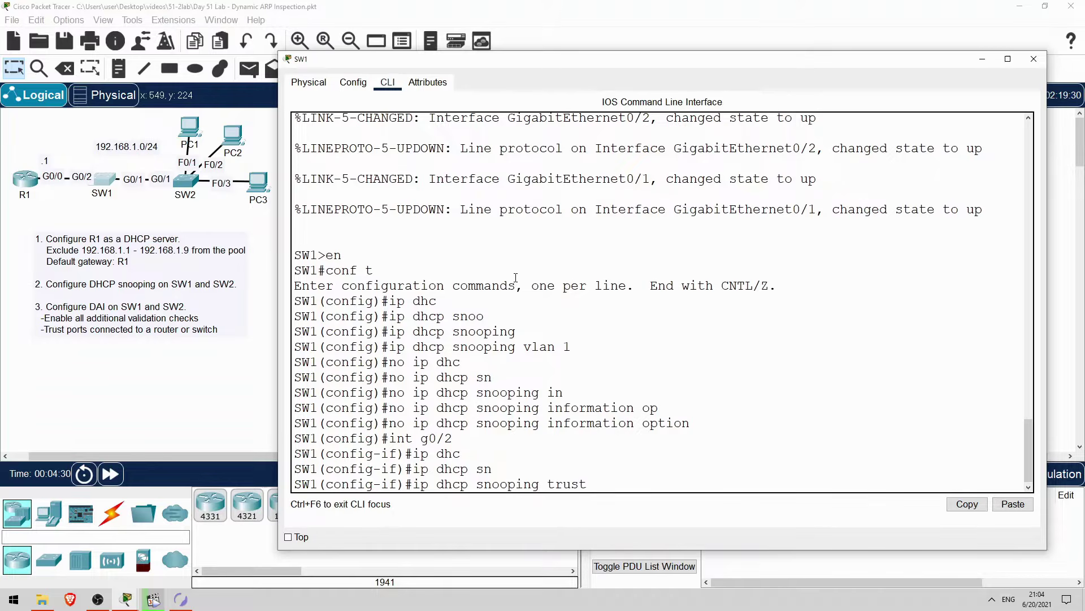
key(Return)
text(exit)
key(Return)
key(Return)
key(Return)
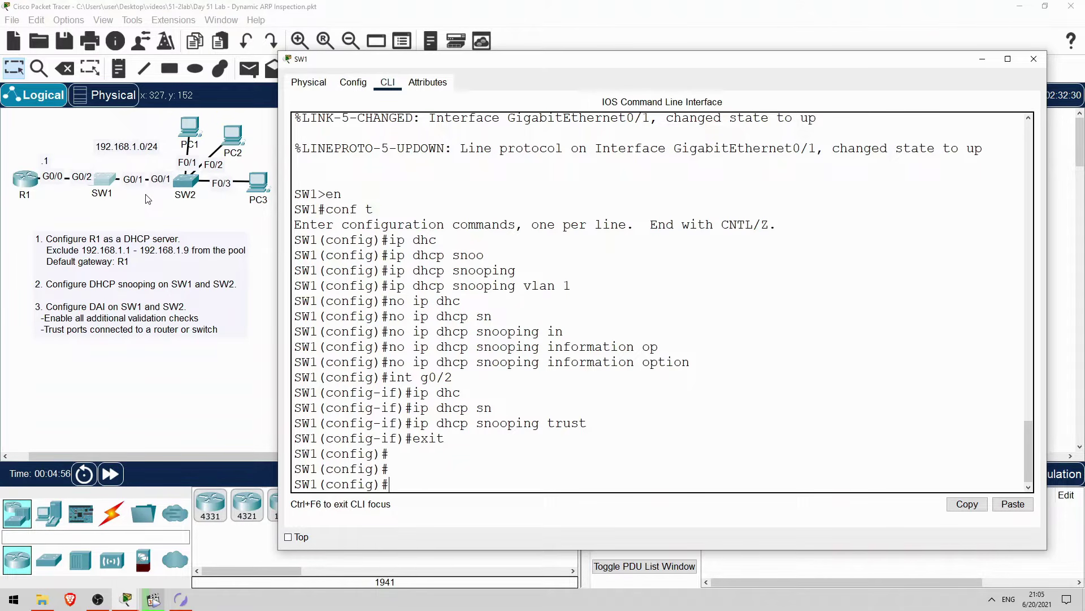
Open switch SW2's command line from the topology and enter global configuration mode.
click(191, 185)
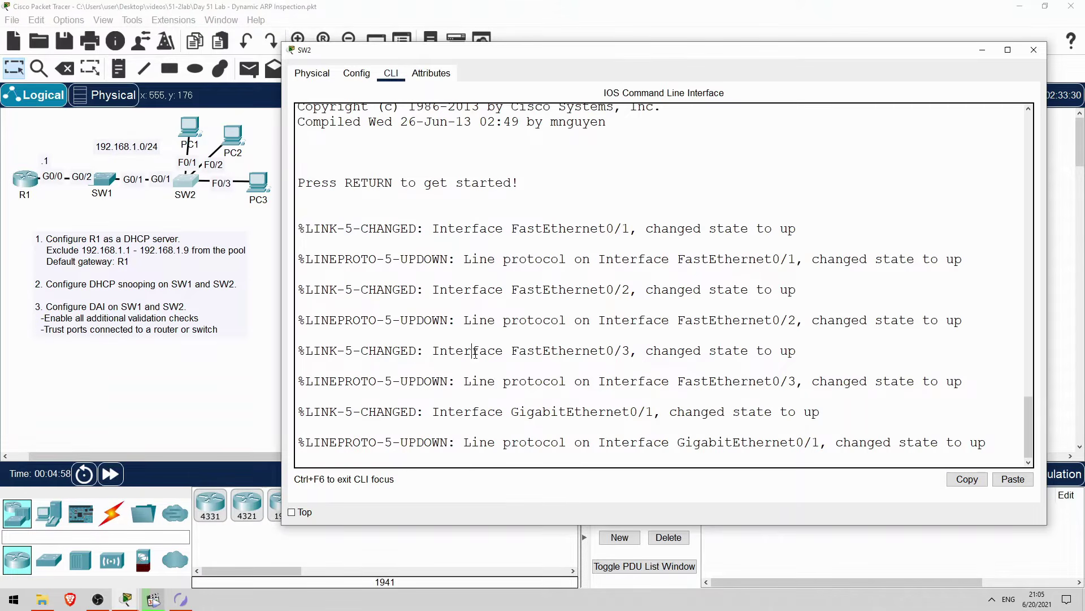
key(Return)
key(Return)
text(en)
key(Return)
text(conf t)
key(Return)
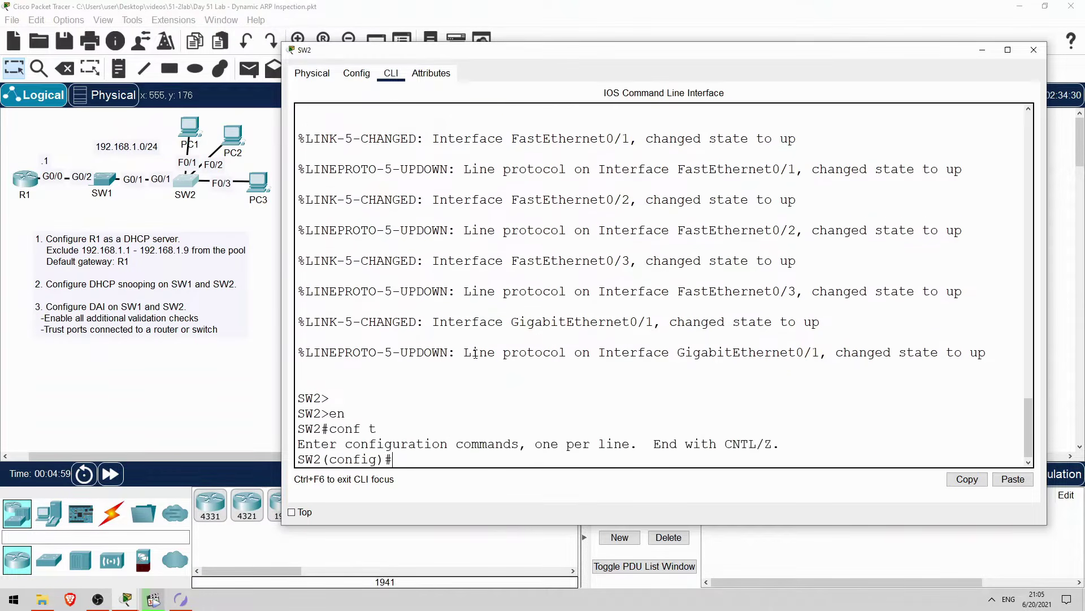
Enable DHCP snooping on SW2, both globally and for VLAN 1.
text(ip dhc)
key(Tab)
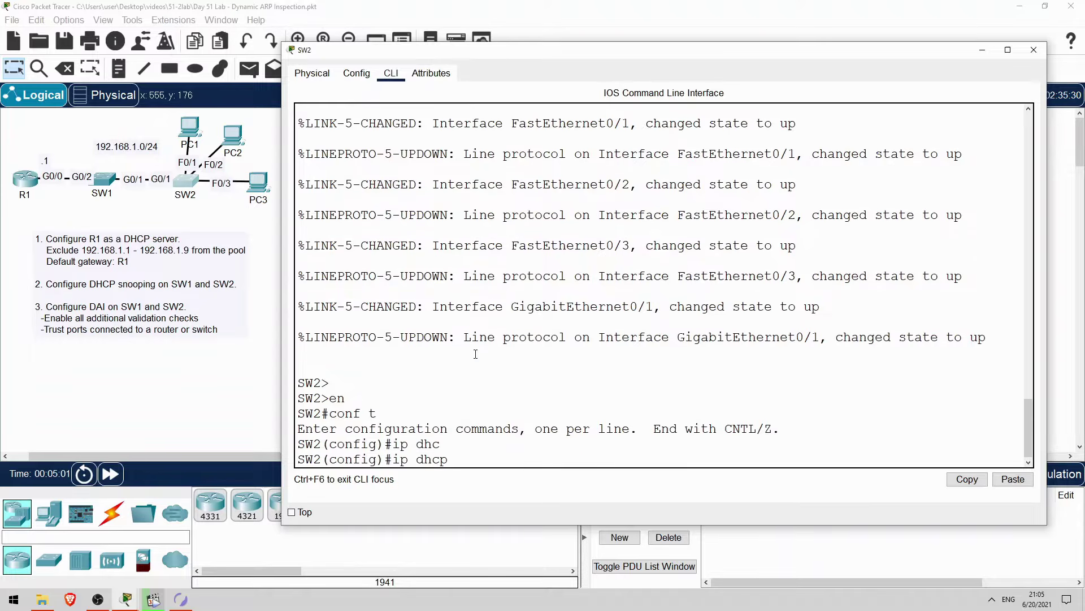
text(snoo)
key(Tab)
key(Return)
key(Up)
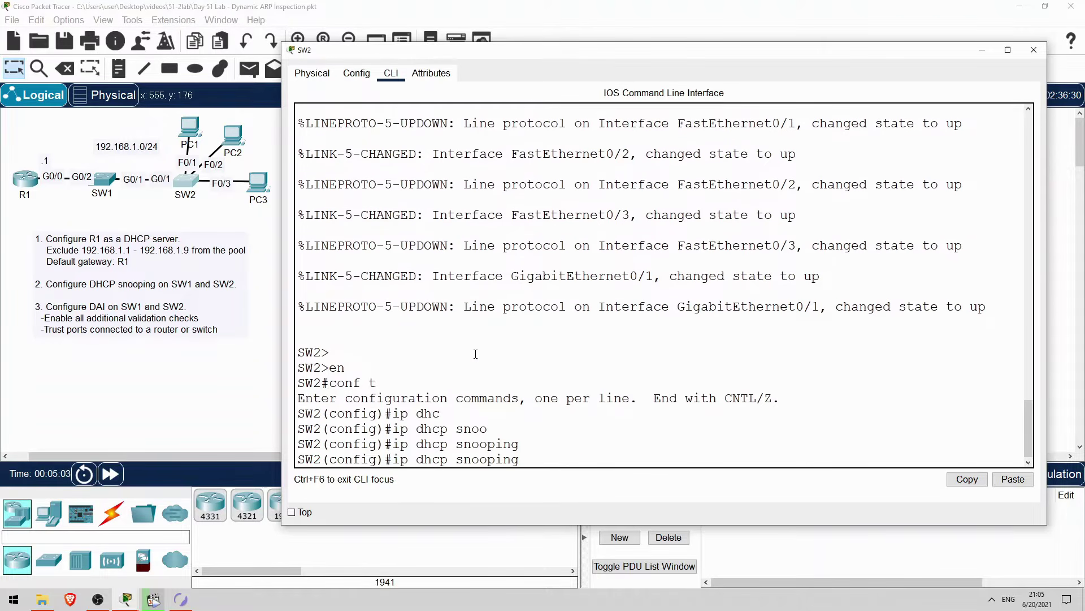
text(vlan 1)
key(Return)
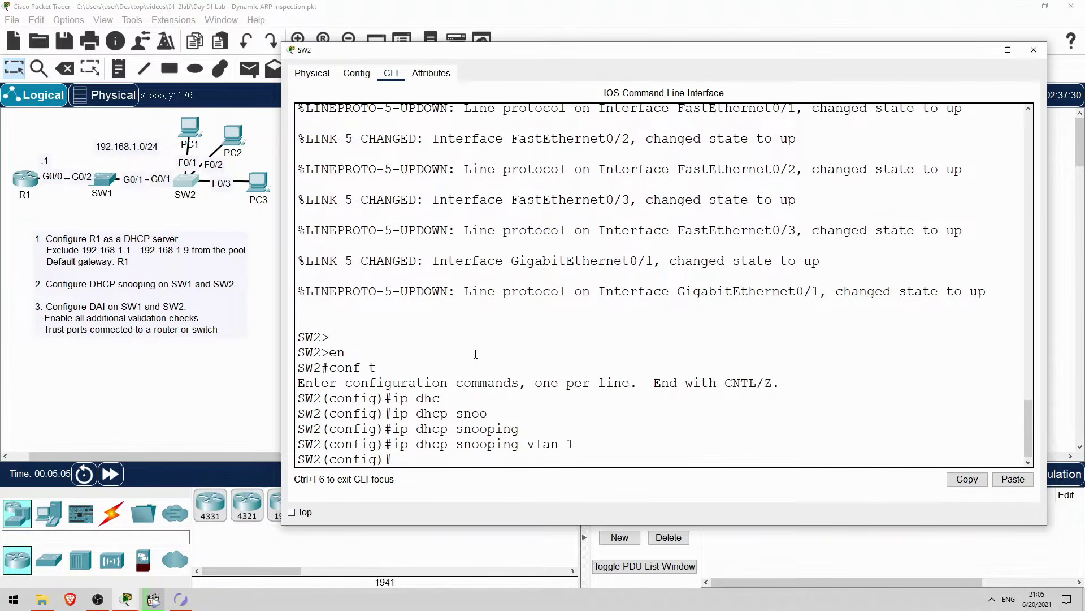
Disable the DHCP snooping information option on SW2.
text(no ip dhc)
key(Tab)
text(sn)
key(Tab)
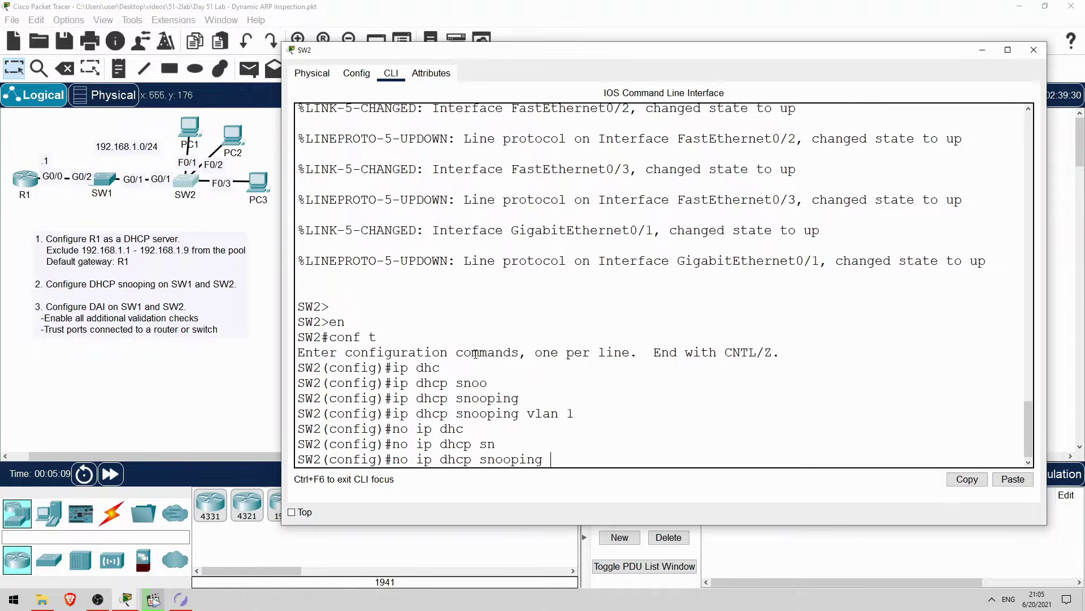
text(inf)
key(Tab)
text(op)
key(Tab)
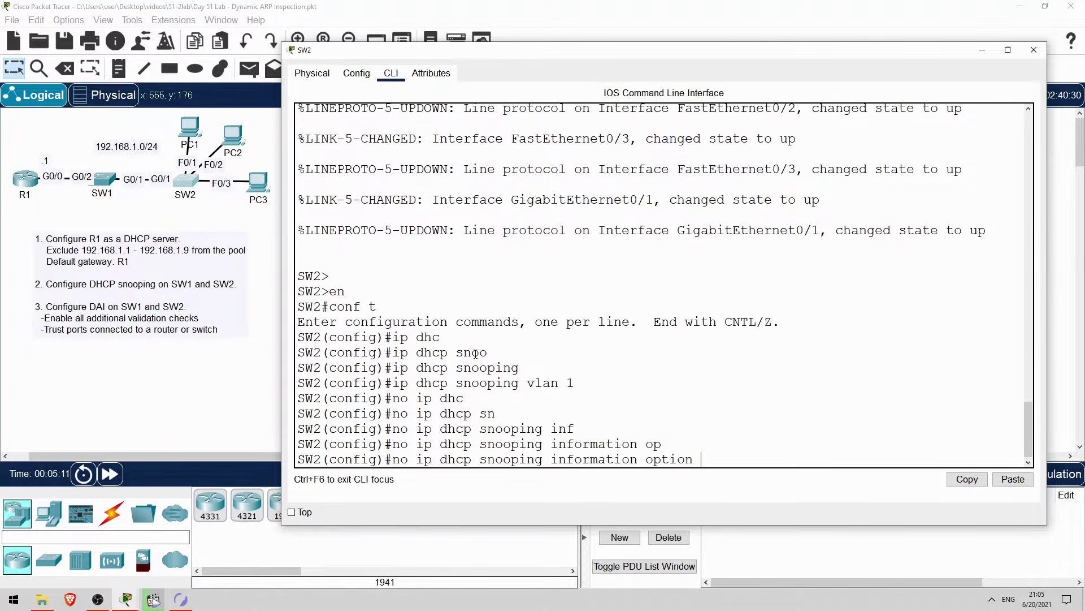
key(Return)
key(Return)
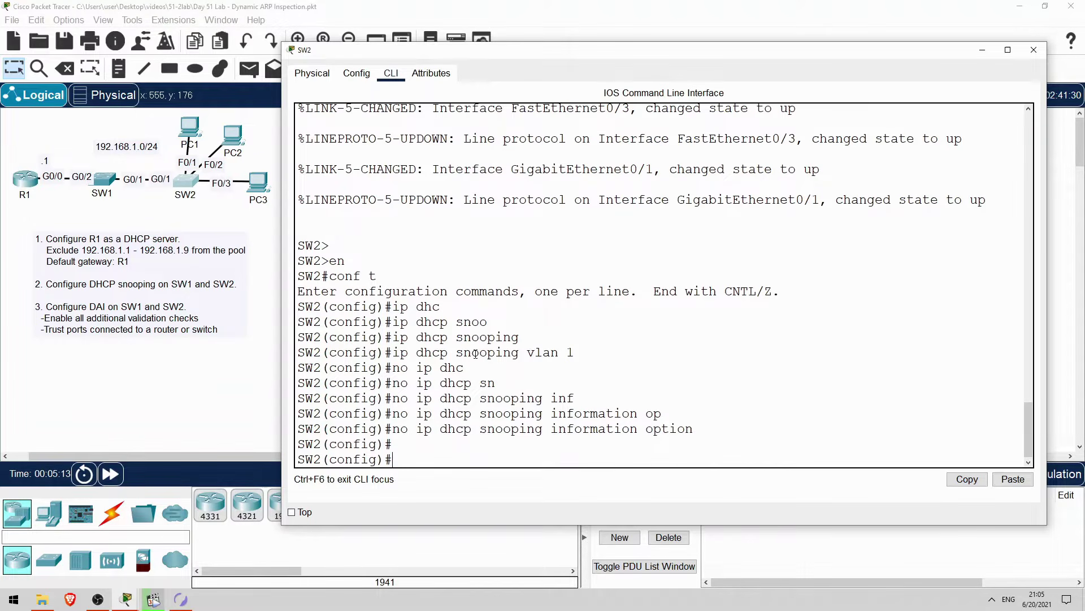
Make SW2's interface G0/1 a trusted DHCP snooping port and return to global configuration mode.
text(int g0/1)
key(Return)
text(ip dhc)
key(Tab)
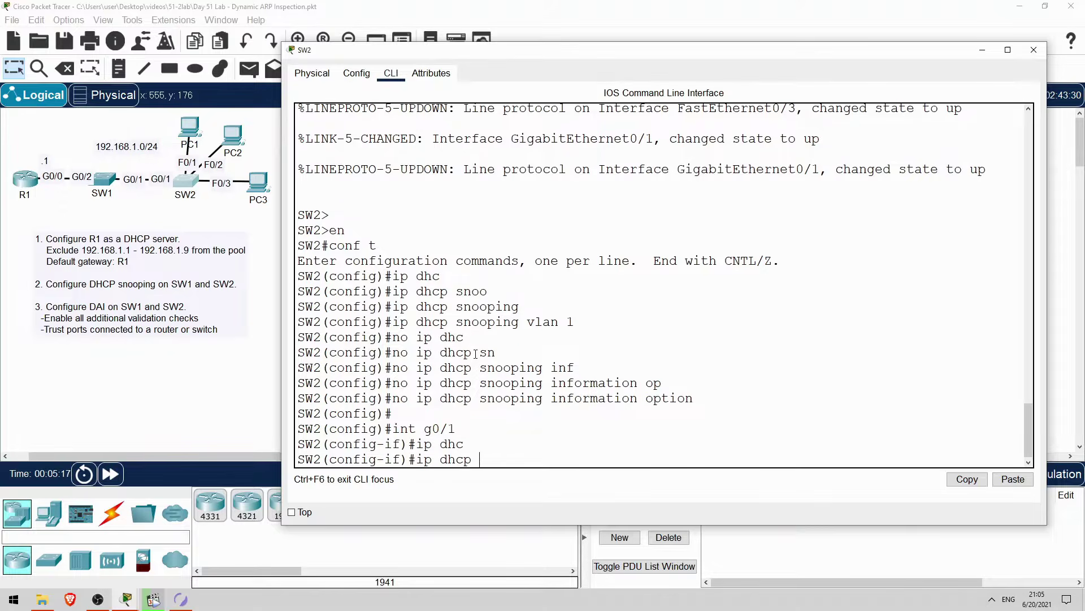
text(snoo)
key(Tab)
text(trust)
key(Return)
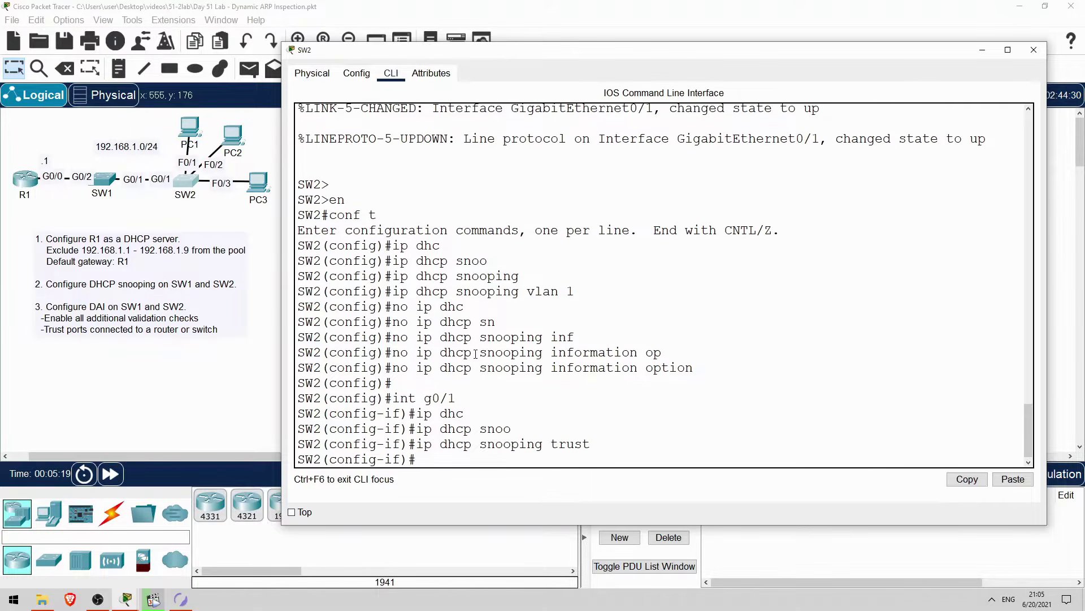
text(exit)
key(Return)
key(Return)
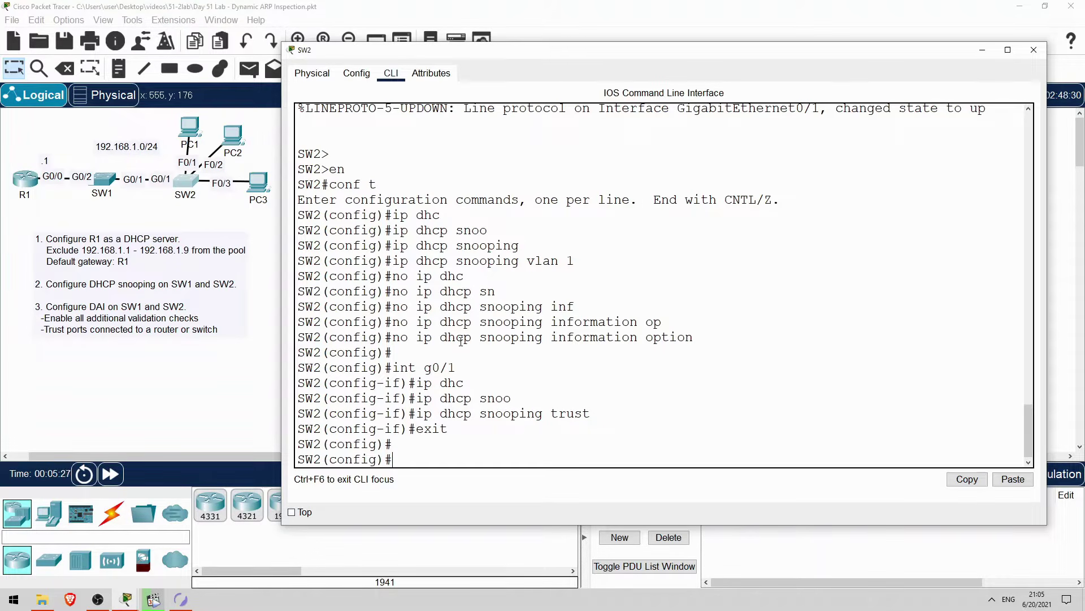
Enable Dynamic ARP Inspection for VLAN 1 on SW2.
text(ip arp)
key(Tab)
text(in)
key(Tab)
text(vlan 1)
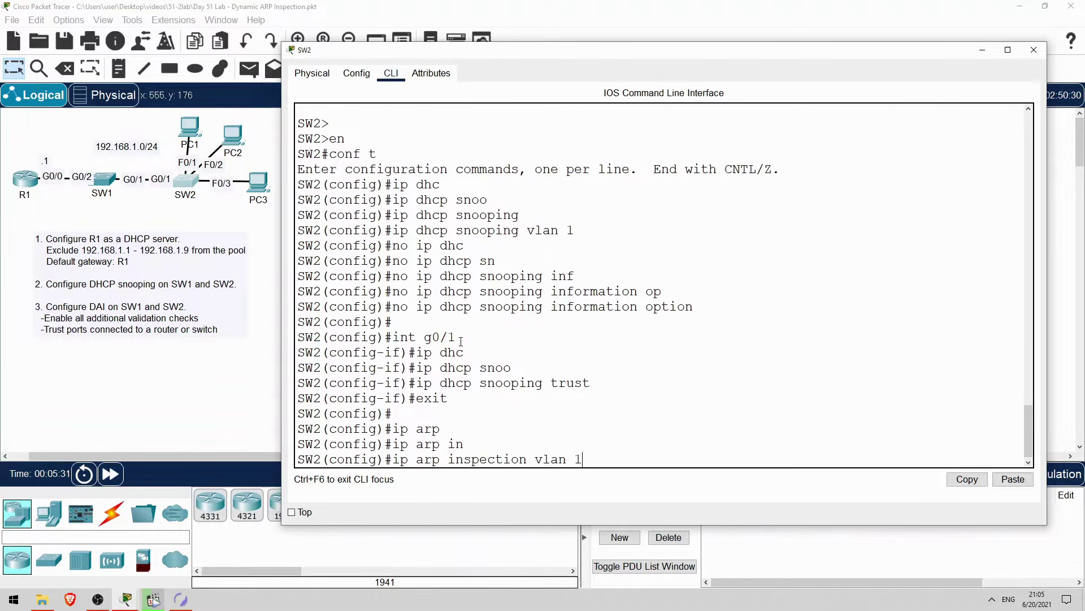
key(Return)
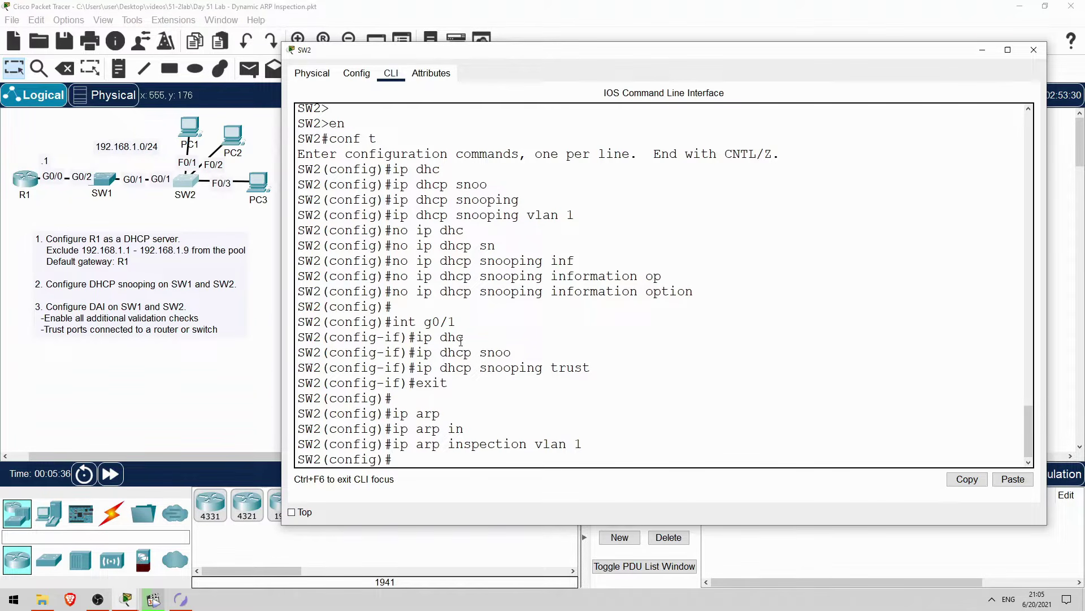
Begin an ip arp inspection validate command on SW2, listing the available keywords and validation checks from the command help.
key(Up)
key(BackSpace)
key(BackSpace)
key(BackSpace)
key(BackSpace)
key(BackSpace)
key(BackSpace)
key(BackSpace)
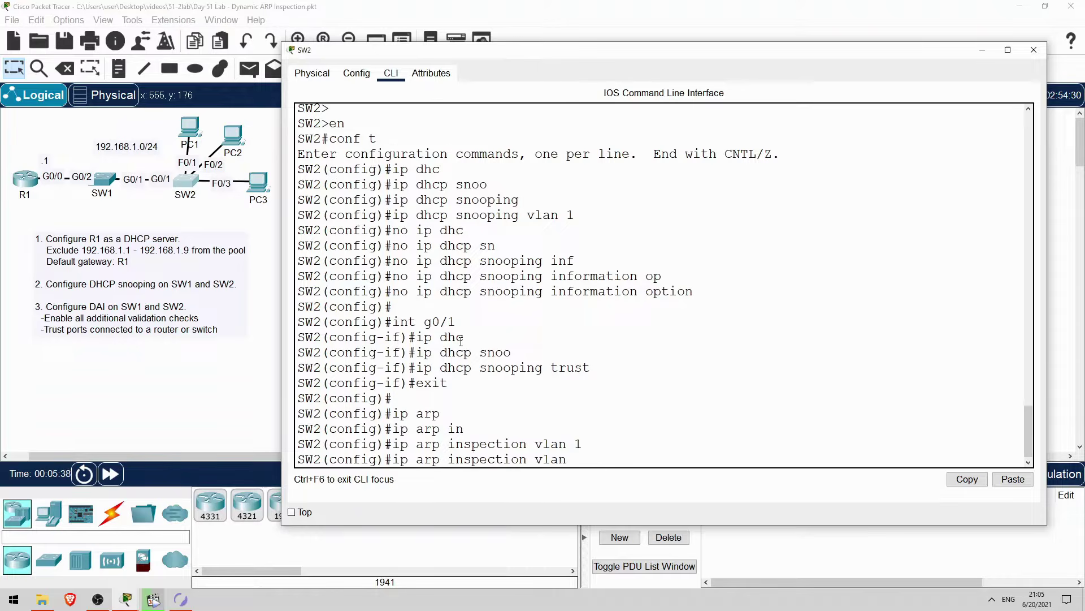
text(?)
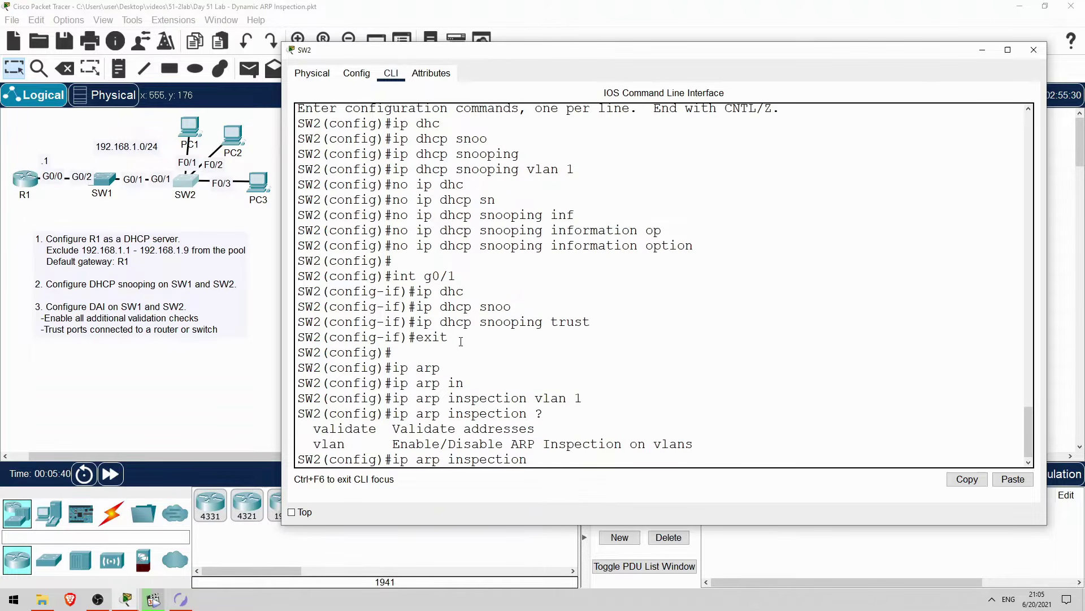
text(val)
key(Tab)
text(?)
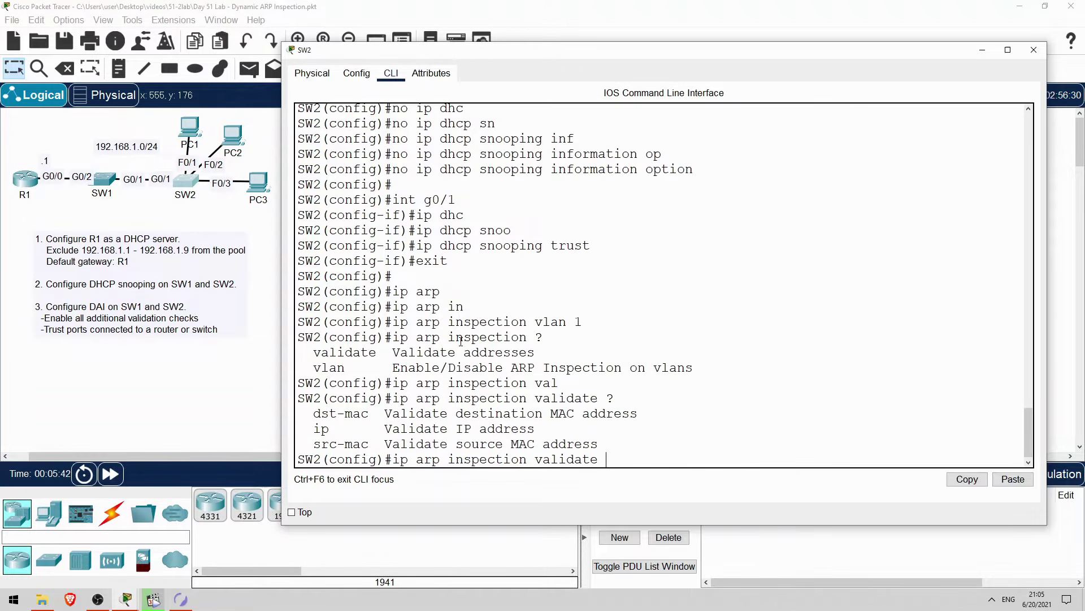
drag(315, 413, 453, 451)
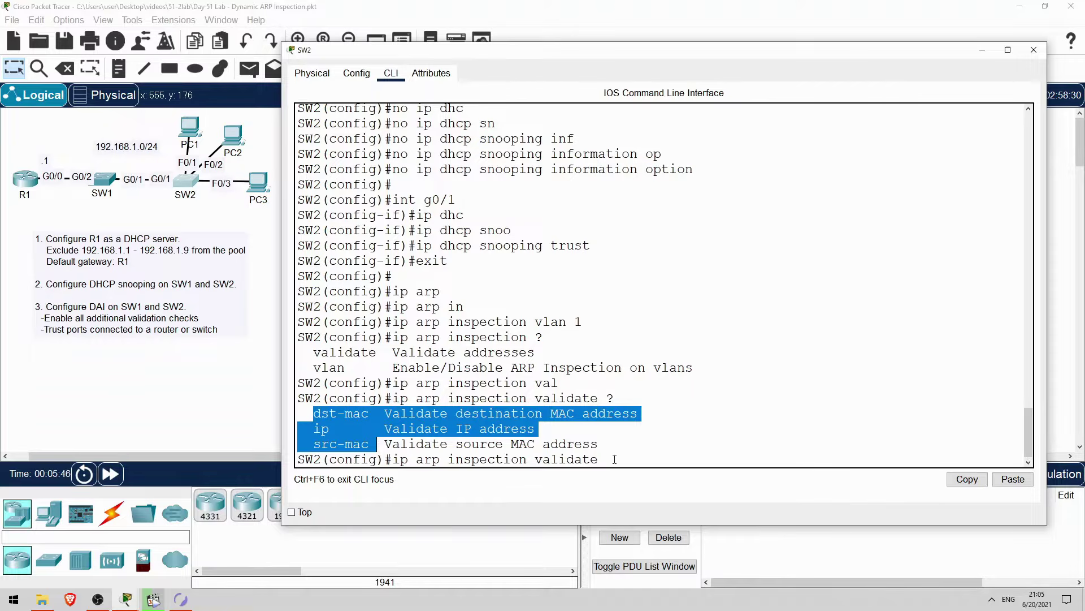
click(714, 452)
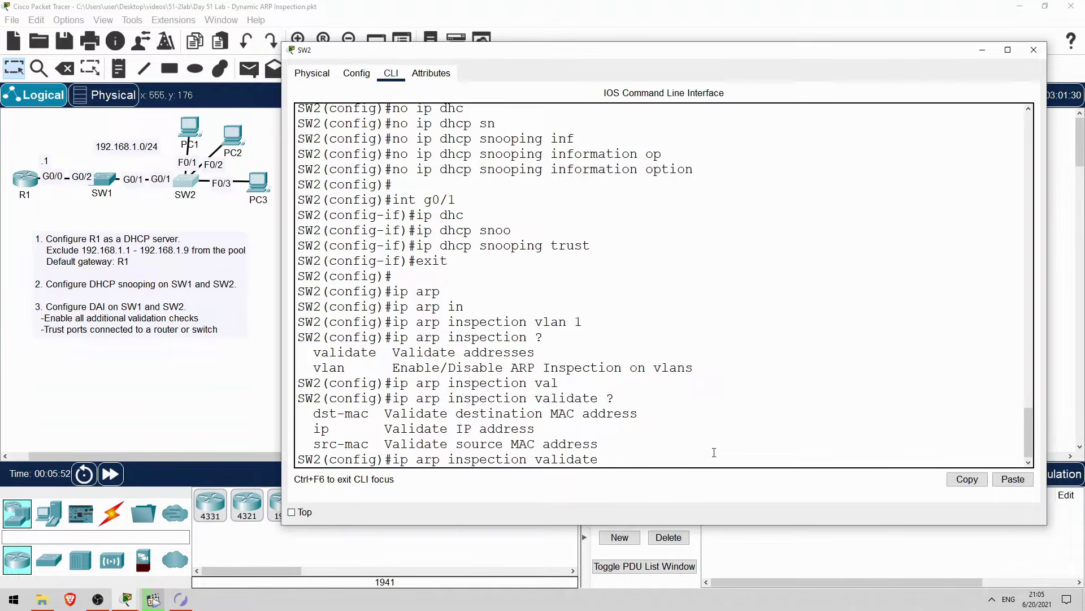
Complete the validate command with the dst-mac, ip and src-mac checks together and run it.
text(dst)
key(Tab)
text(i)
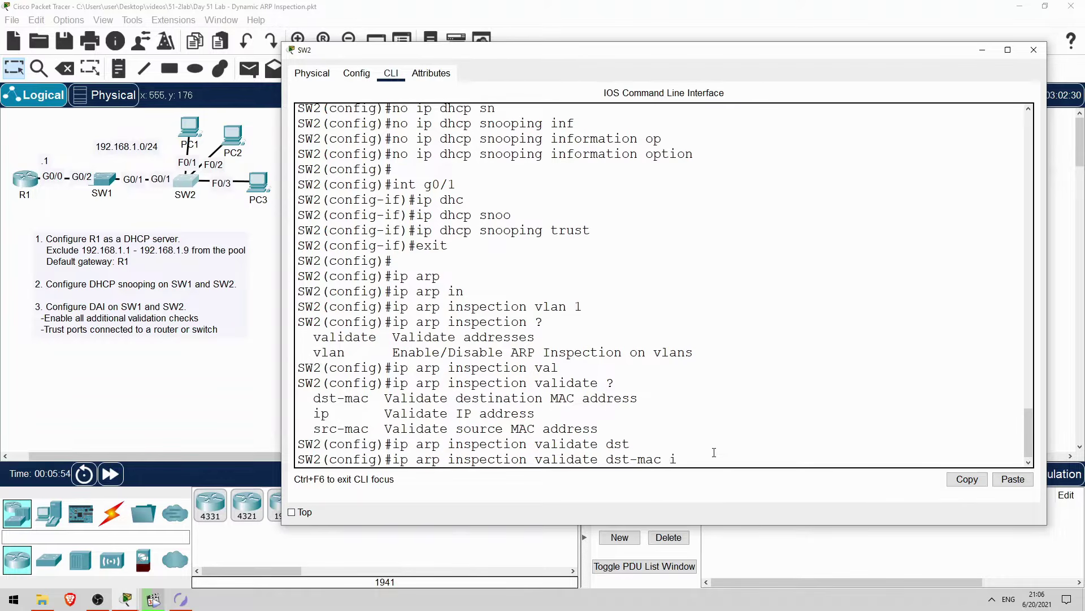
text(p src)
key(Tab)
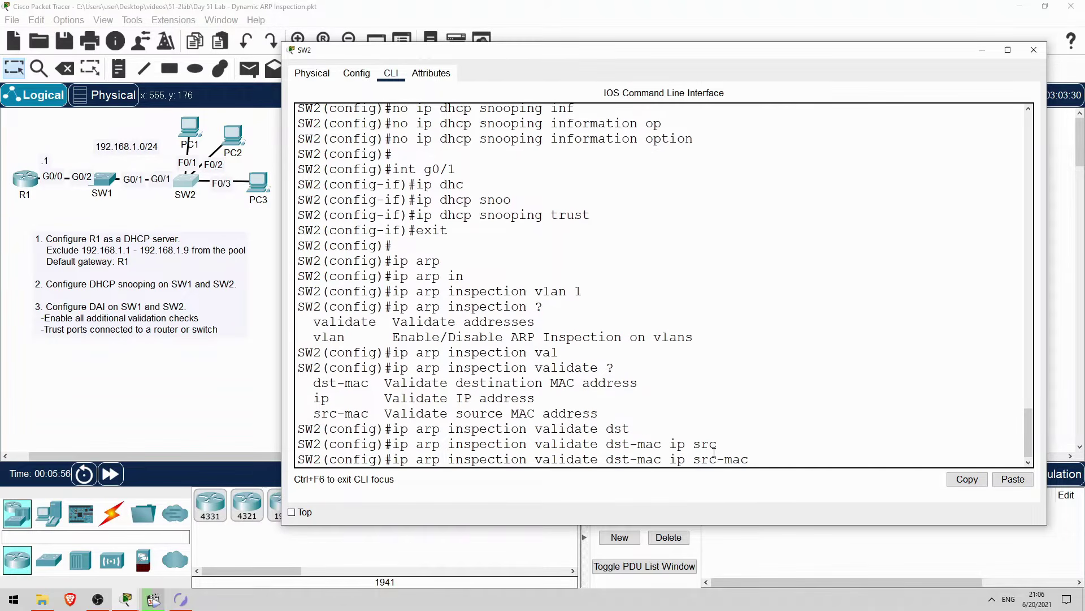
key(Return)
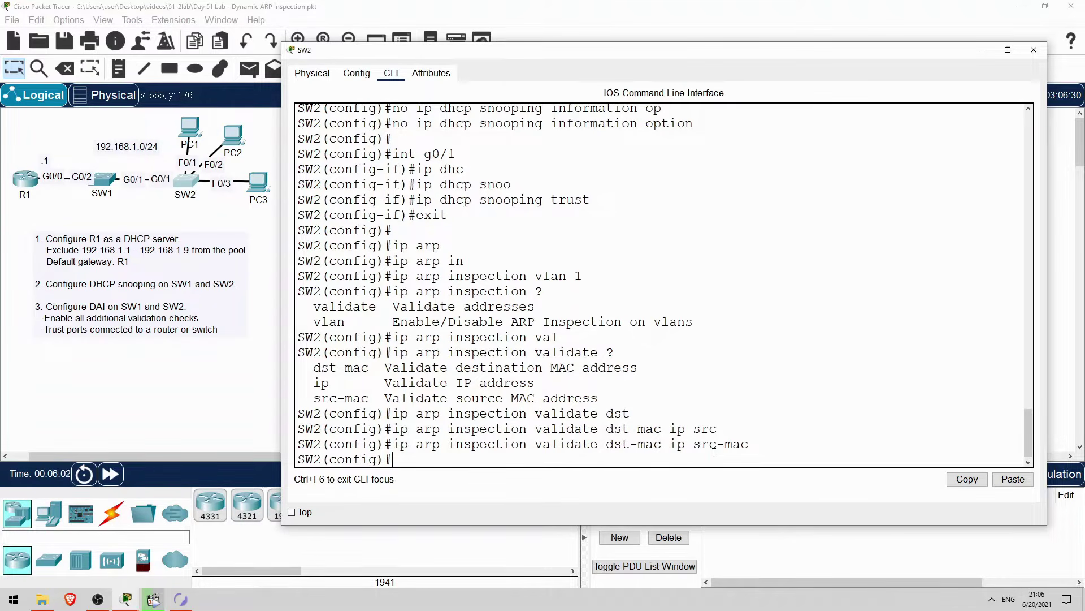
Make SW2's interface G0/1 trusted for ARP inspection and return to privileged EXEC mode.
text(int g0/1)
key(Return)
text(ip arp ins)
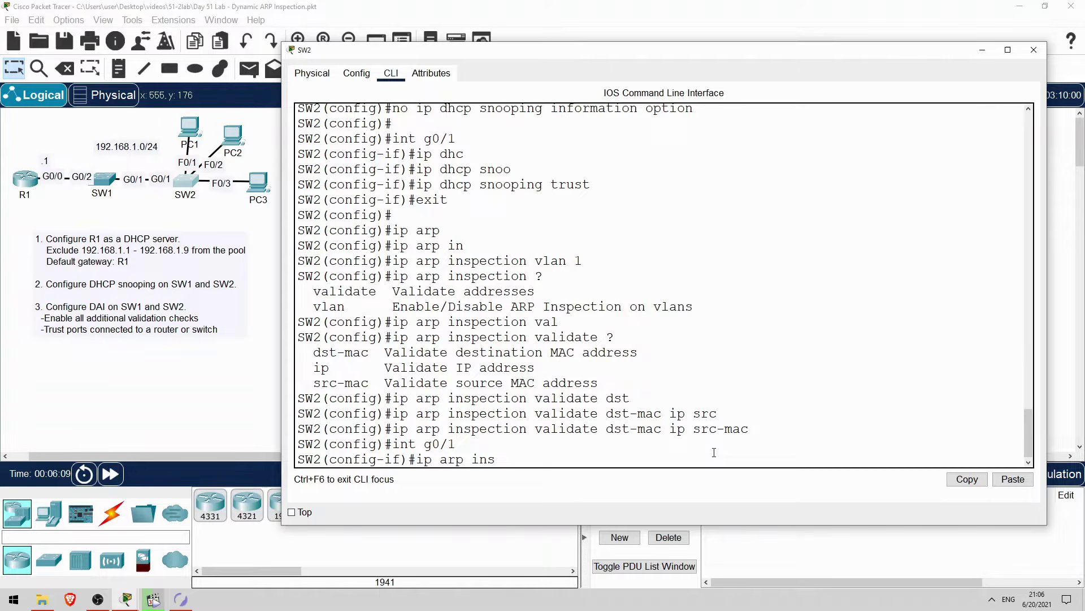
key(Tab)
text(trust)
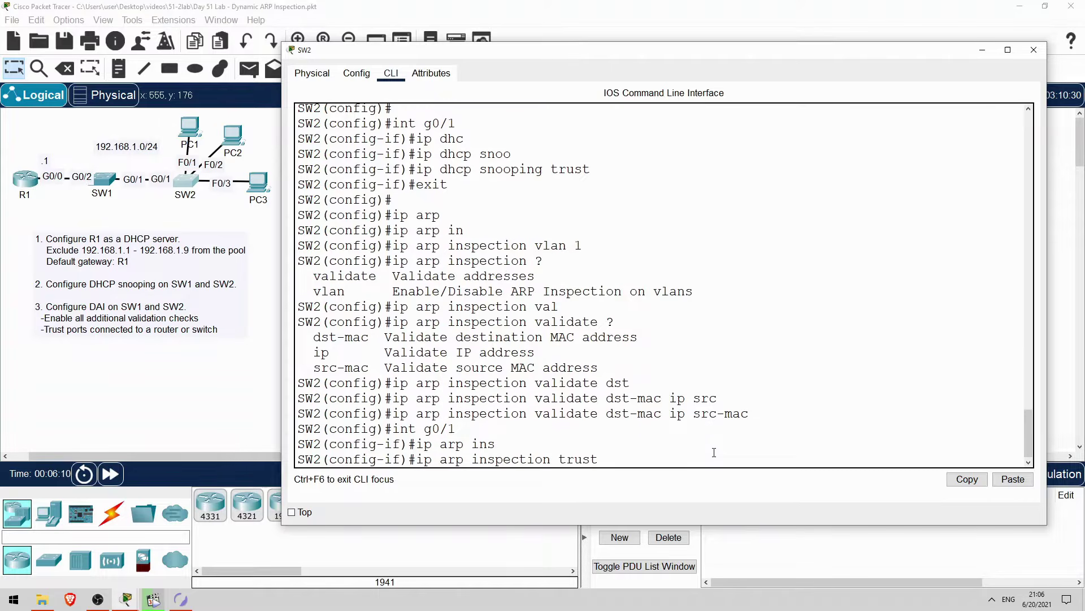
key(Return)
key(Return)
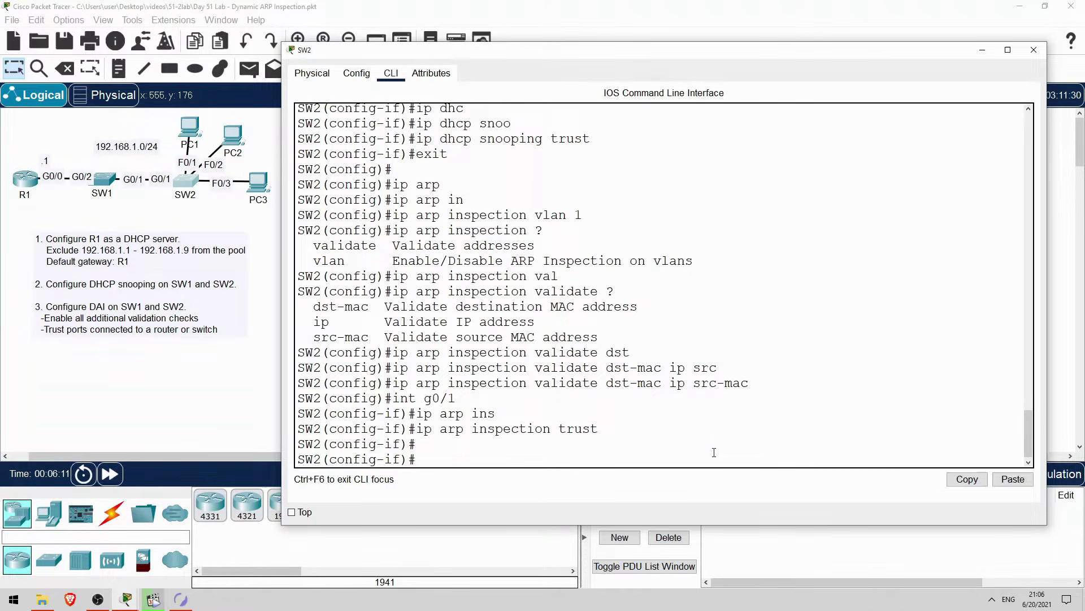
text(end)
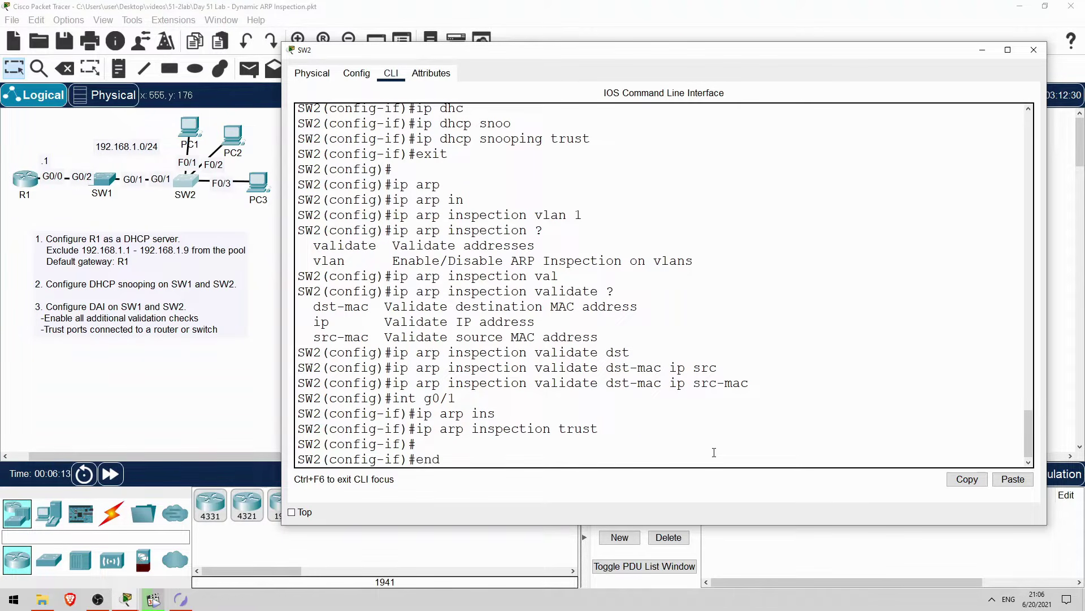
key(Return)
key(Return)
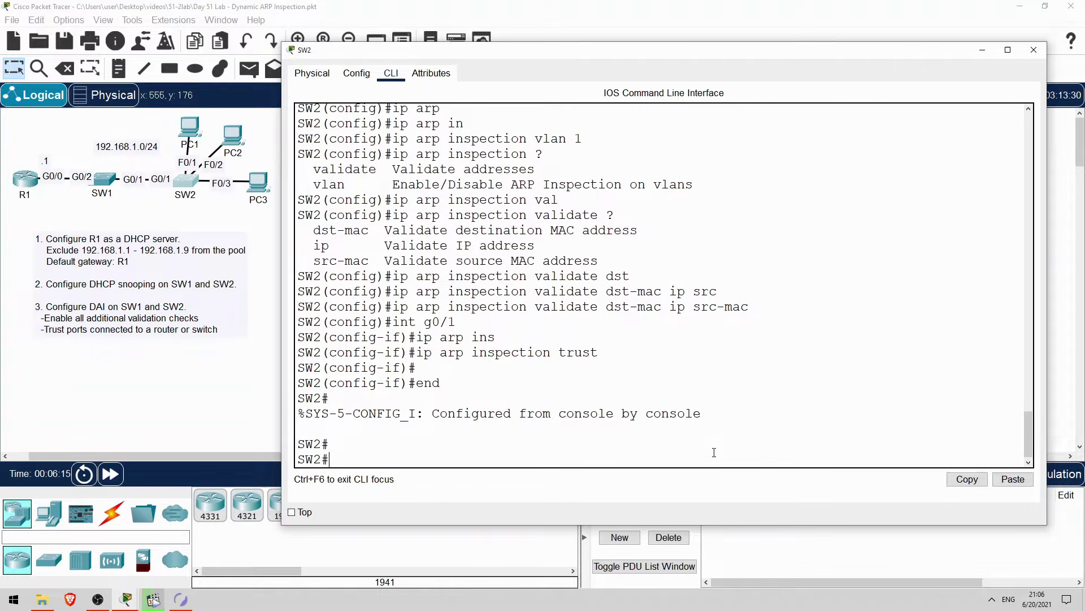
Show SW2's running configuration and examine the ARP inspection and DHCP snooping commands, globally and under GigabitEthernet0/1.
text(show run)
key(Return)
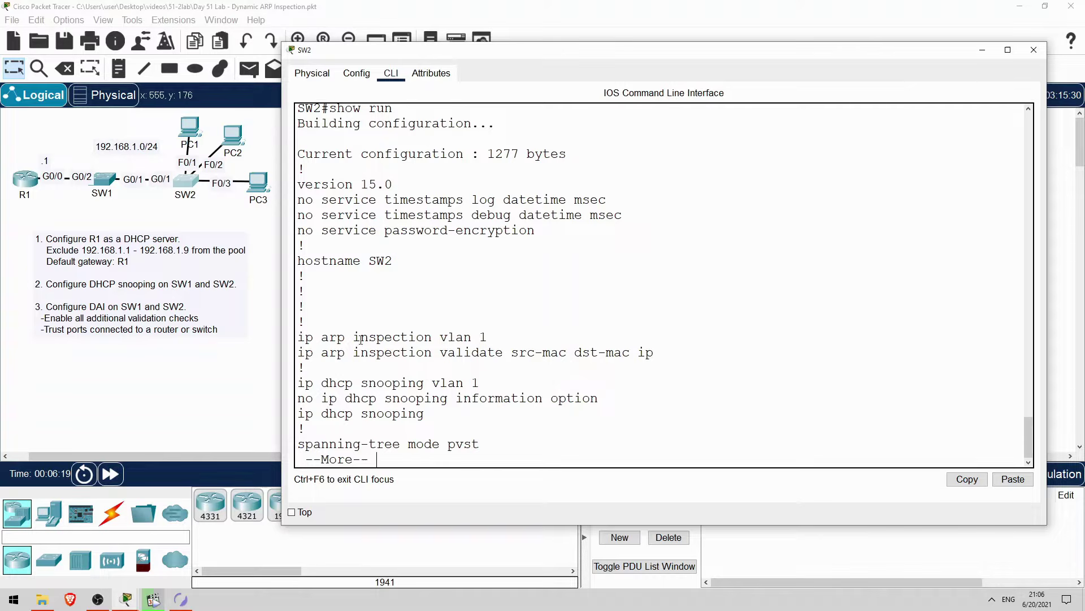
drag(298, 337, 655, 352)
drag(299, 388, 424, 413)
click(421, 453)
key(space)
key(space)
key(space)
scroll(432, 402, up, 1)
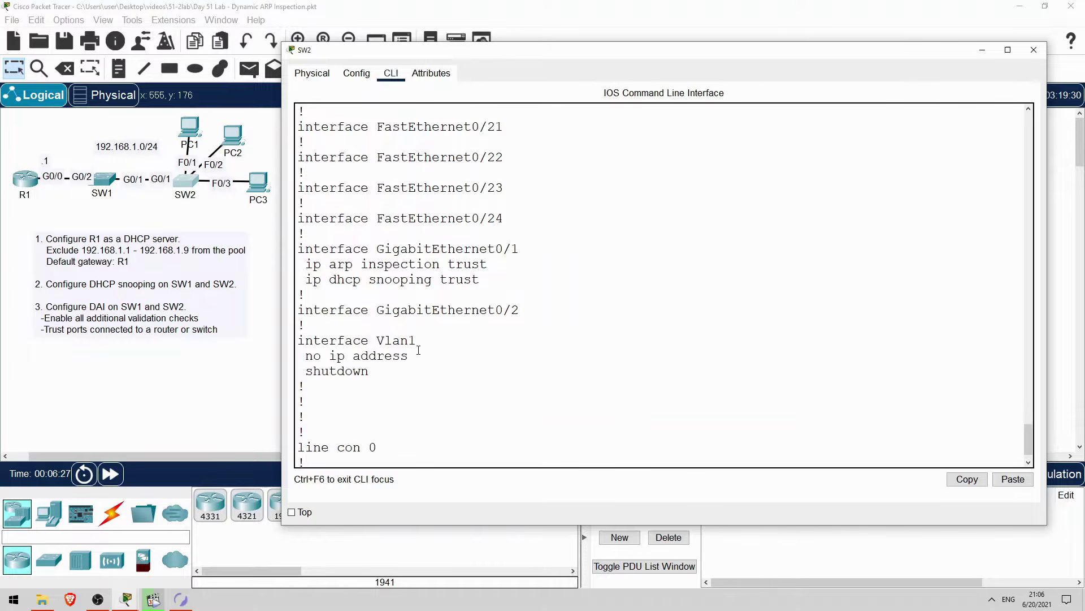
drag(304, 263, 486, 281)
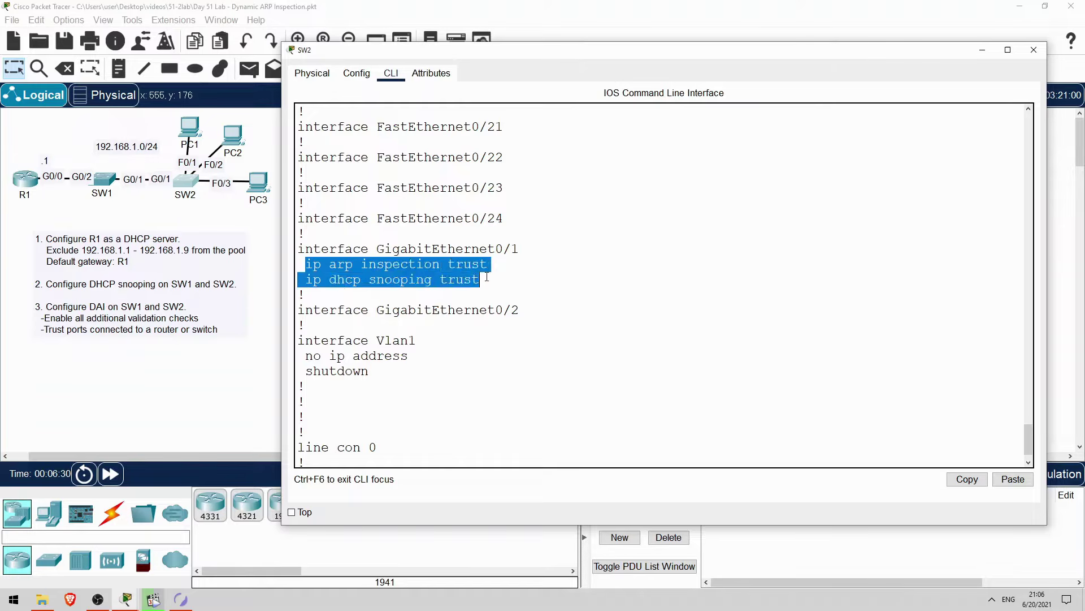
click(465, 450)
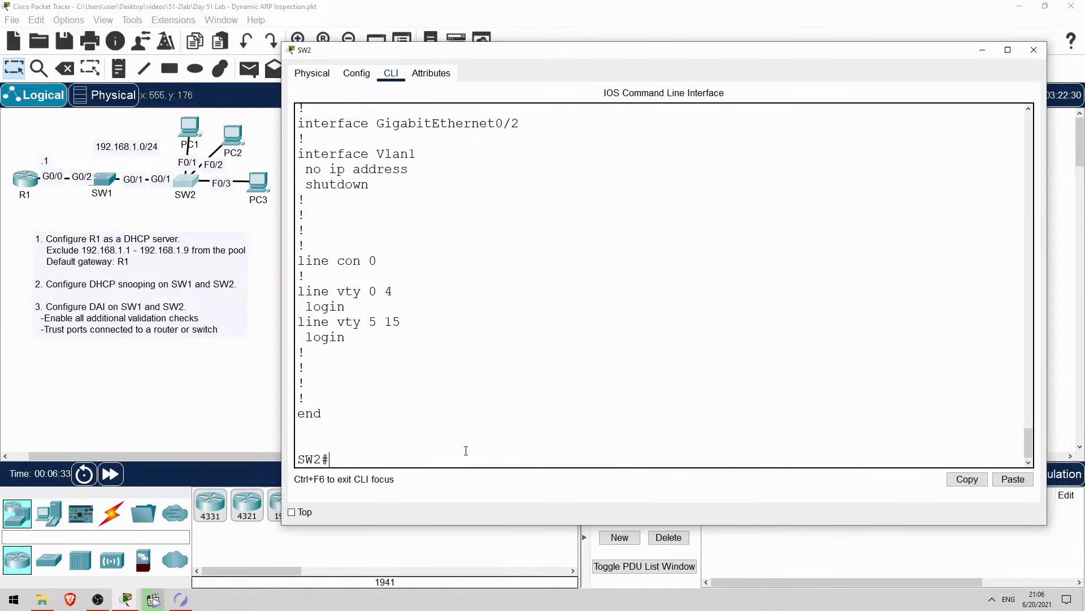
Display the complete ARP inspection interface table on SW2 with show ip arp inspection interfaces.
text(show ip arp)
key(Return)
key(Up)
text(in)
key(Tab)
text(inter)
key(Tab)
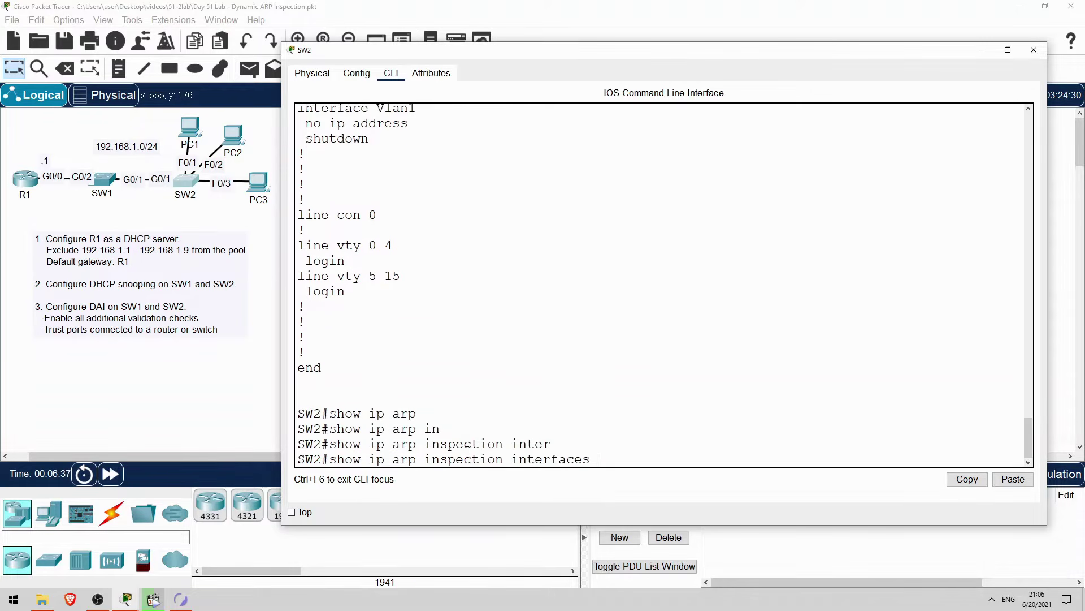
key(Return)
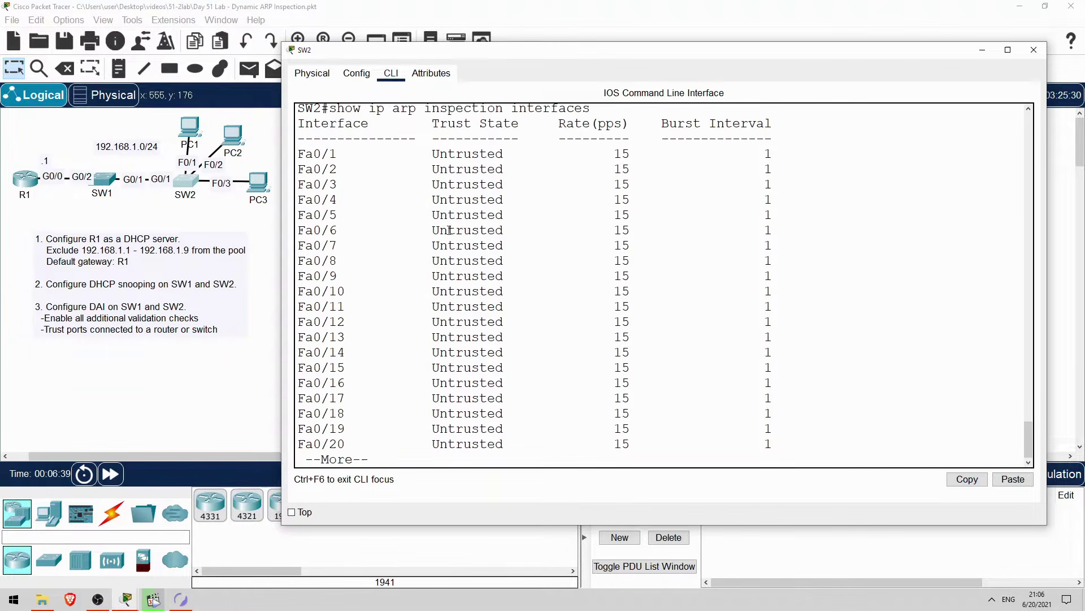
key(space)
Examine the trust states of Fa0/1 to Fa0/3 and Gig0/1, and the Rate(pps) column of the table.
scroll(445, 169, up, 3)
drag(445, 168, 445, 195)
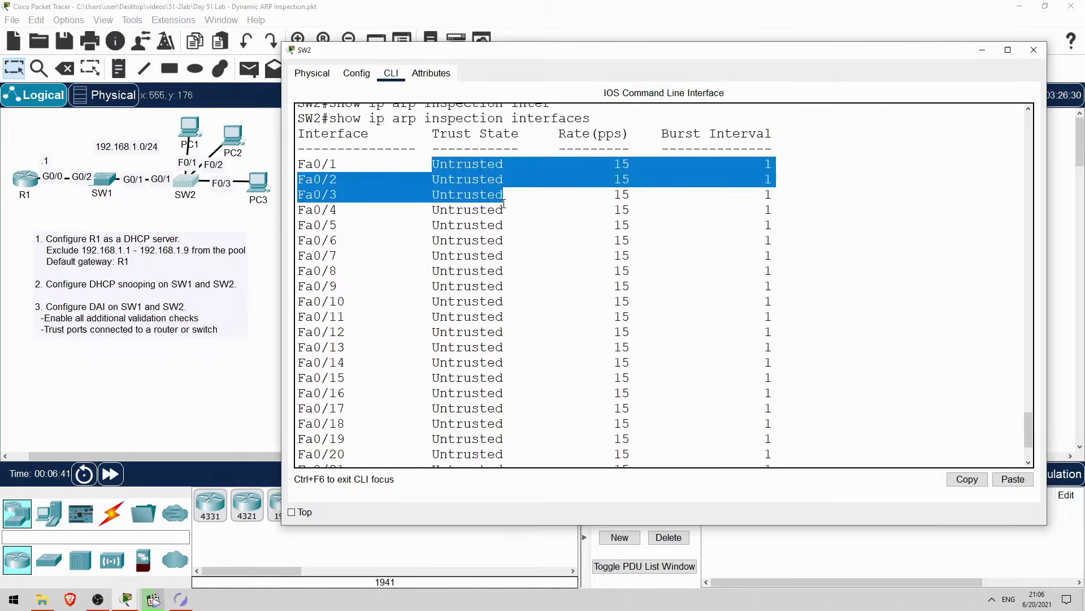
drag(428, 427, 503, 426)
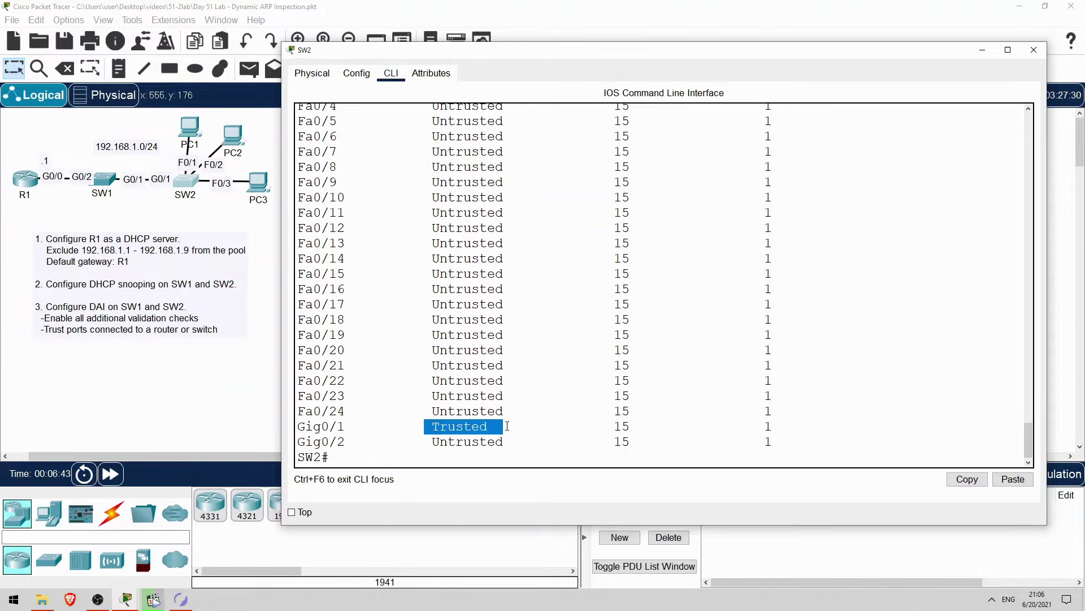
click(586, 380)
scroll(585, 334, up, 4)
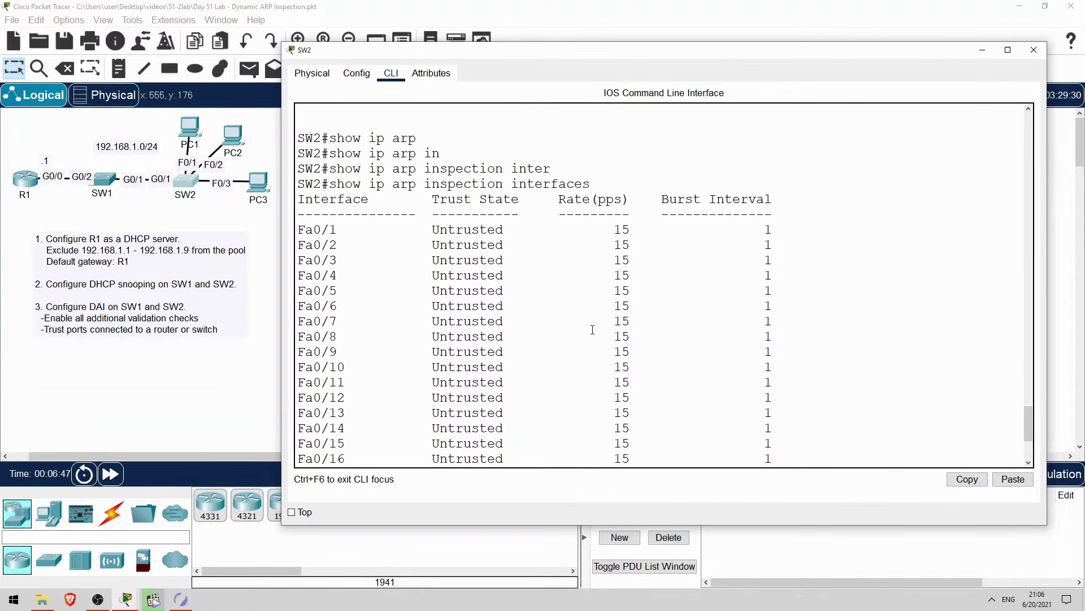
drag(559, 199, 632, 199)
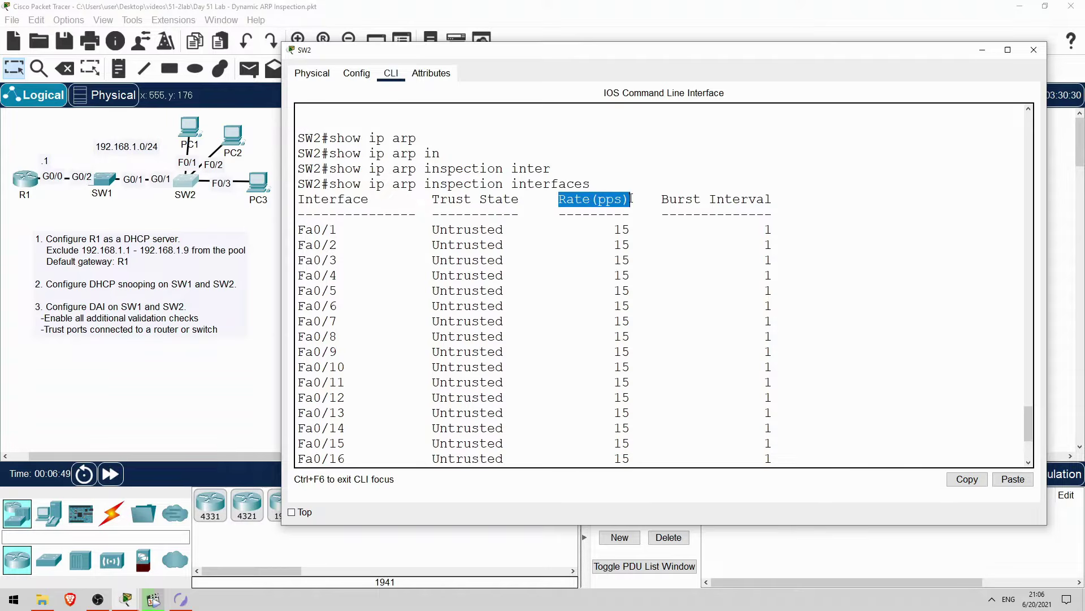
double_click(622, 230)
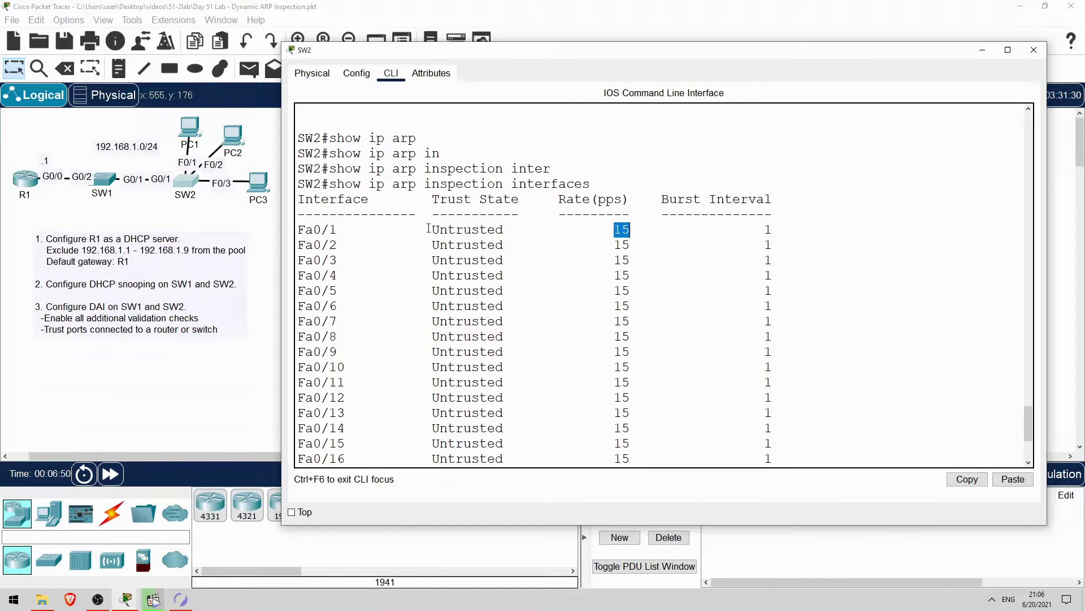
Compare Fa0/1's trust state with the trust state and rate limit of Gig0/1 in SW2's ARP inspection interface table.
drag(429, 228, 516, 231)
scroll(512, 376, down, 4)
drag(432, 426, 633, 430)
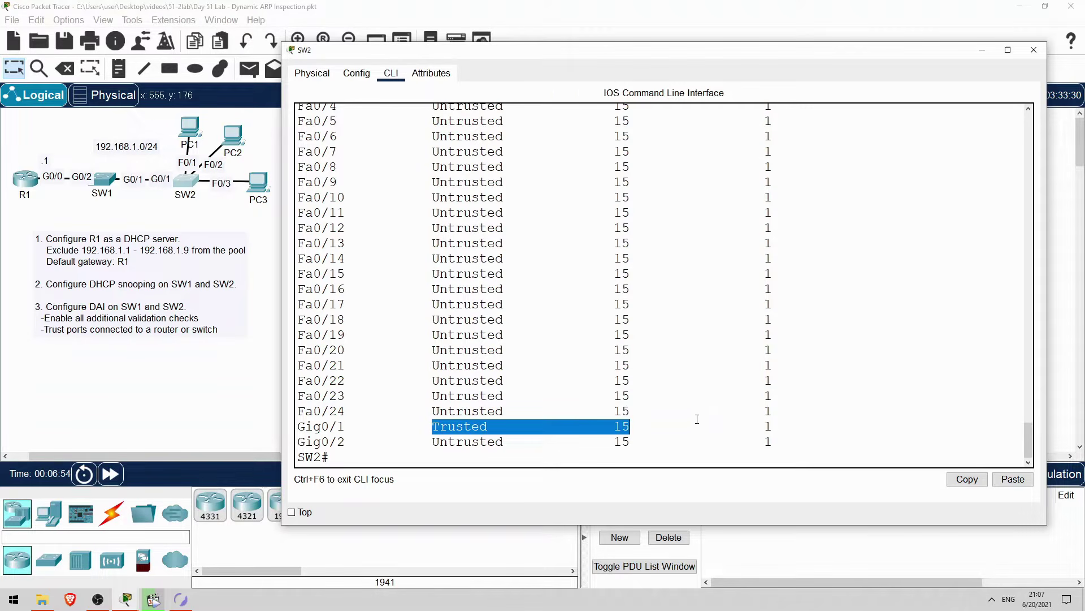
click(669, 459)
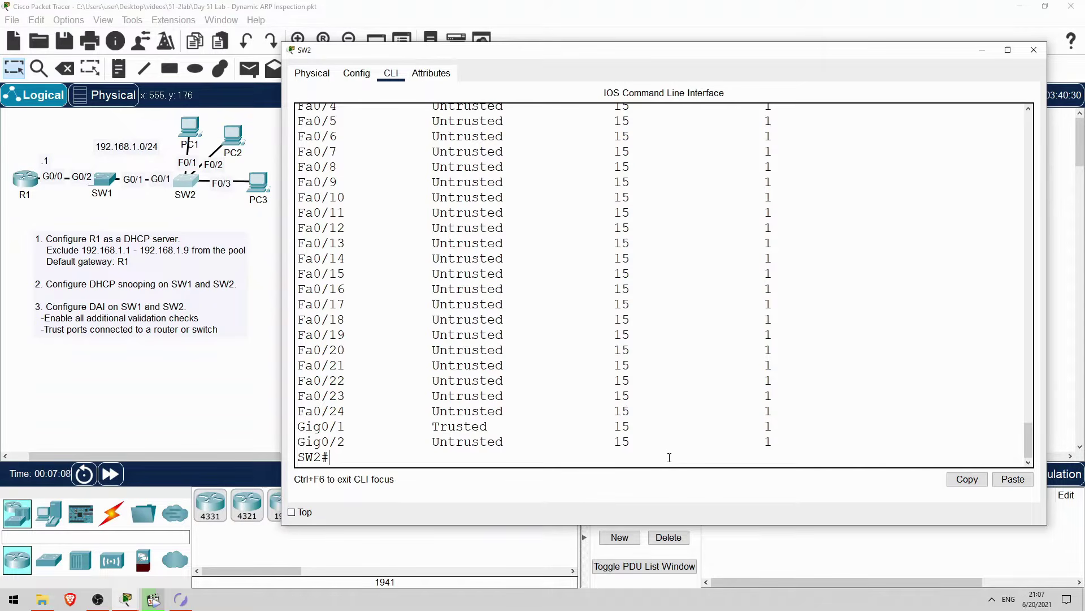
drag(615, 426, 637, 427)
Switch to SW1's command line and enable ARP inspection on VLAN 1 with ip arp inspection vlan 1.
click(107, 181)
click(107, 181)
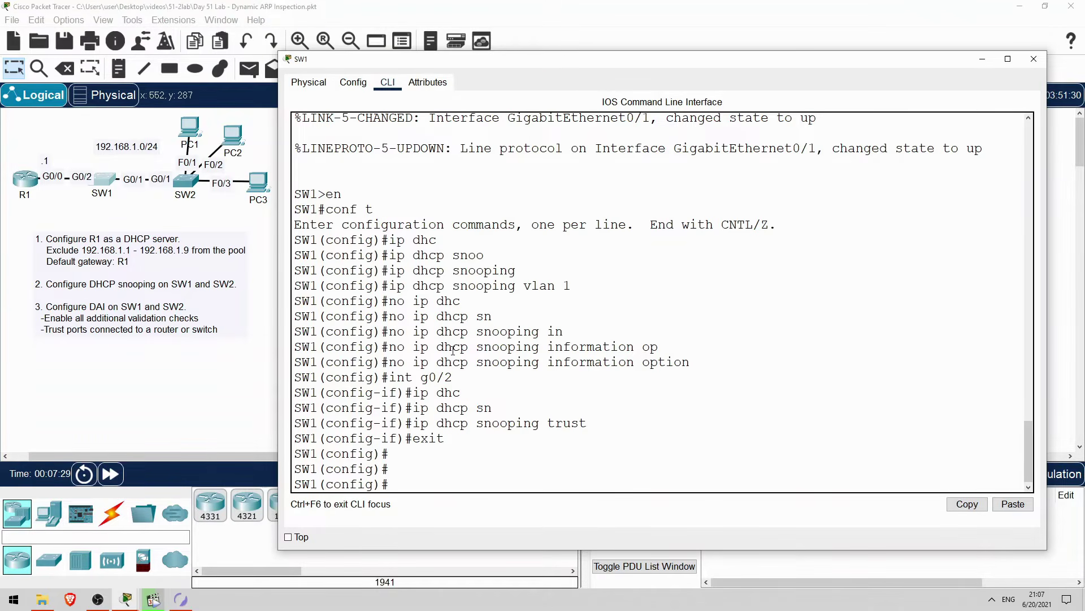
text(ip arp)
key(Tab)
text(in)
key(Tab)
text(vlan 1)
key(Return)
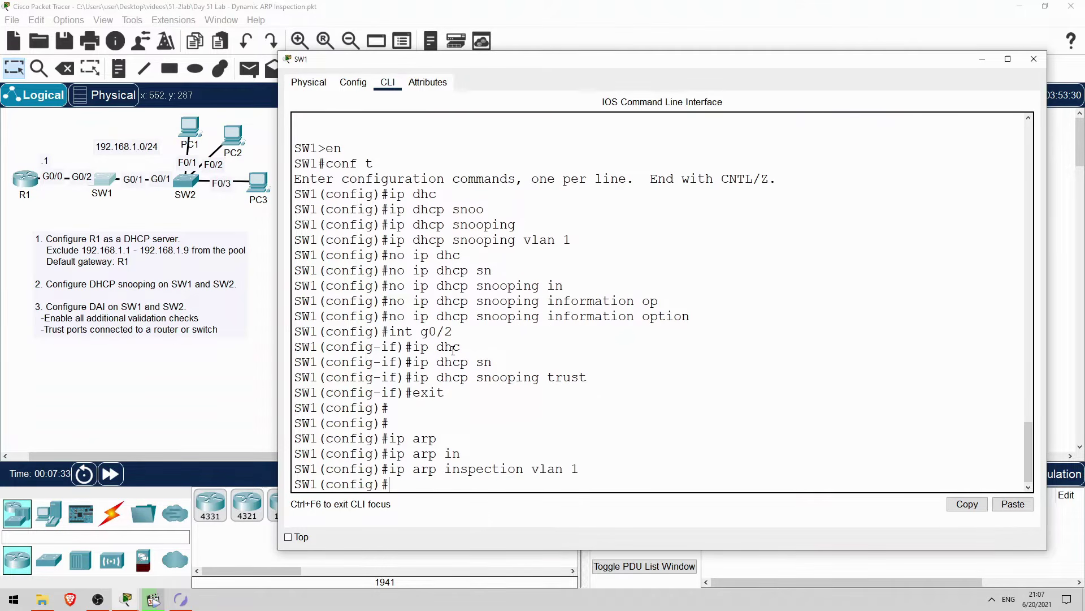
Enable all additional ARP inspection checks on SW1 with ip arp inspection validate dst-mac ip src-mac.
key(Up)
key(BackSpace)
key(BackSpace)
key(BackSpace)
key(BackSpace)
key(BackSpace)
text(al)
key(Tab)
text(dst)
key(Tab)
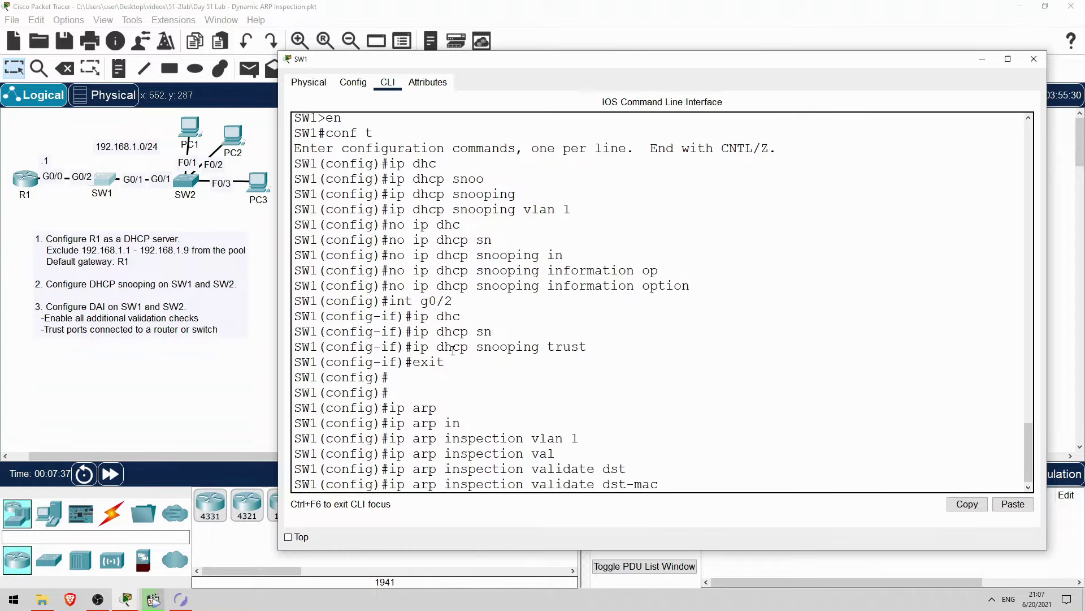
text(ip)
key(Tab)
text(src)
key(Tab)
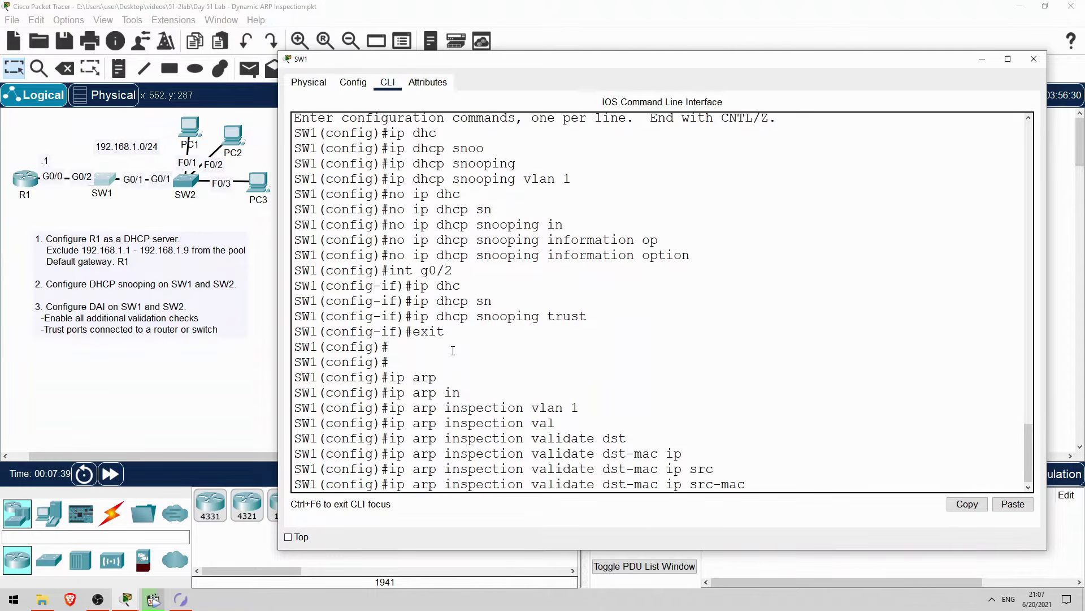
key(Return)
key(Return)
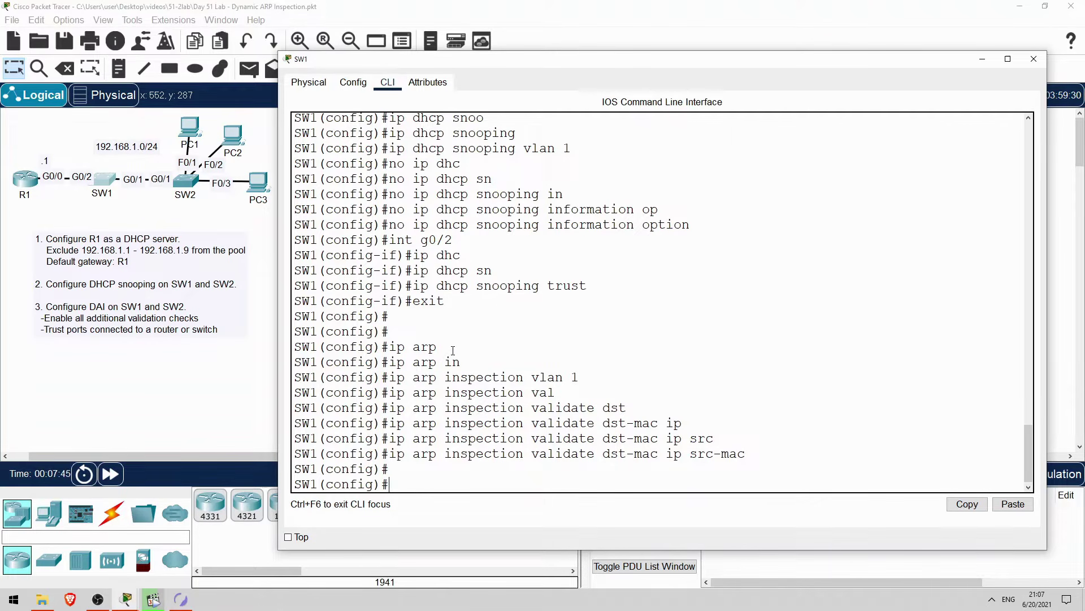
Make SW1's interfaces G0/1 and G0/2 trusted for ARP inspection as a range and return to privileged EXEC mode.
text(int range g0/1 - 2)
key(Return)
text(i)
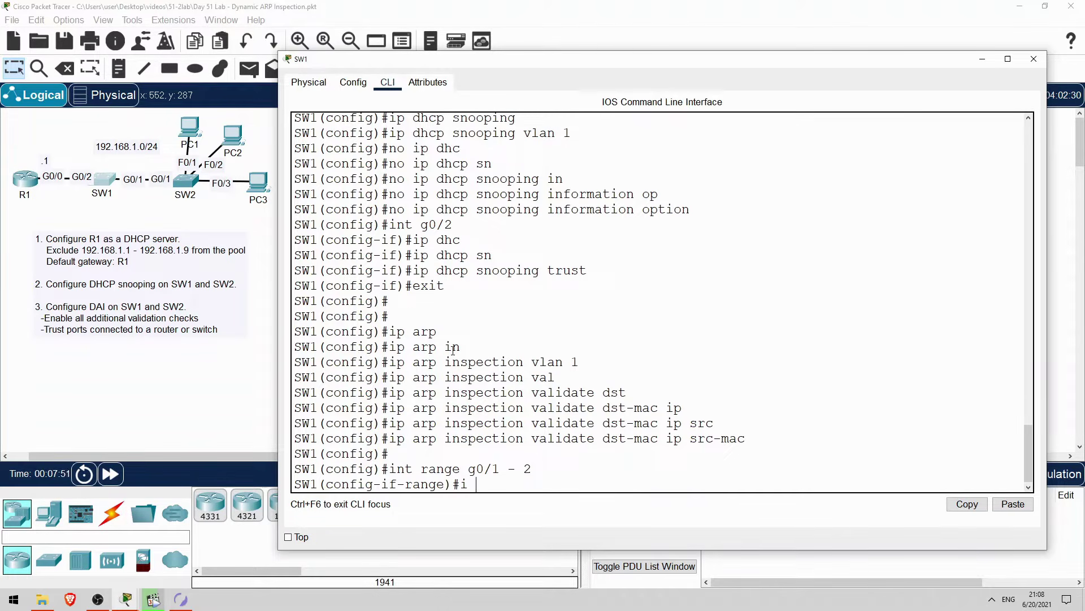
text(p arp)
key(Tab)
text(ins)
key(Tab)
text(trius)
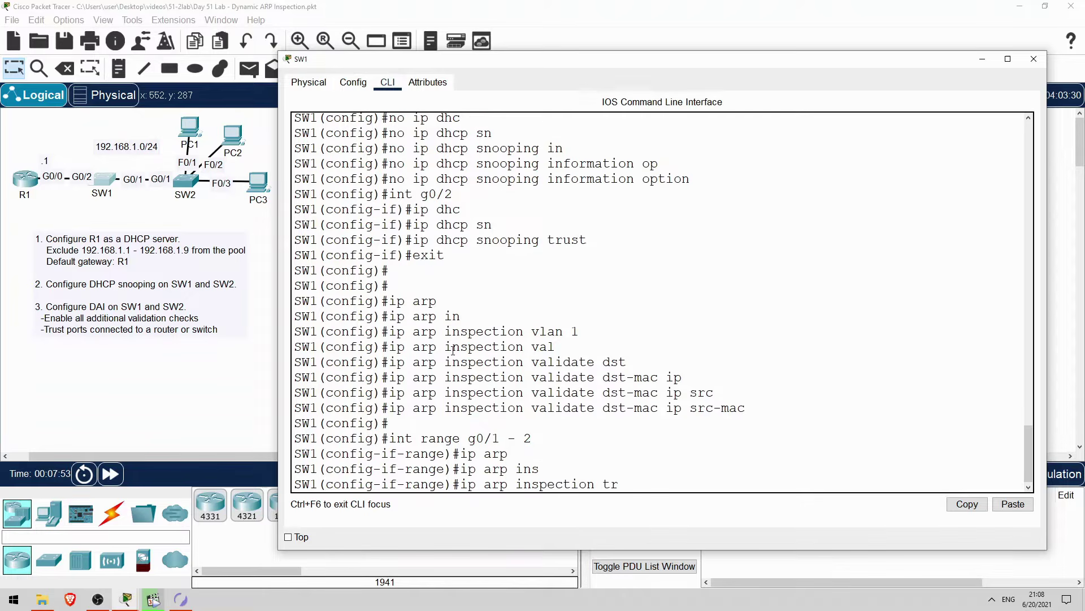
key(BackSpace)
key(BackSpace)
key(BackSpace)
text(ust)
key(Return)
text(end)
key(Return)
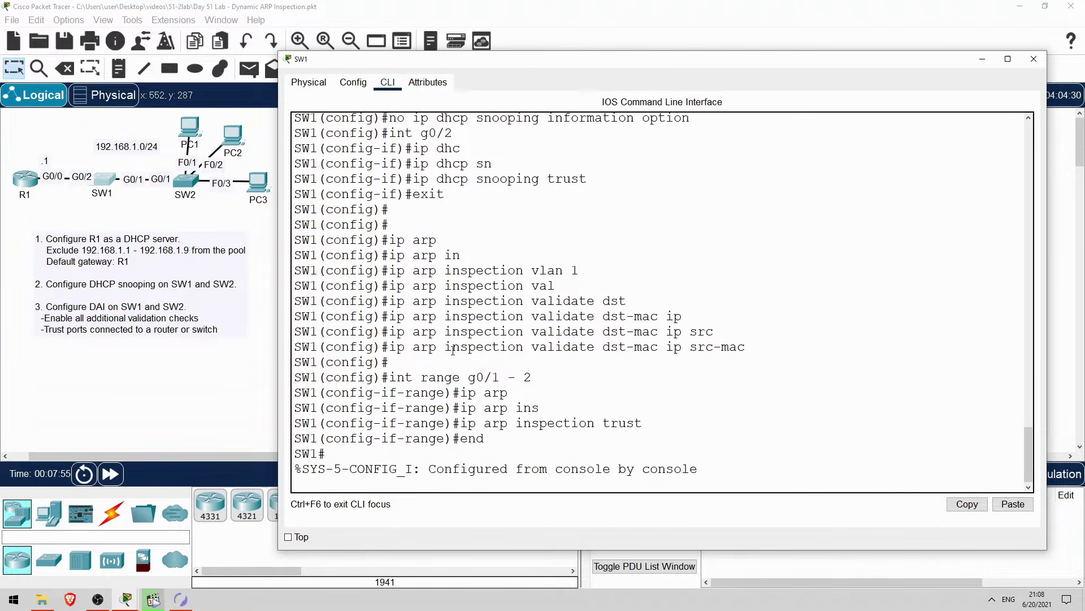
Show SW1's running configuration and examine the global ARP inspection and DHCP snooping commands.
key(Return)
text(show run)
key(Return)
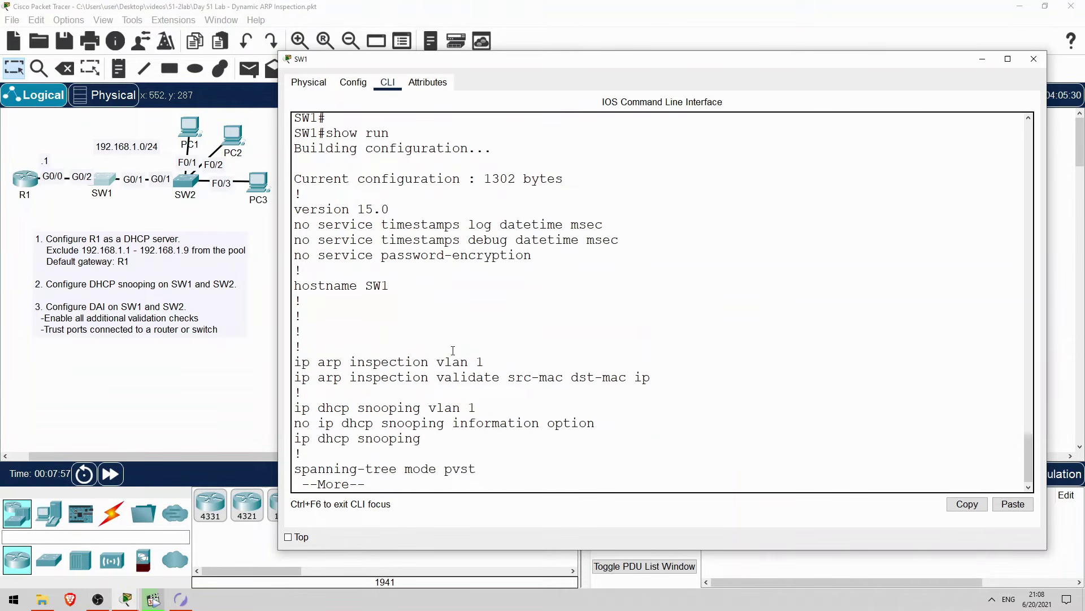
drag(299, 357, 421, 439)
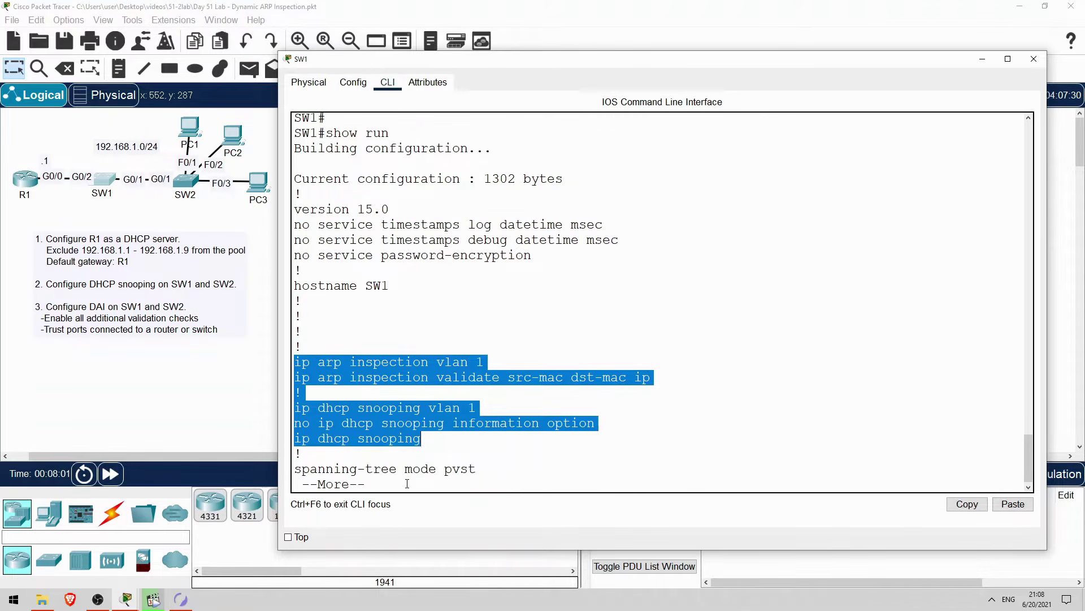
Examine the trust commands under GigabitEthernet0/2 and GigabitEthernet0/1 in SW1's running configuration, and close the SW1 window.
key(space)
key(space)
key(space)
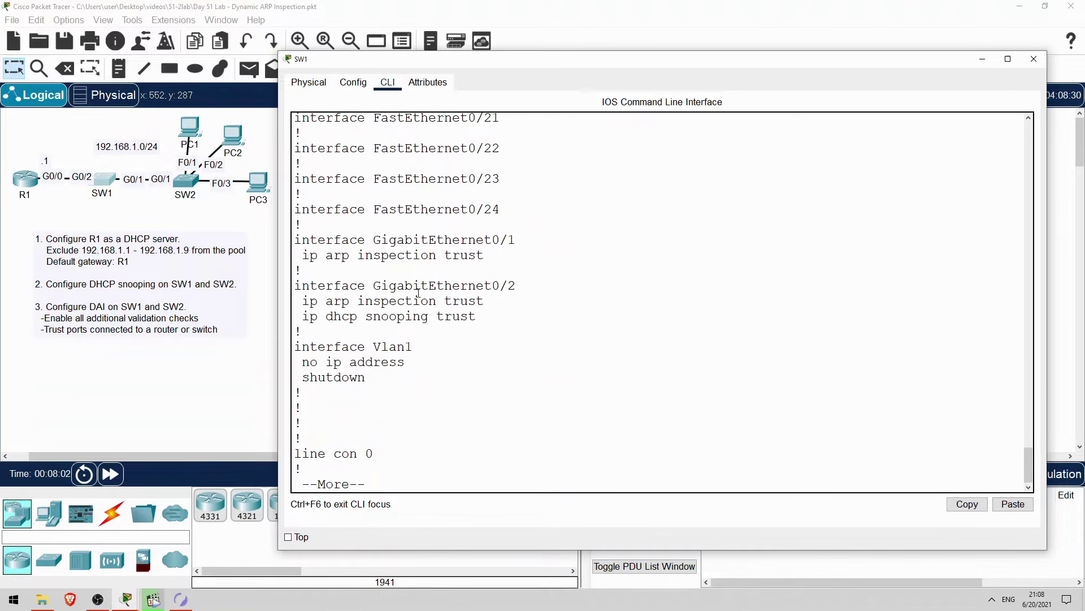
drag(297, 296, 490, 315)
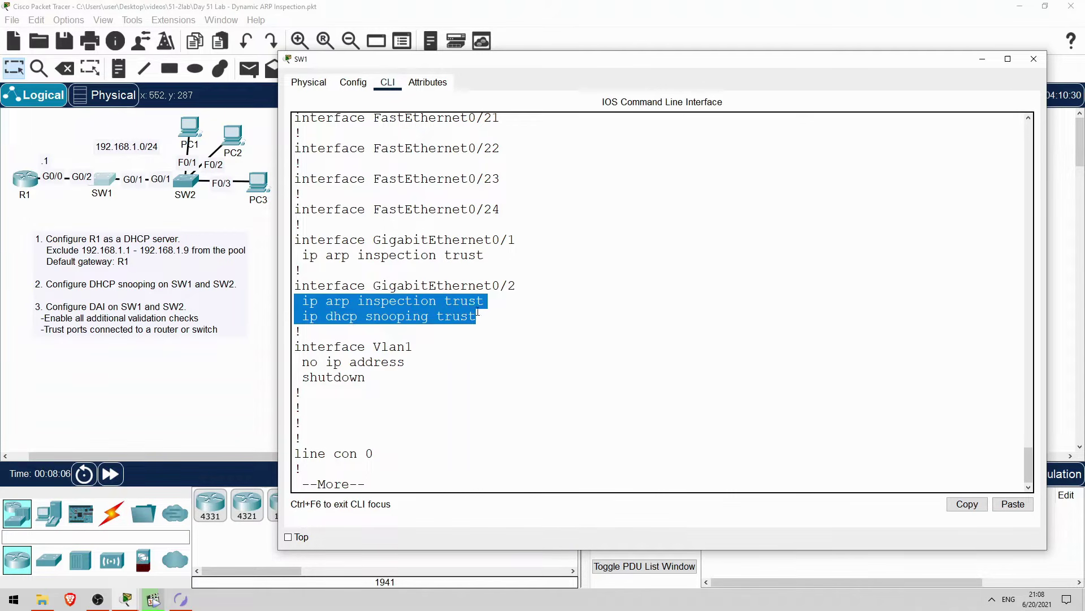
drag(300, 255, 496, 254)
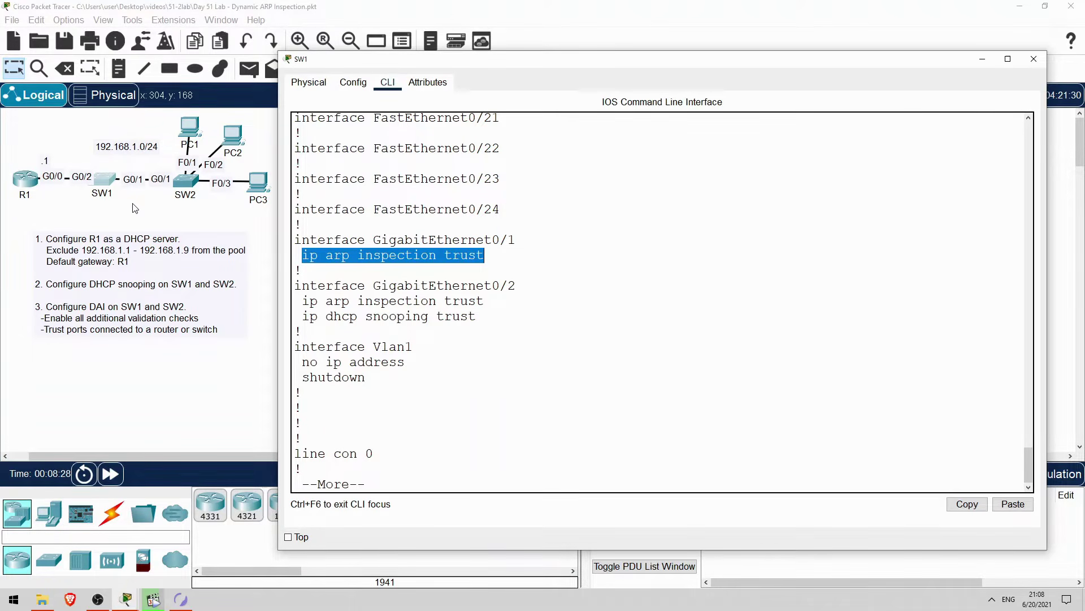
key(alt+F4)
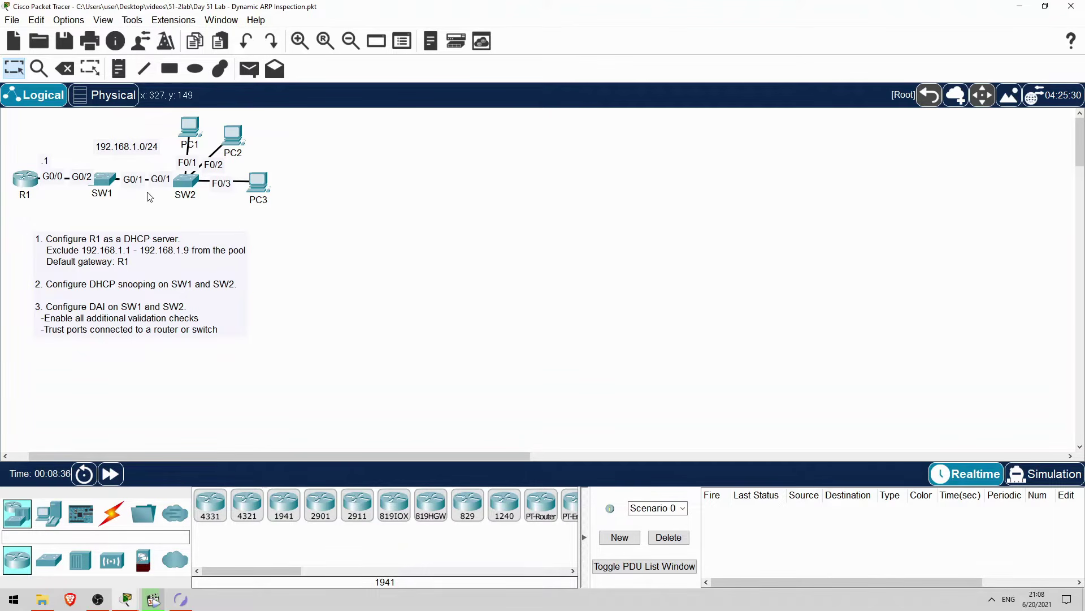
Set PC1's IPv4 configuration to DHCP, check FastEthernet0's address settings, and show PC1's desktop applications.
click(193, 131)
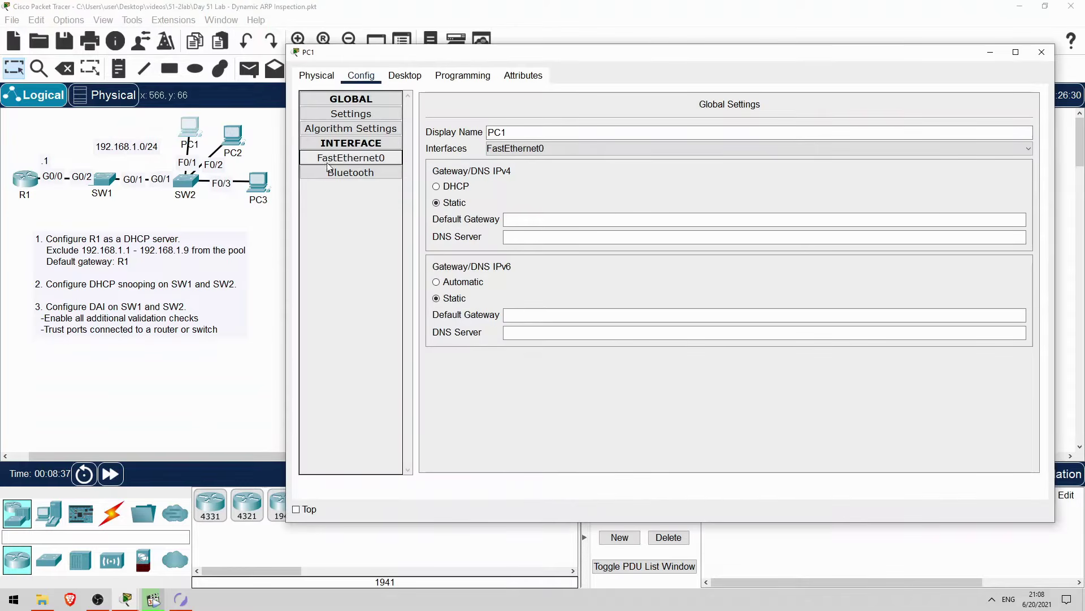
click(437, 189)
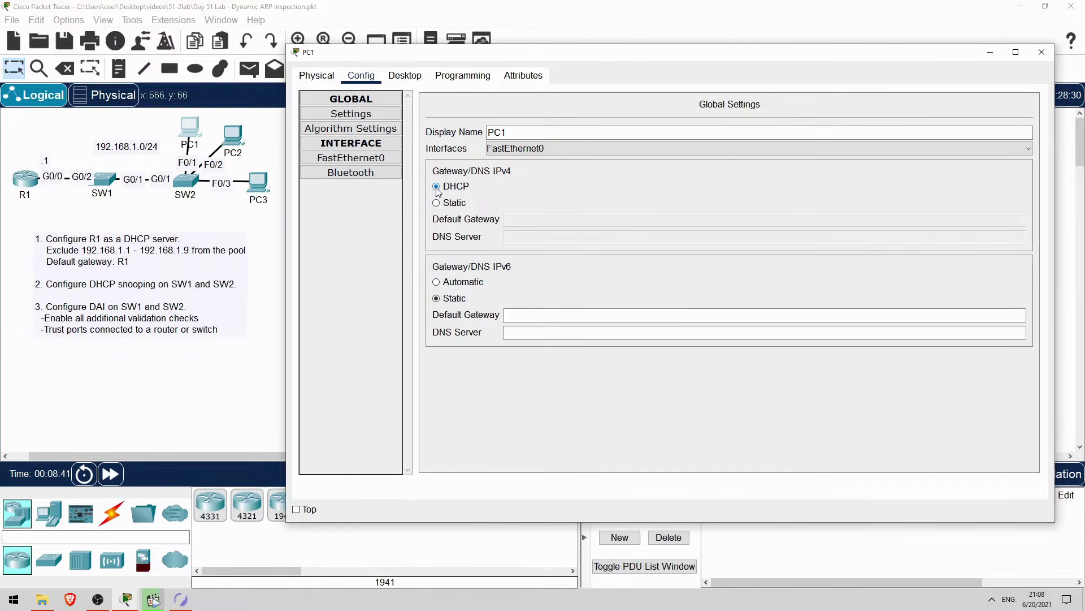
click(362, 161)
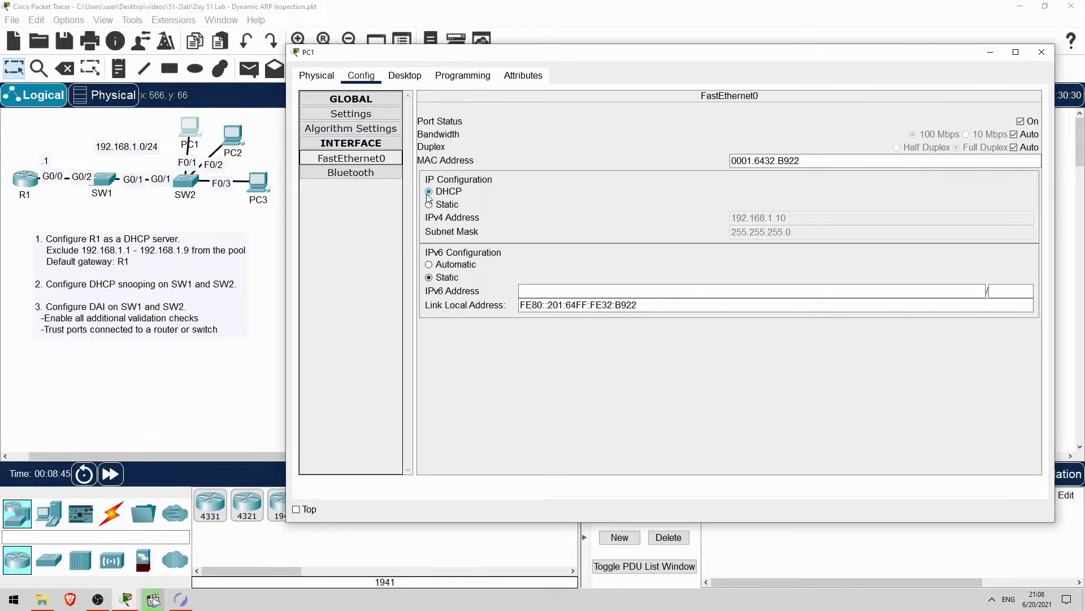
click(408, 80)
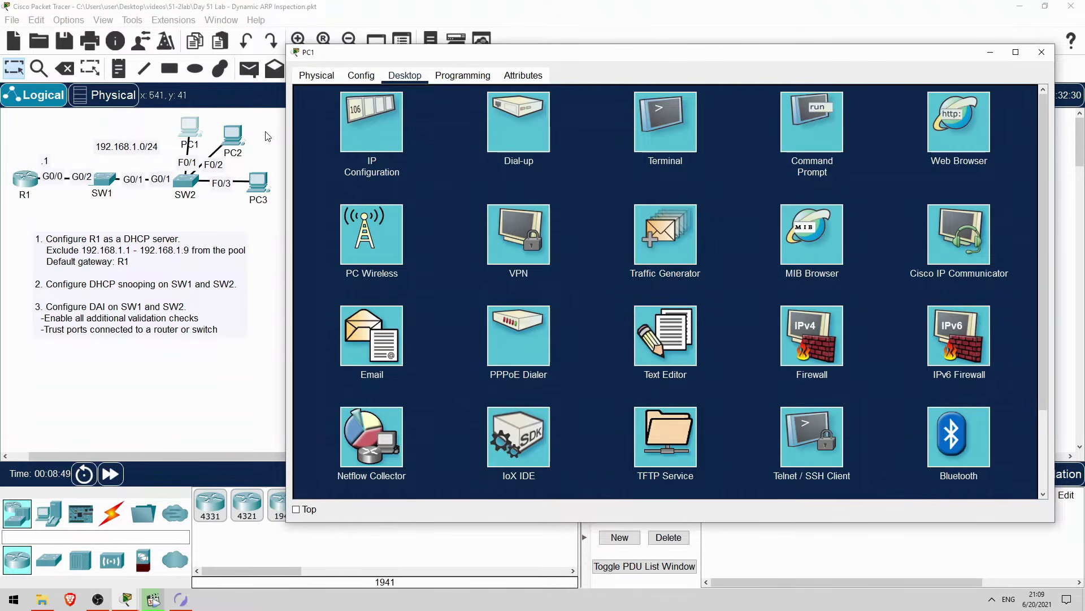
Set PC2's IPv4 configuration to DHCP, check its FastEthernet0 settings, and show PC2's desktop applications.
click(237, 136)
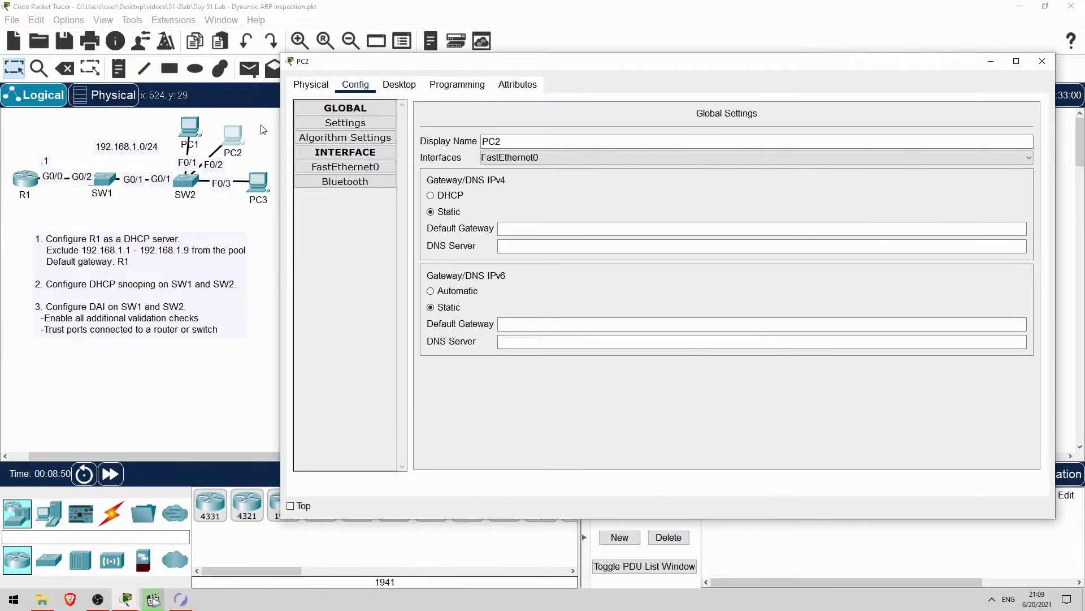
click(432, 196)
click(369, 168)
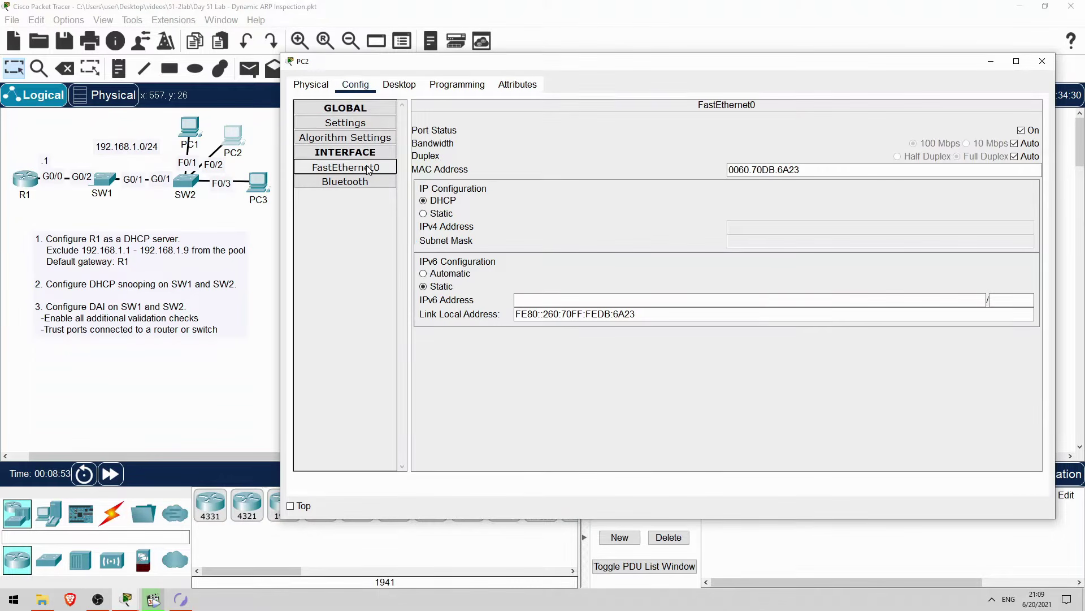
click(398, 85)
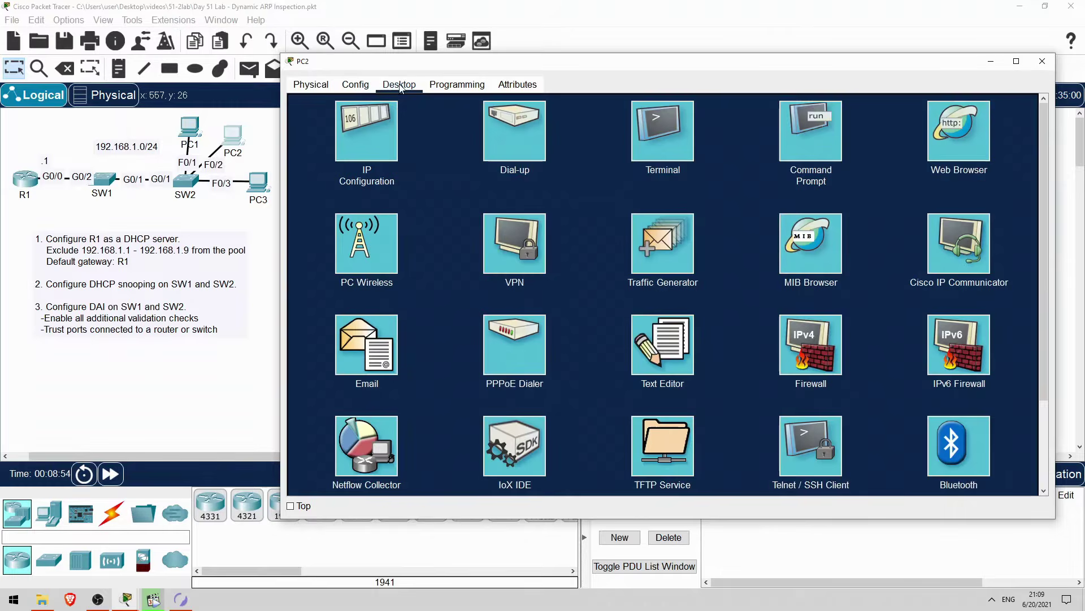
Set PC3's IPv4 configuration to DHCP, check its FastEthernet0 settings, and return to the network topology.
click(262, 181)
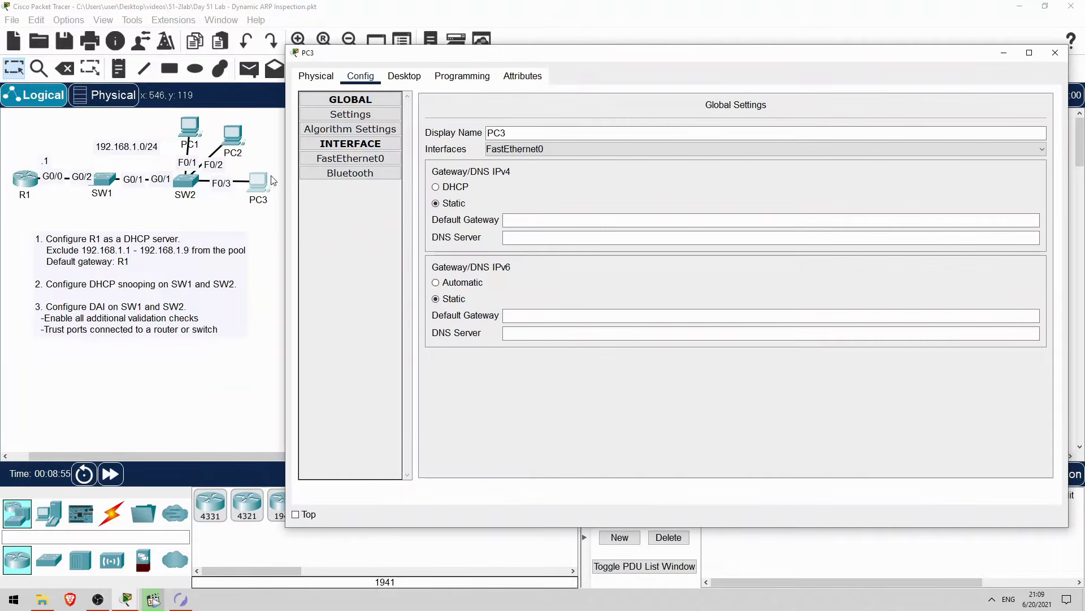
click(435, 187)
click(396, 163)
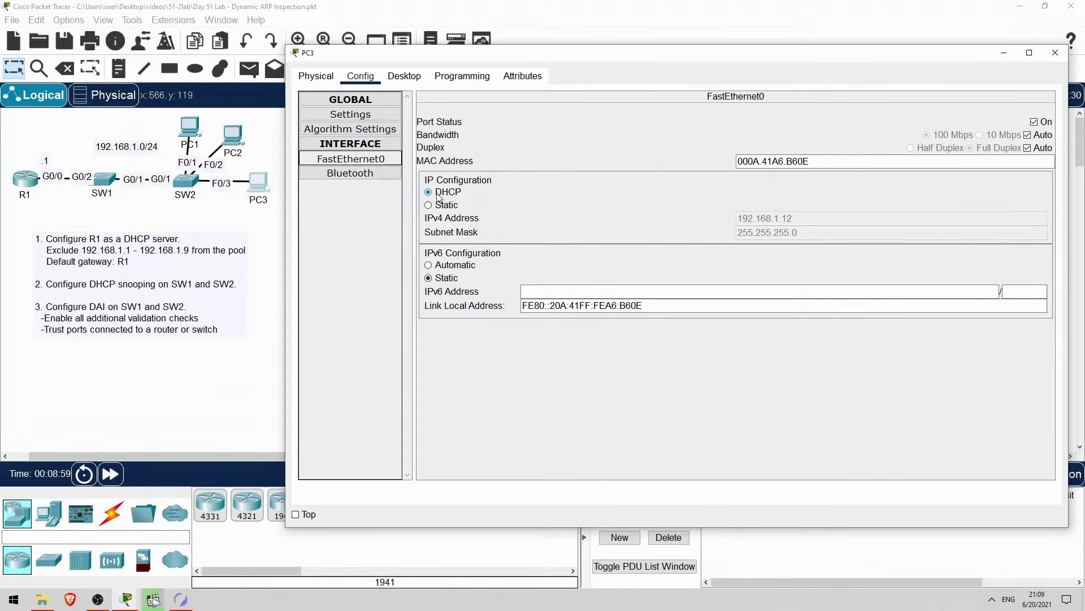
click(272, 135)
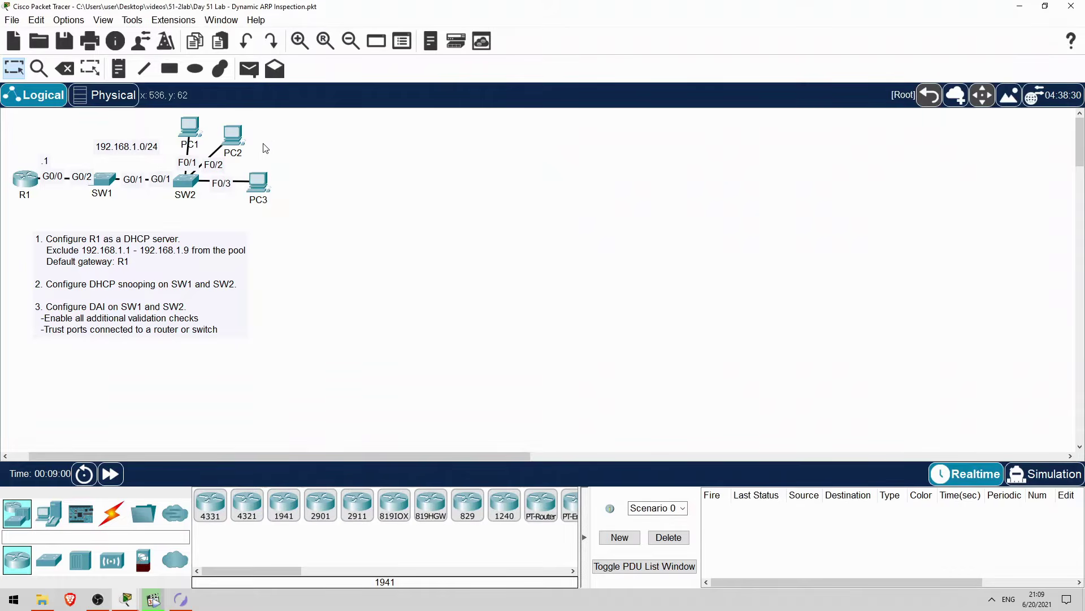
Run ipconfig in PC1's command prompt and examine the FastEthernet0 IPv4 address and default gateway.
click(199, 134)
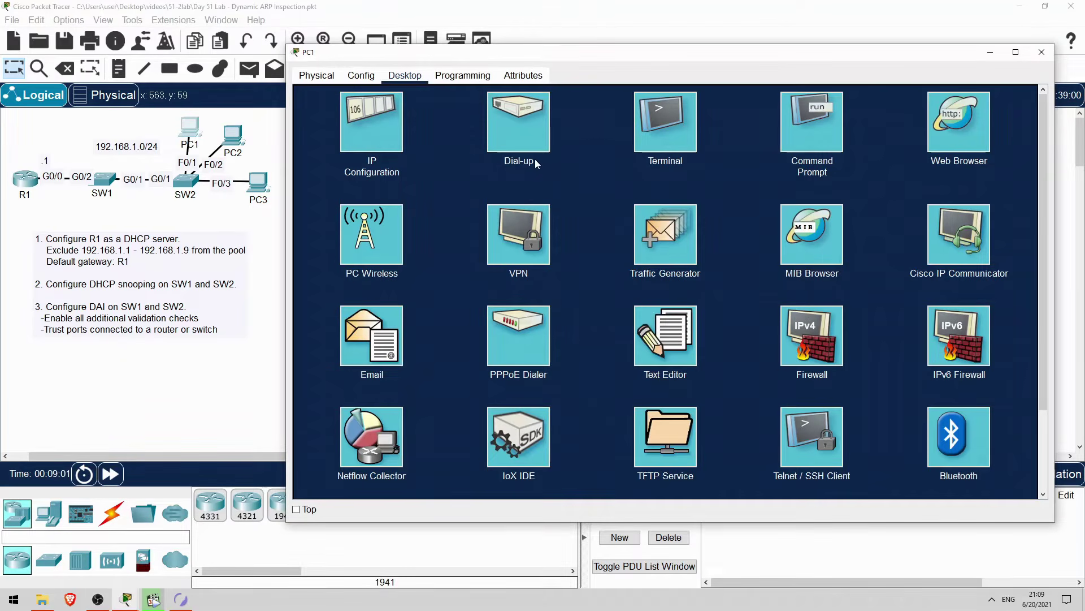
click(815, 132)
key(Return)
key(Return)
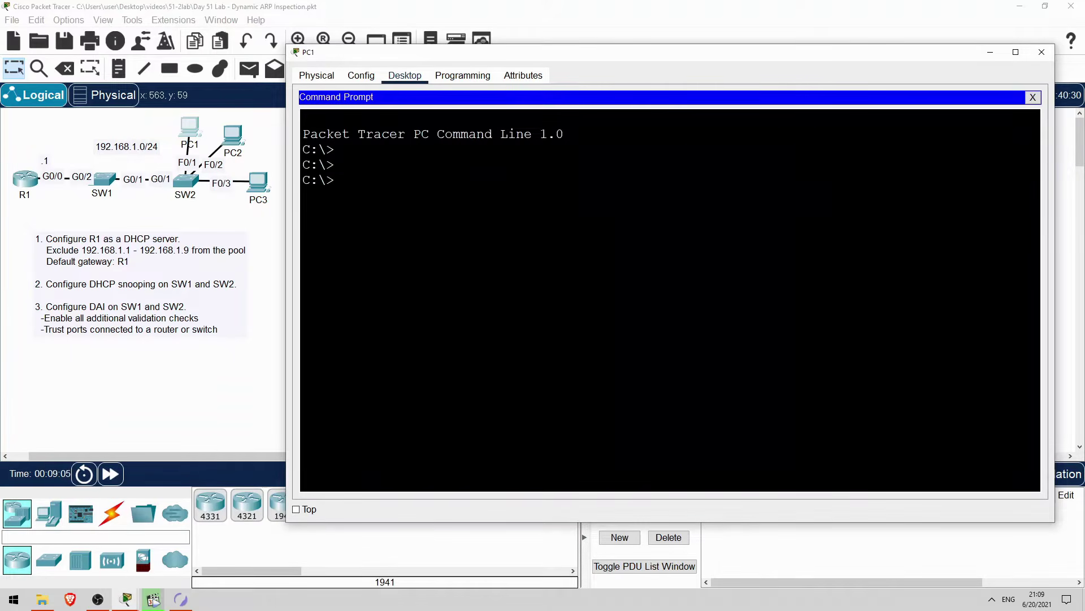
text(ipconfig)
key(Return)
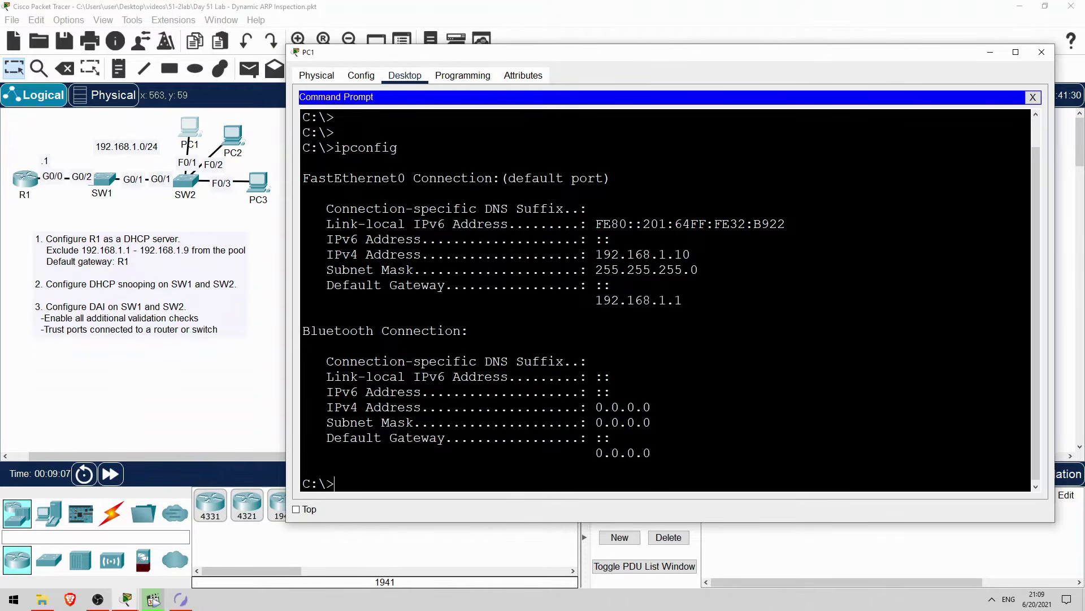
drag(597, 254, 691, 254)
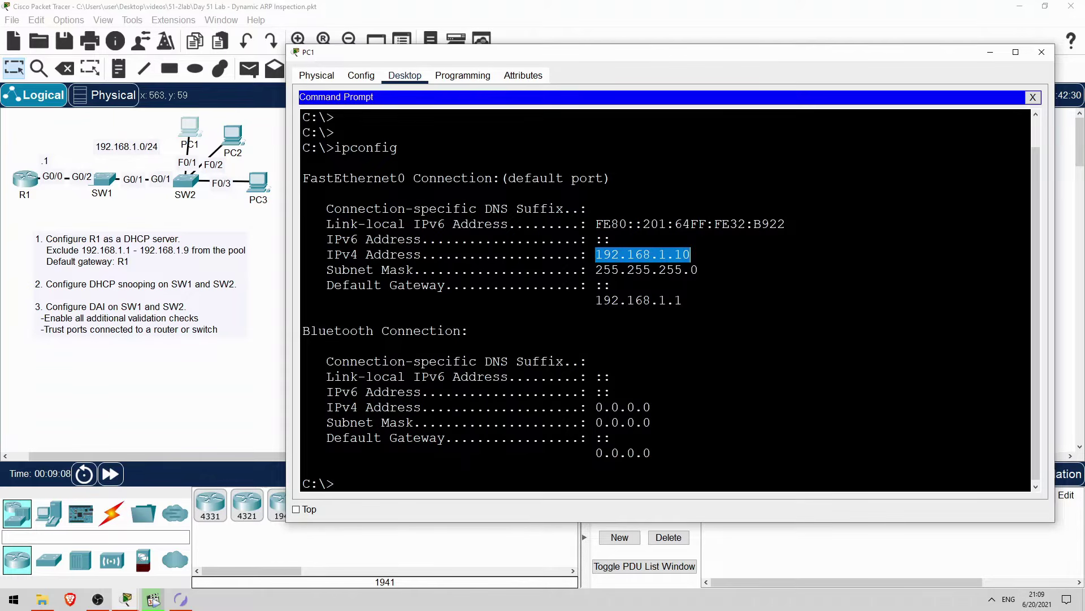
drag(597, 301, 682, 300)
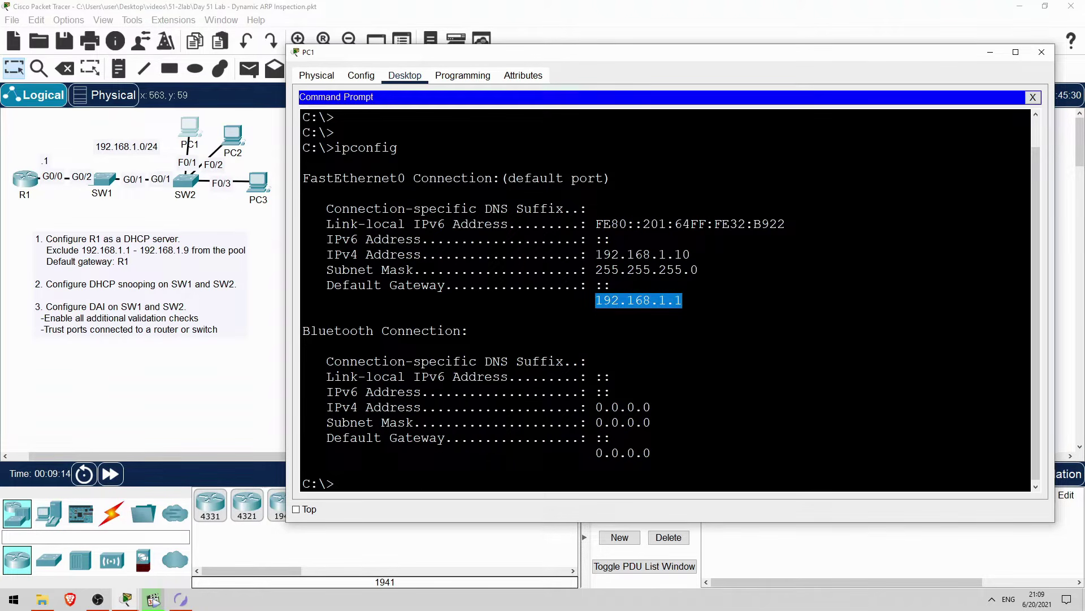
Ping the default gateway 192.168.1.1 from PC1 and examine the replies.
text(p)
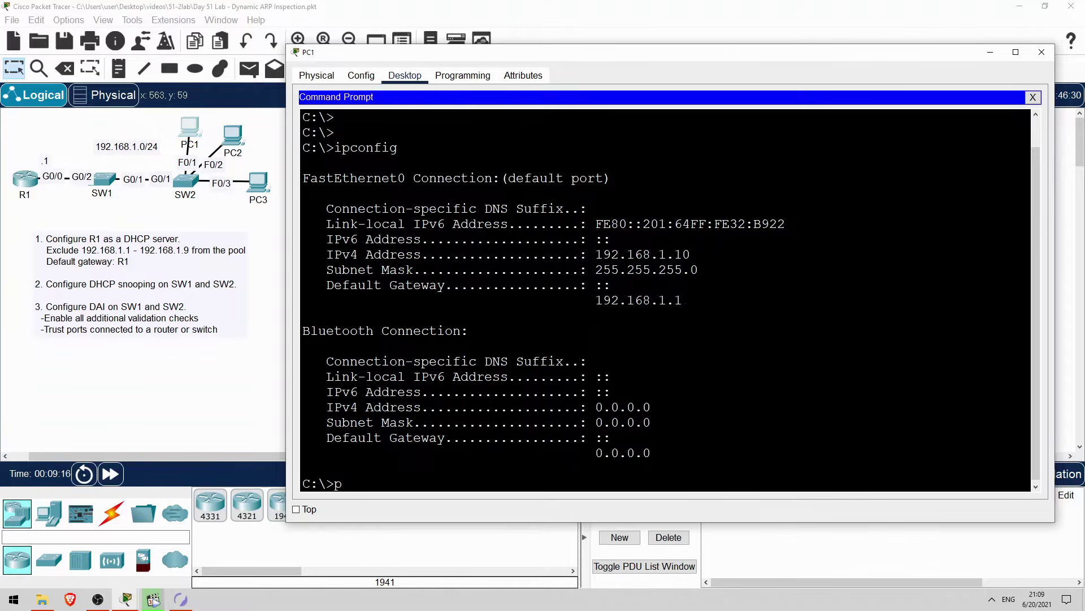
text(ing 192.168.1.1)
key(Return)
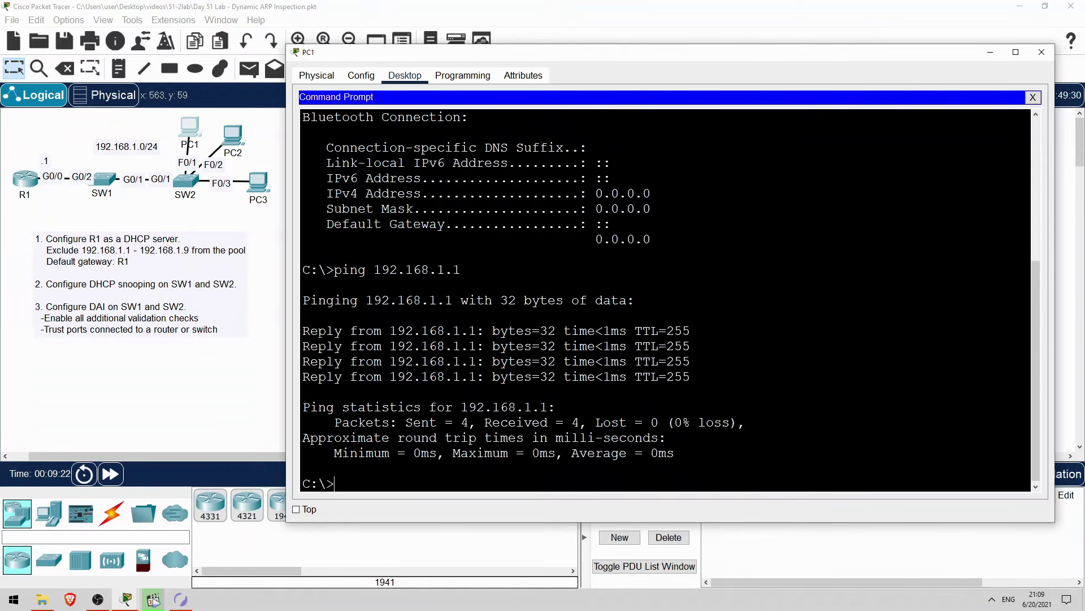
drag(302, 331, 690, 377)
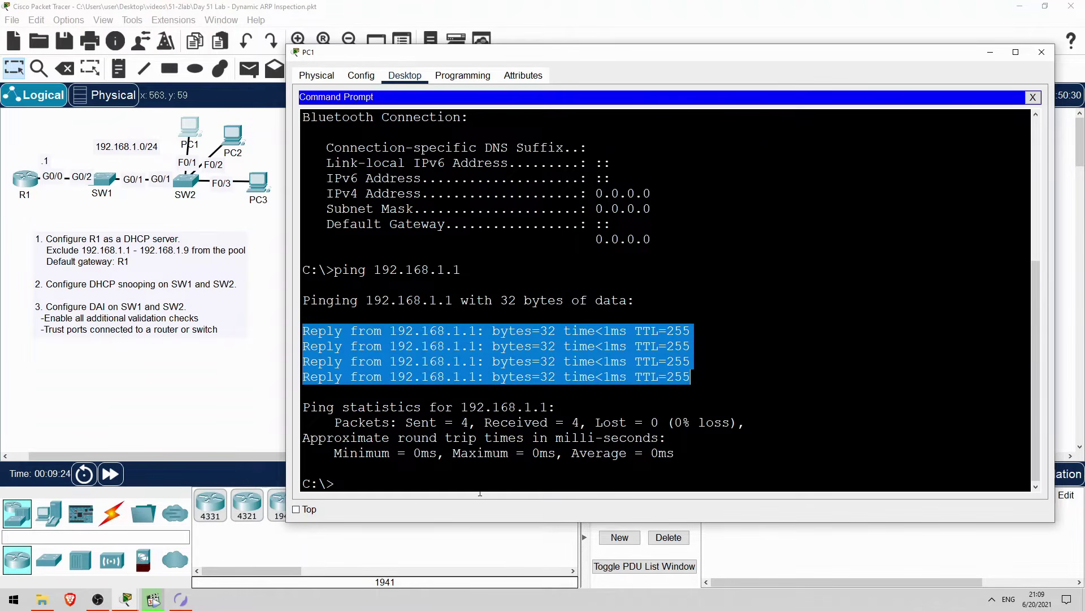
click(691, 377)
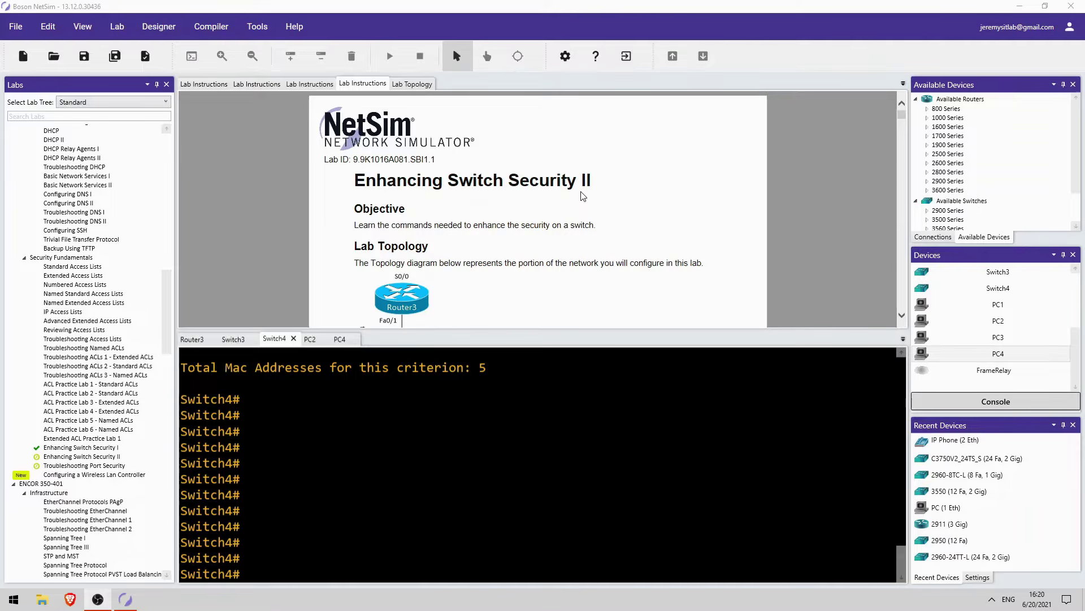
Review the Enhancing Switch Security II lab in Boson NetSim: its topology, command summary, and tasks, focusing on Task 5: Configure Port Security.
scroll(582, 197, down, 5)
scroll(565, 203, down, 1)
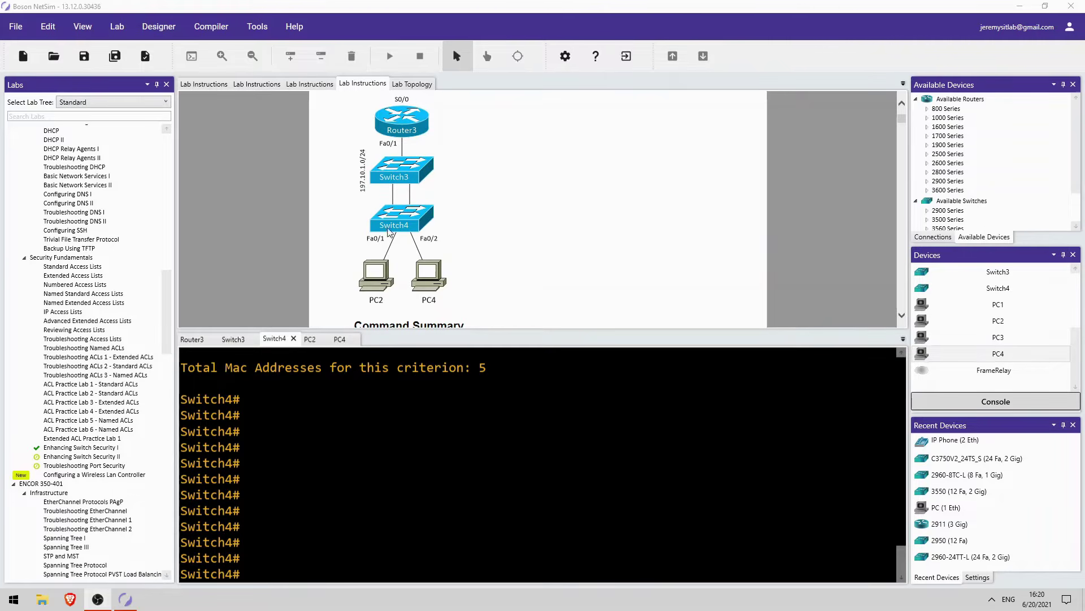
scroll(415, 235, down, 10)
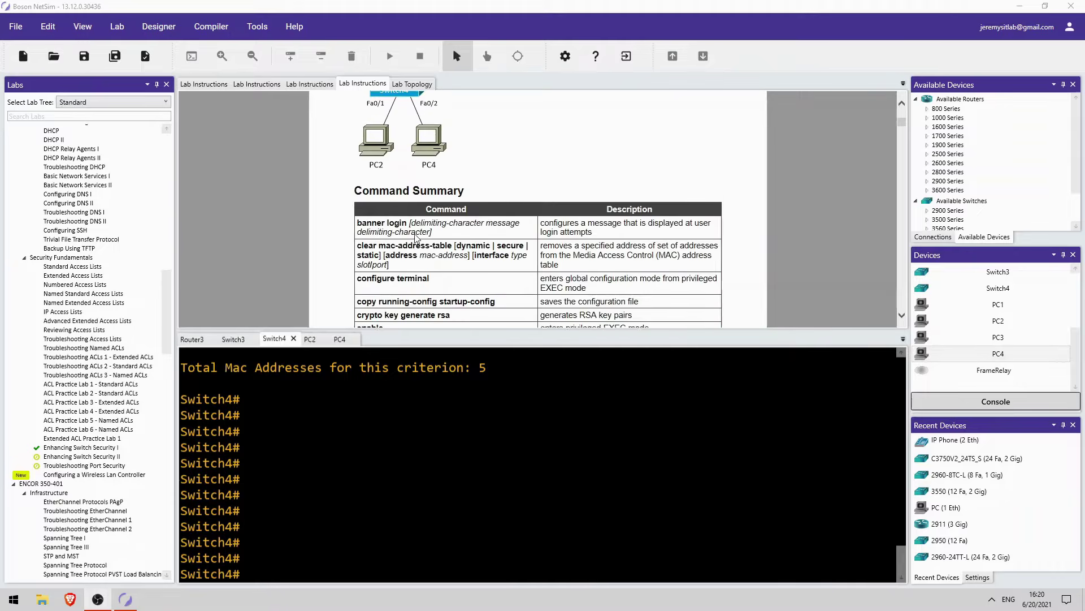
scroll(411, 191, down, 12)
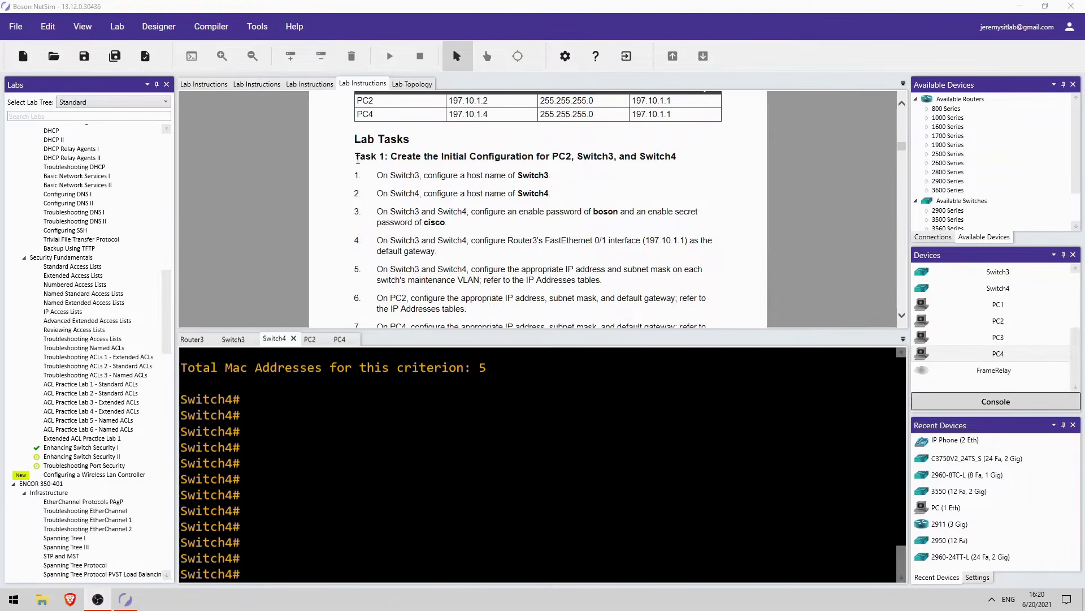
scroll(394, 167, down, 15)
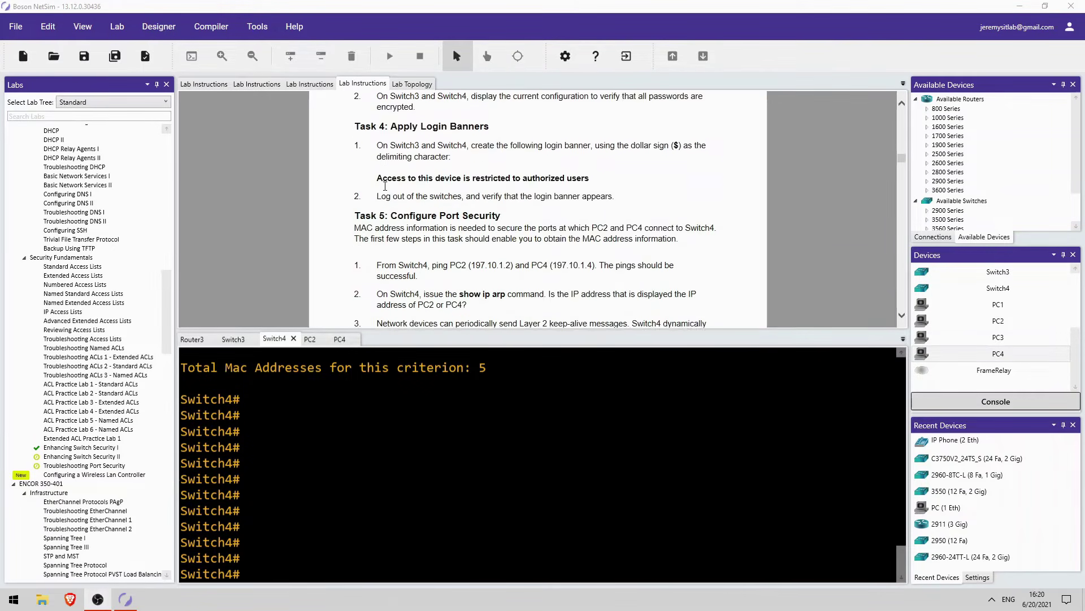
scroll(380, 198, down, 8)
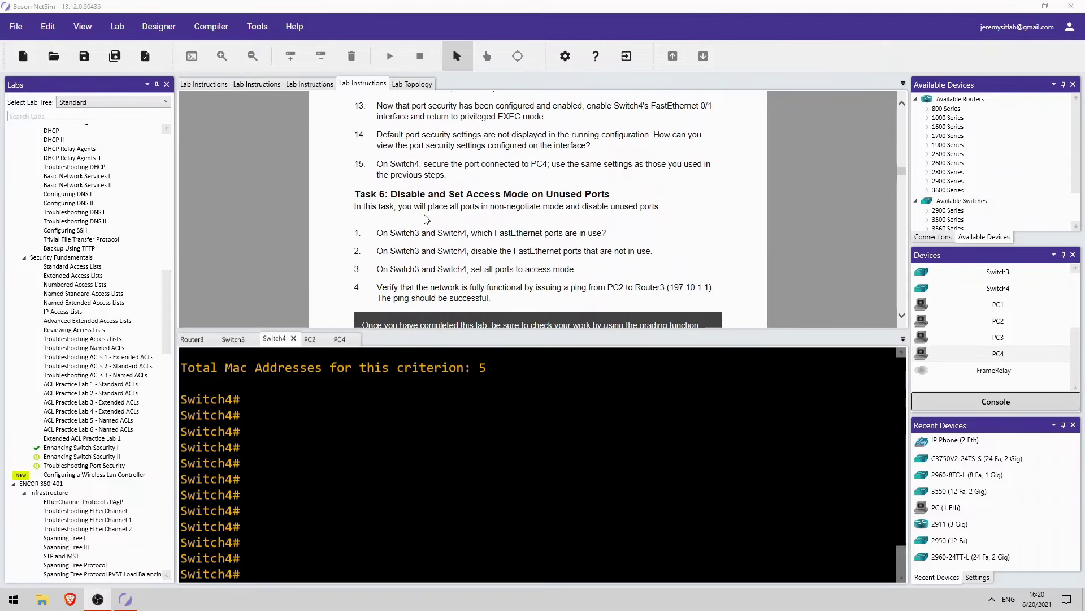
scroll(433, 215, up, 12)
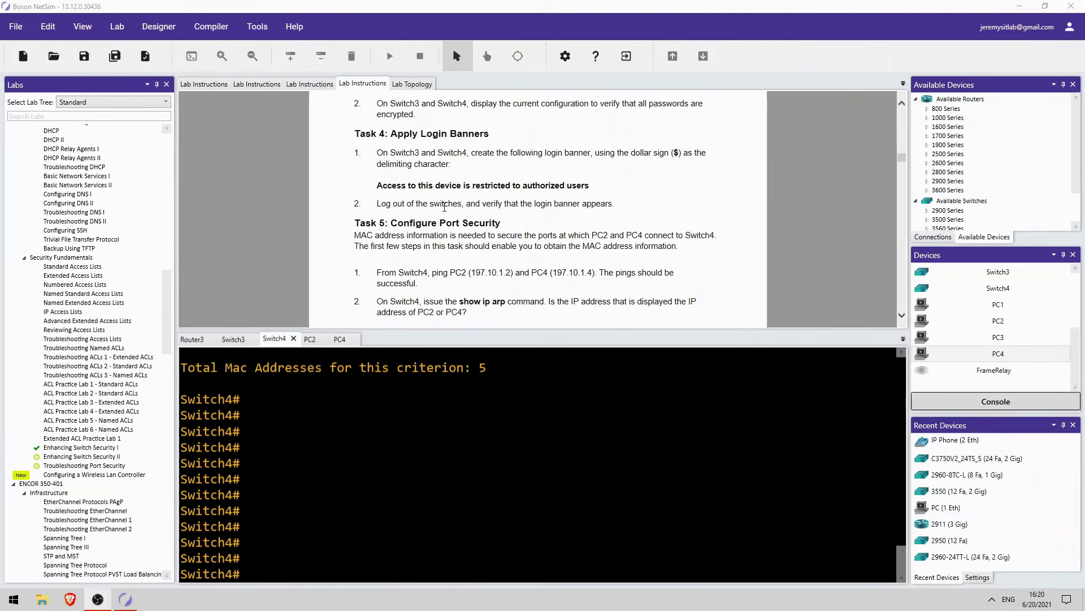
scroll(444, 206, up, 10)
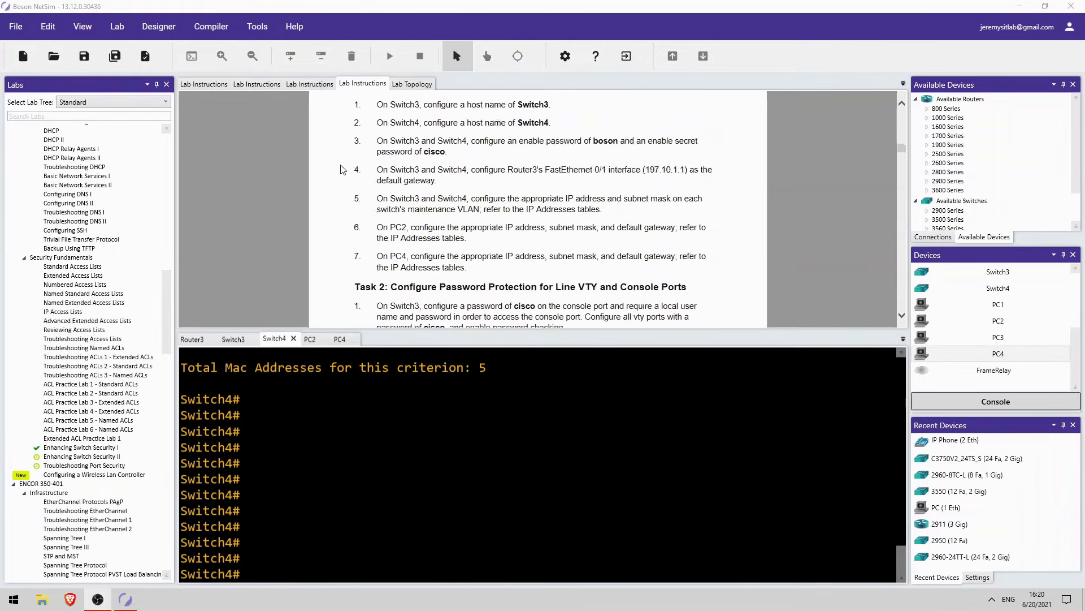
scroll(342, 169, down, 6)
scroll(413, 190, up, 6)
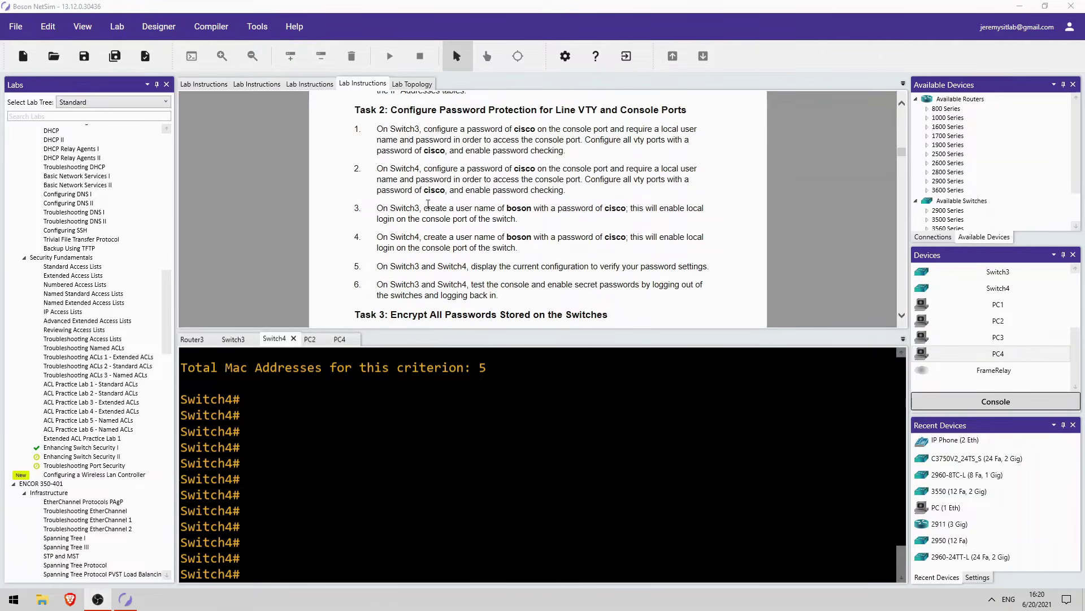
scroll(527, 125, down, 8)
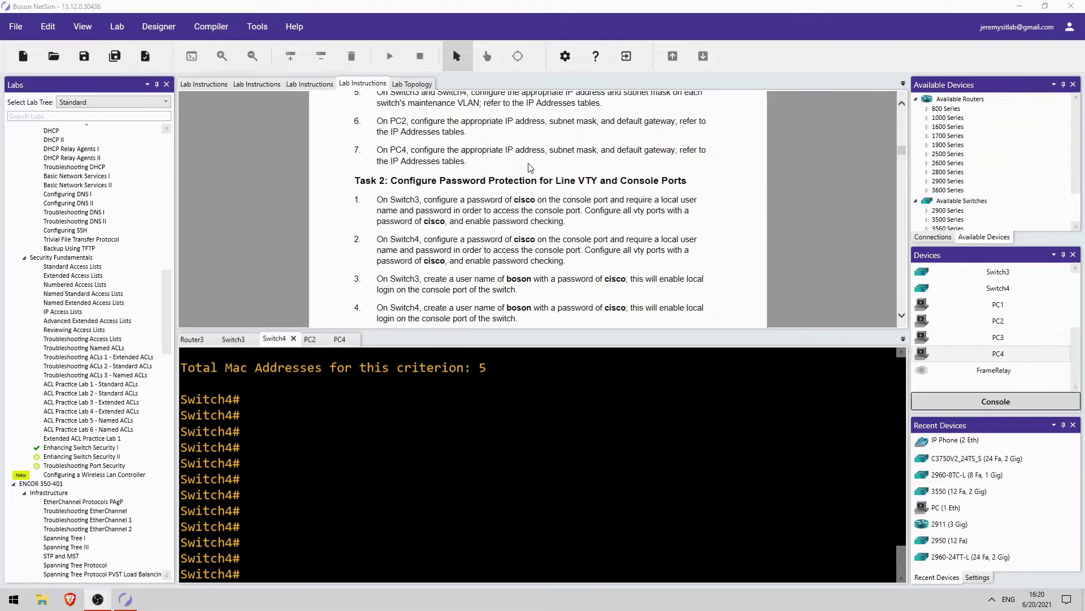
scroll(494, 168, down, 6)
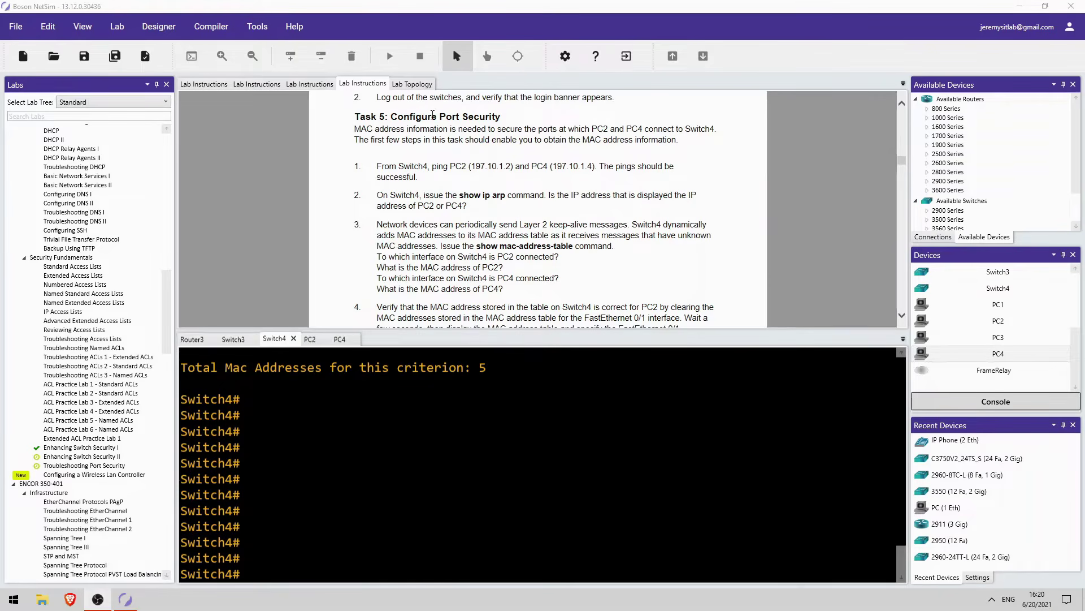
scroll(446, 121, down, 1)
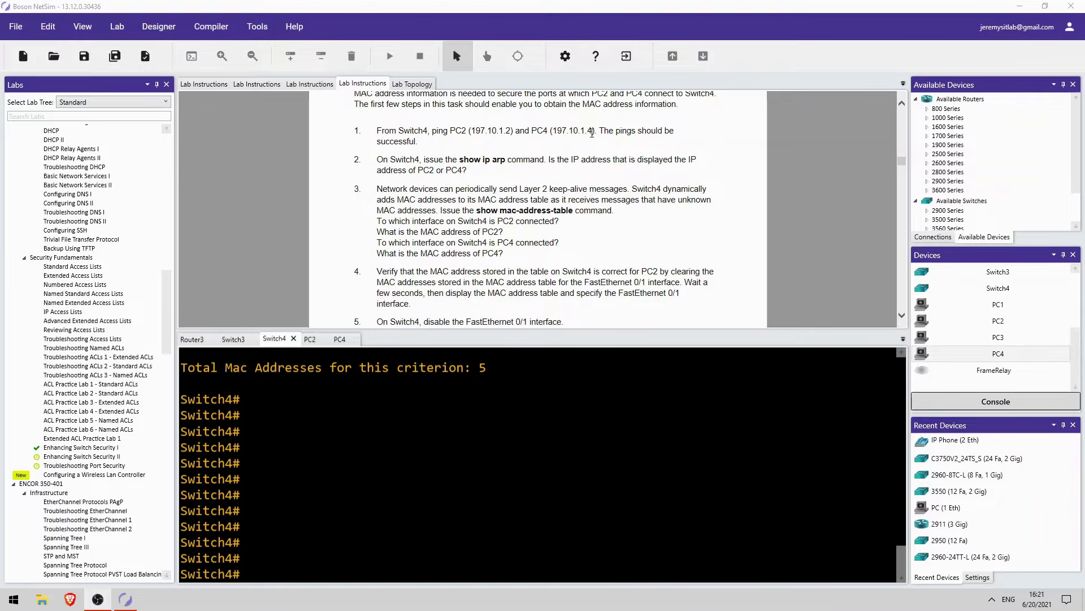
From Switch4's console, ping PC2 at 197.10.1.2 and PC4 at 197.10.1.4.
click(239, 415)
key(Return)
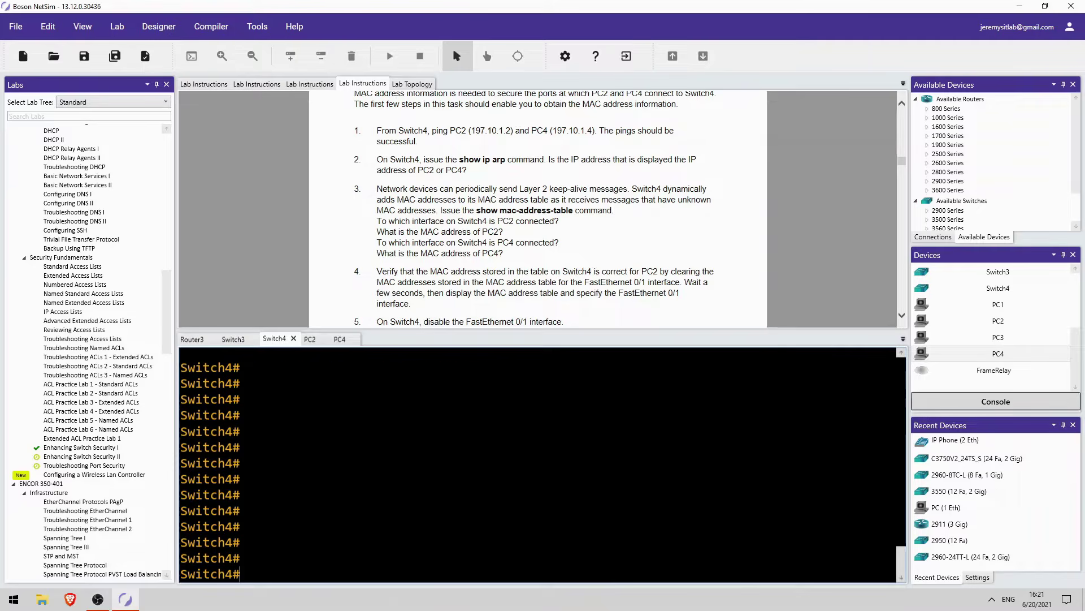
text(ping 197.10.1.2)
key(Return)
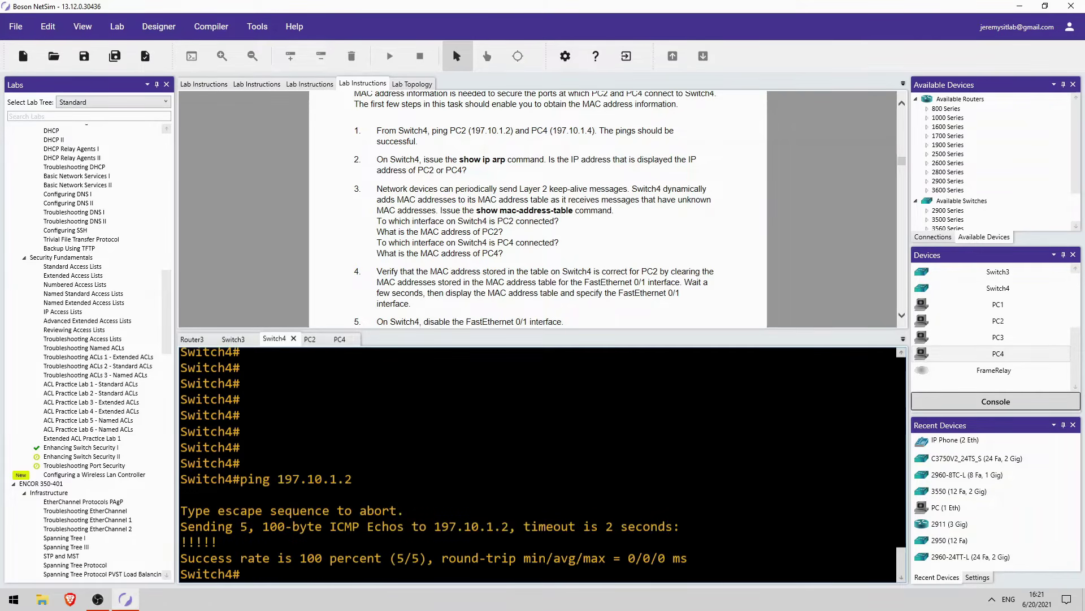
key(Up)
key(BackSpace)
text(4)
key(Return)
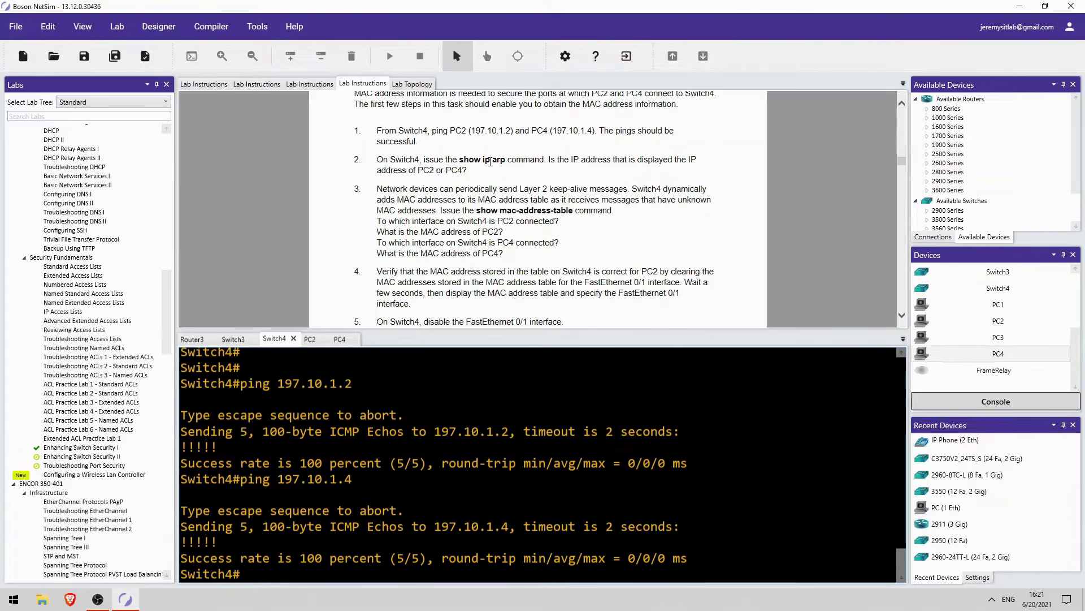
Run show ip arp on Switch4 and examine the hardware addresses of PC2 and PC4.
text(show ip arp)
key(Return)
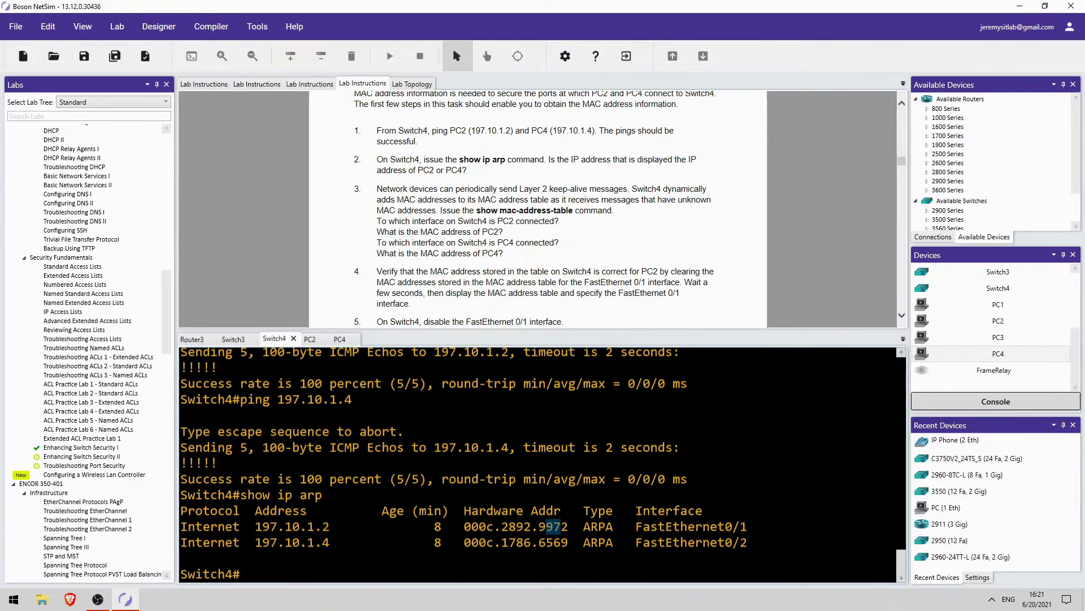
drag(495, 542, 568, 542)
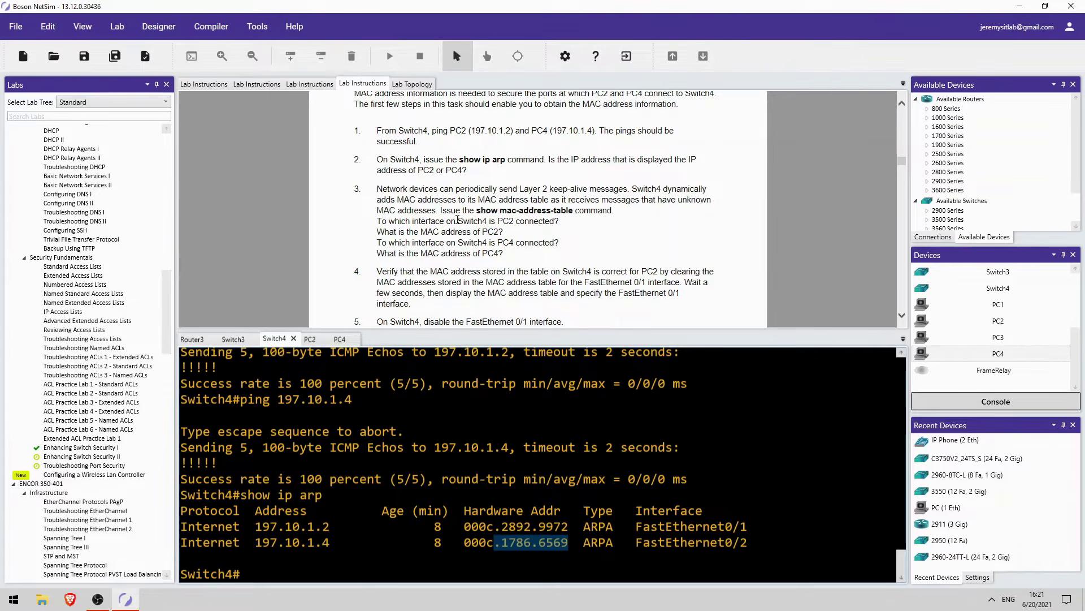
scroll(458, 220, down, 1)
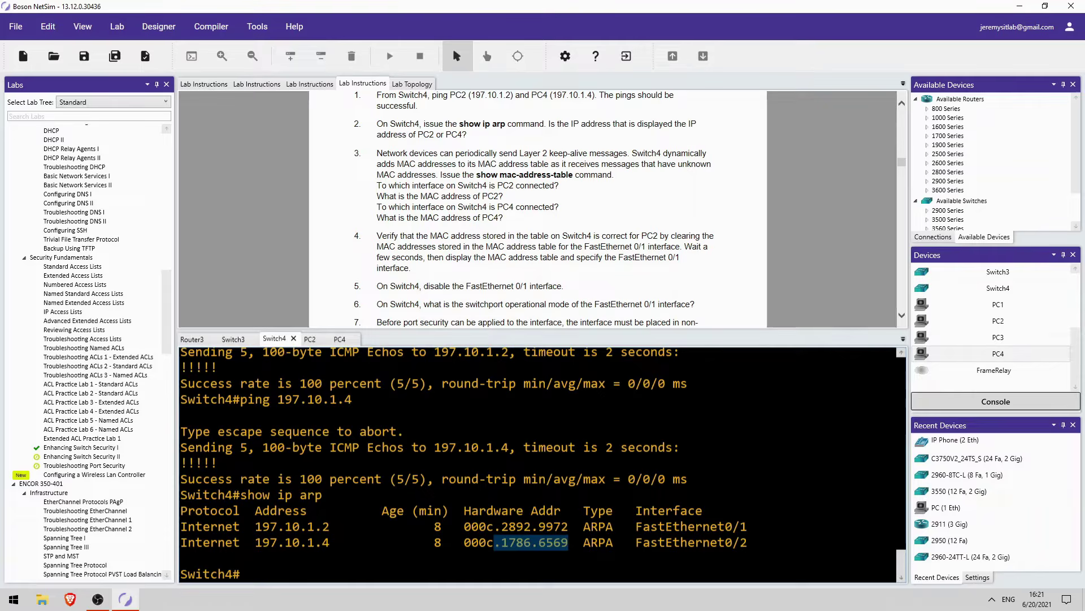
drag(180, 523, 752, 543)
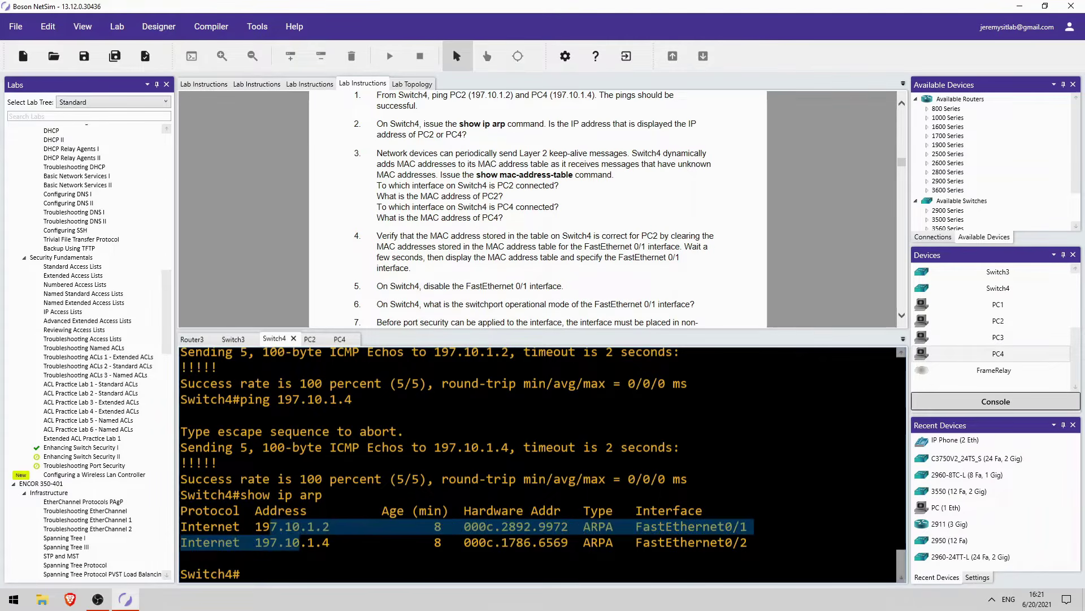
Run show mac-address-table on Switch4 and compare PC2's port and MAC address with its ARP entry.
click(303, 543)
text(show mac)
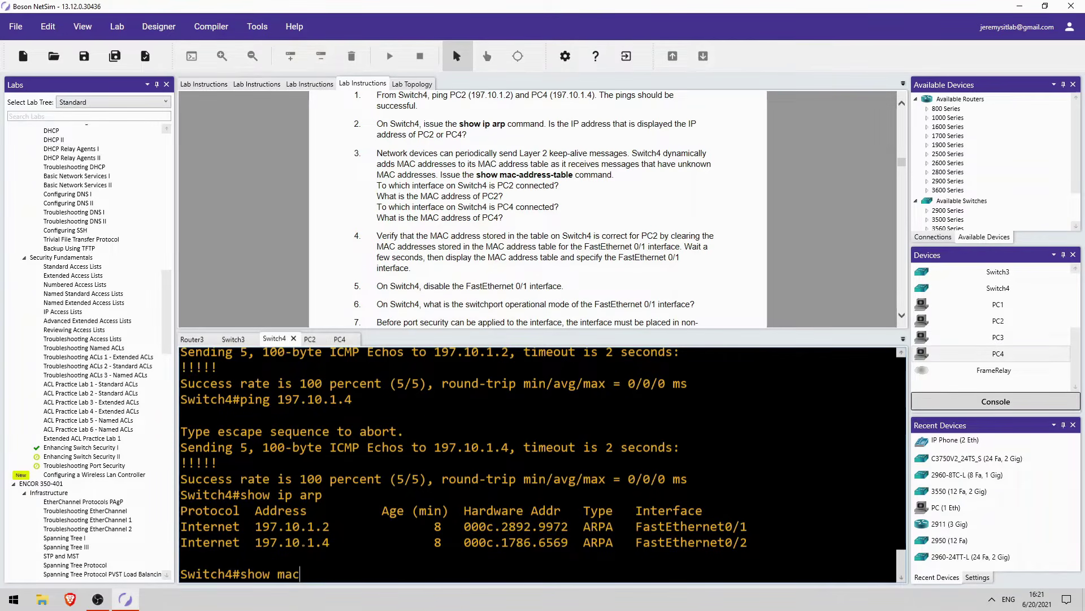
key(Tab)
key(Return)
scroll(543, 463, up, 1)
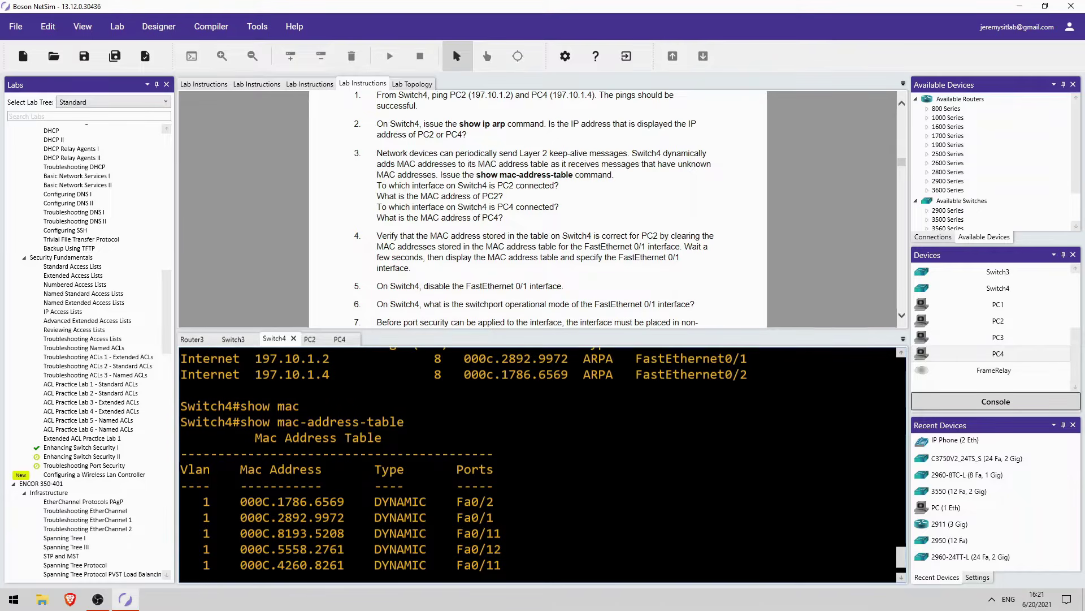
drag(486, 517, 494, 517)
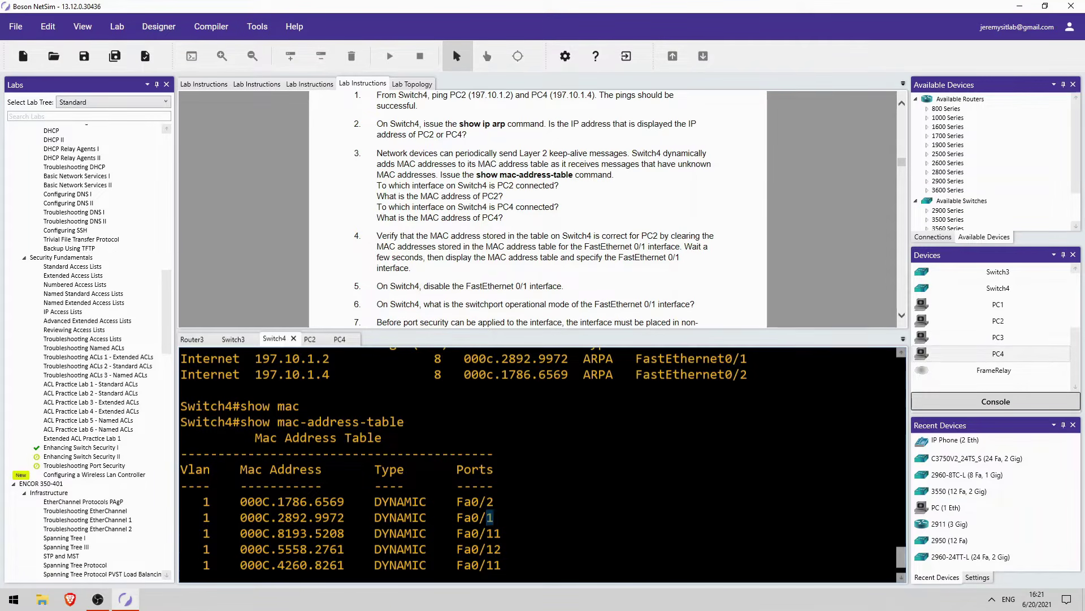
drag(316, 517, 345, 517)
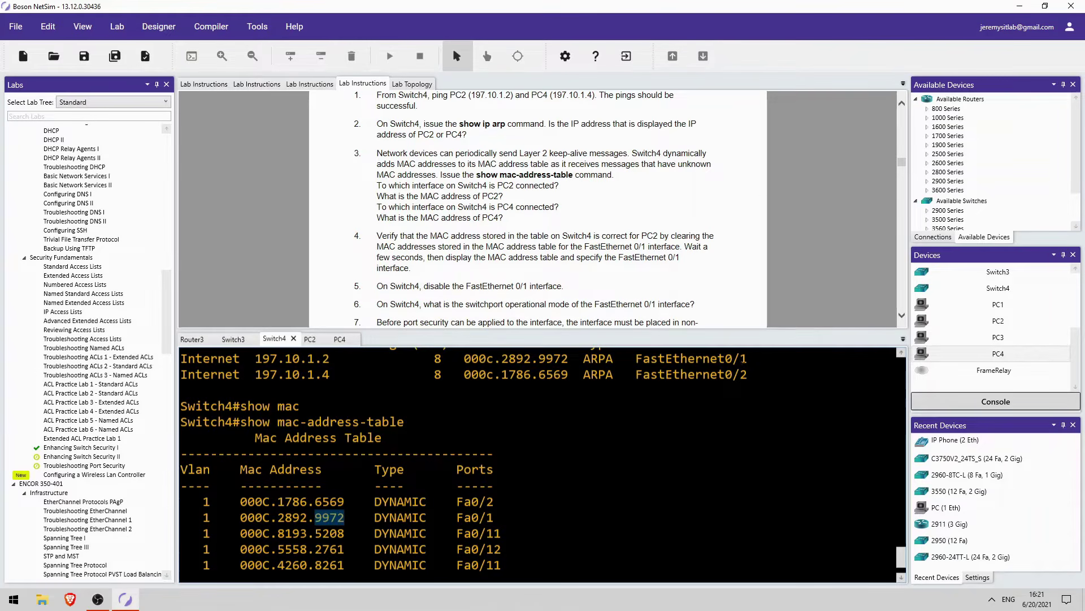
scroll(542, 463, up, 1)
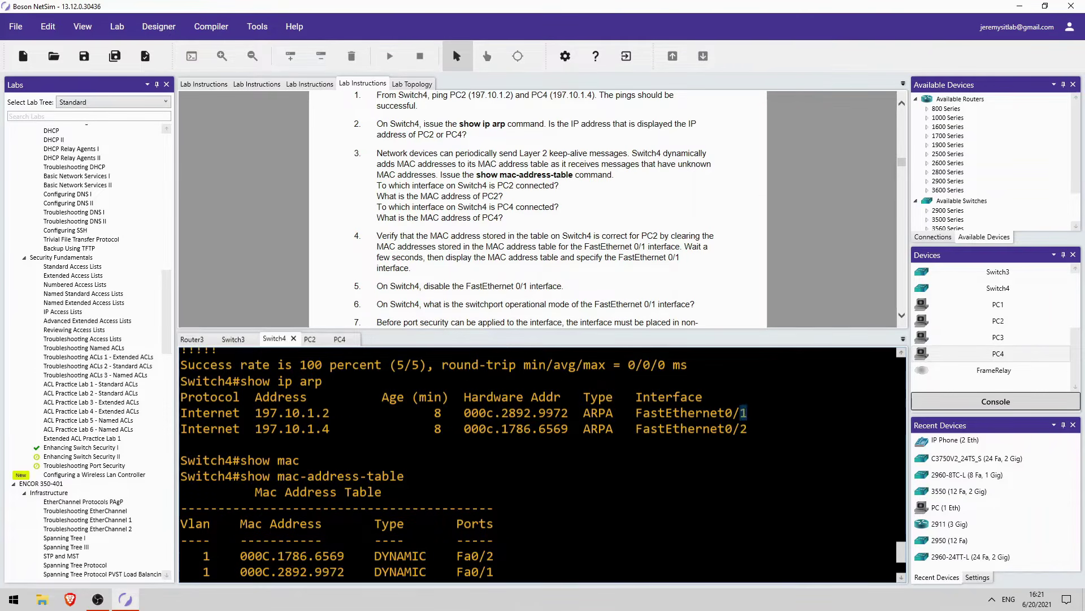
drag(539, 413, 568, 413)
scroll(547, 411, down, 1)
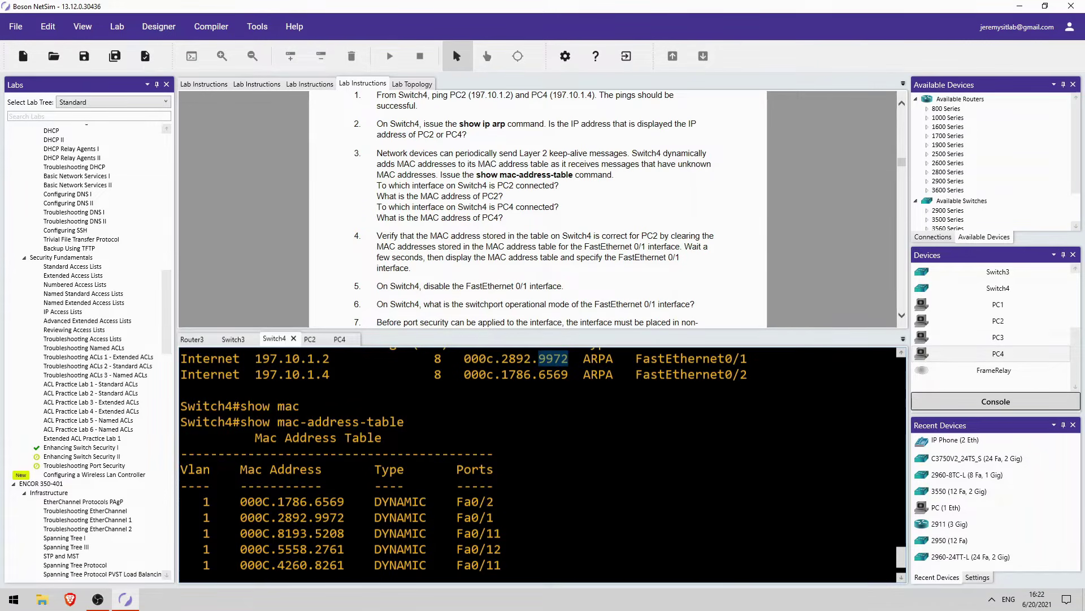
Compare PC4's port and MAC address in the MAC address table with its ARP entry on Switch4.
drag(485, 501, 493, 502)
drag(318, 502, 343, 502)
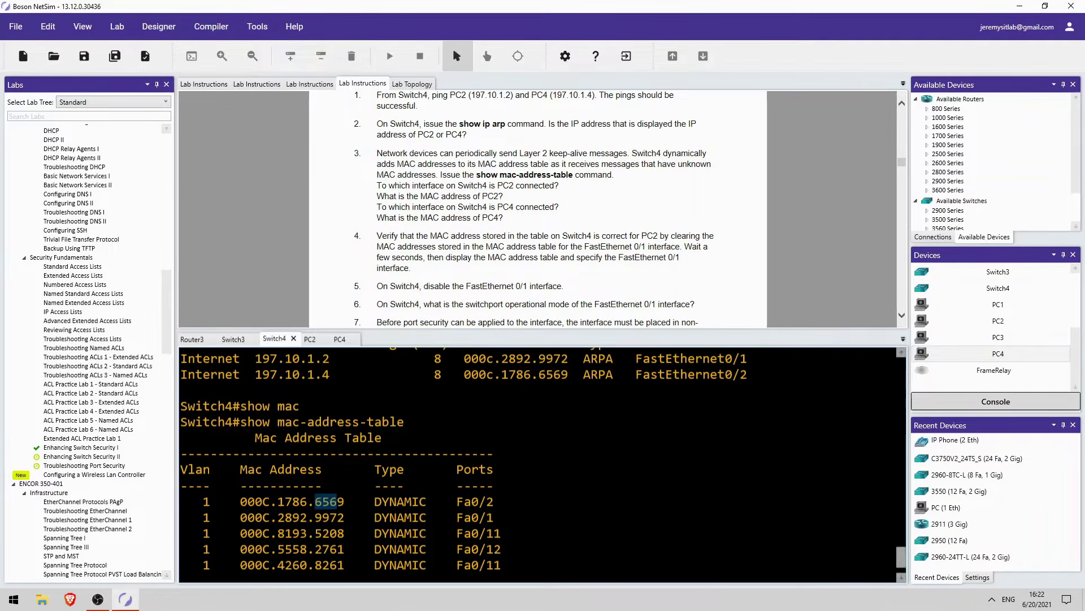
scroll(342, 502, up, 2)
scroll(343, 502, down, 1)
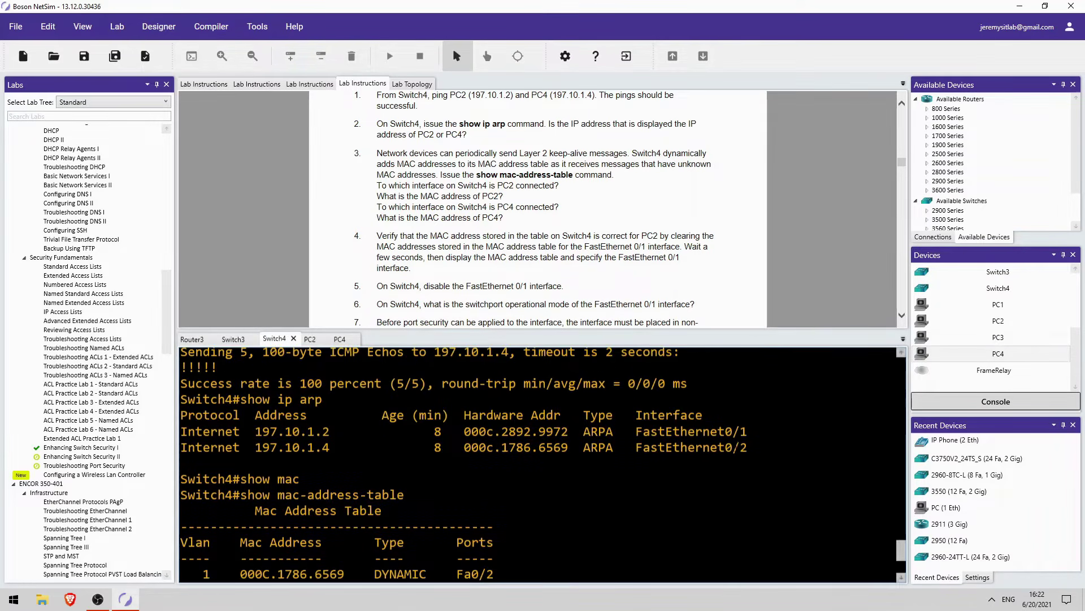
drag(734, 447, 748, 447)
drag(531, 447, 568, 447)
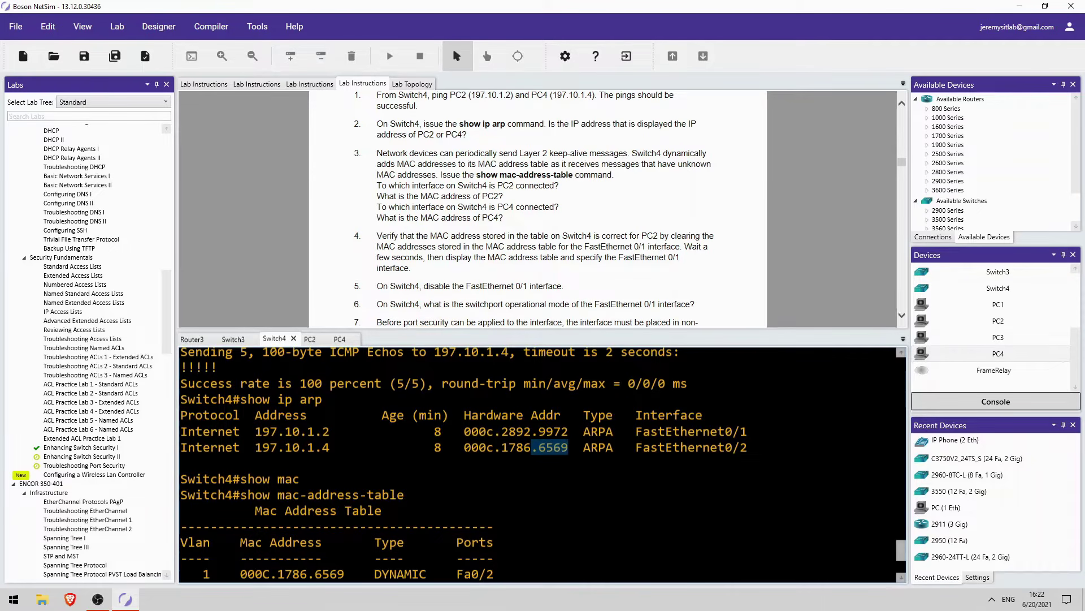
drag(315, 447, 330, 447)
scroll(330, 447, down, 3)
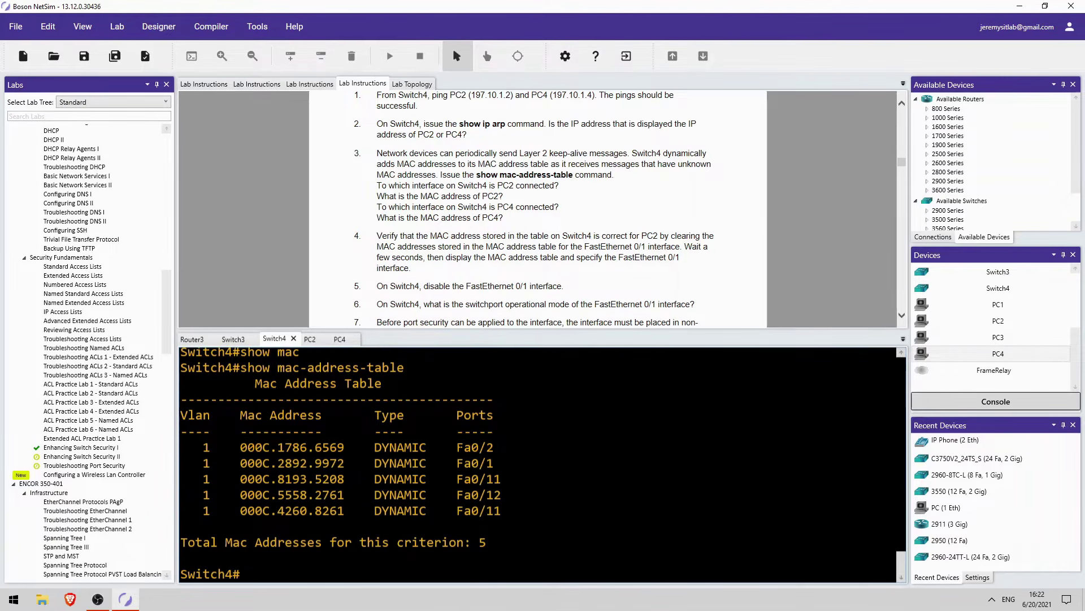
Clear Switch4's dynamic MAC address table entries for interface fastEthernet 0/1, checking the available command options along the way.
scroll(434, 203, down, 2)
scroll(434, 204, down, 1)
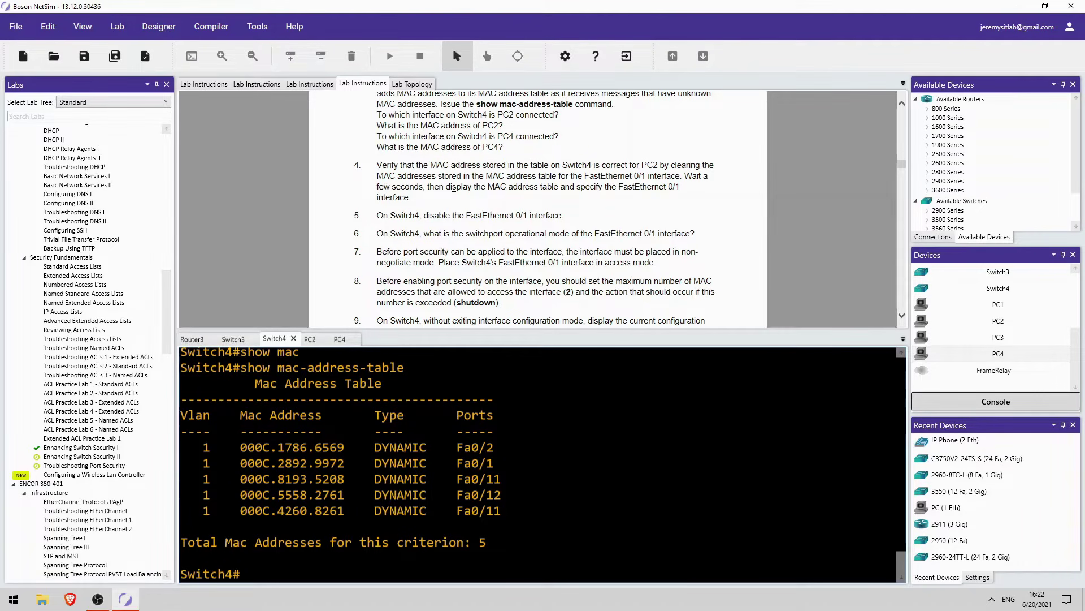
key(Return)
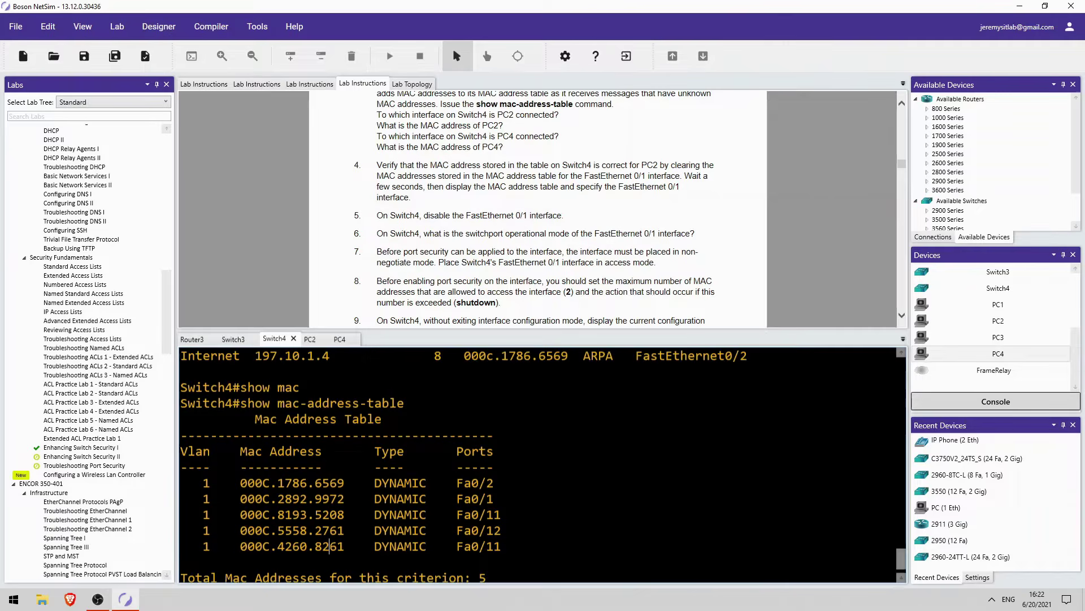
key(Return)
key(Return)
text(clear mac)
key(Tab)
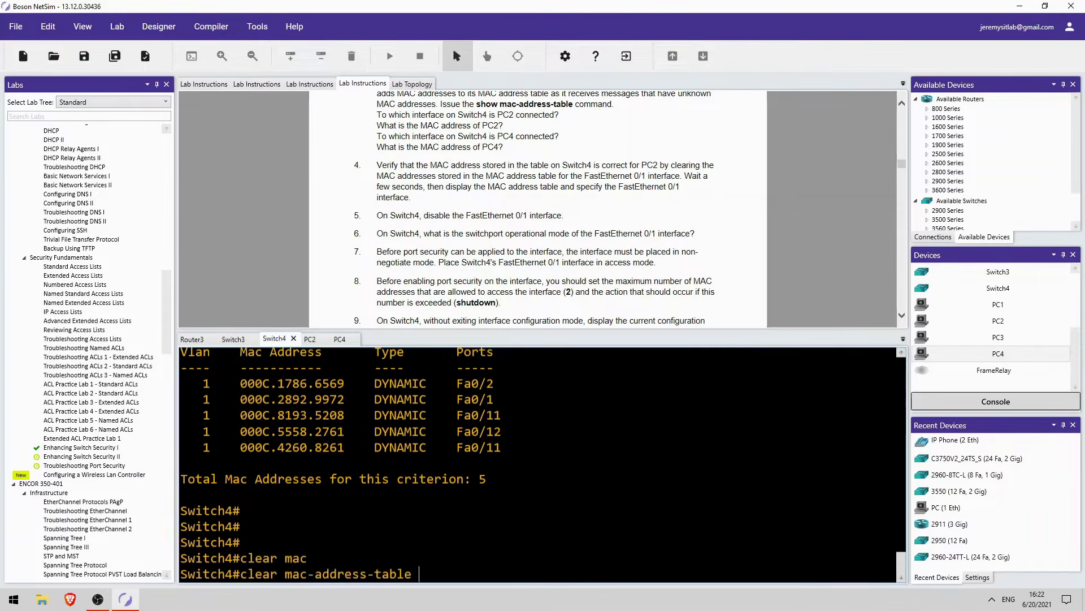
text(?dyn)
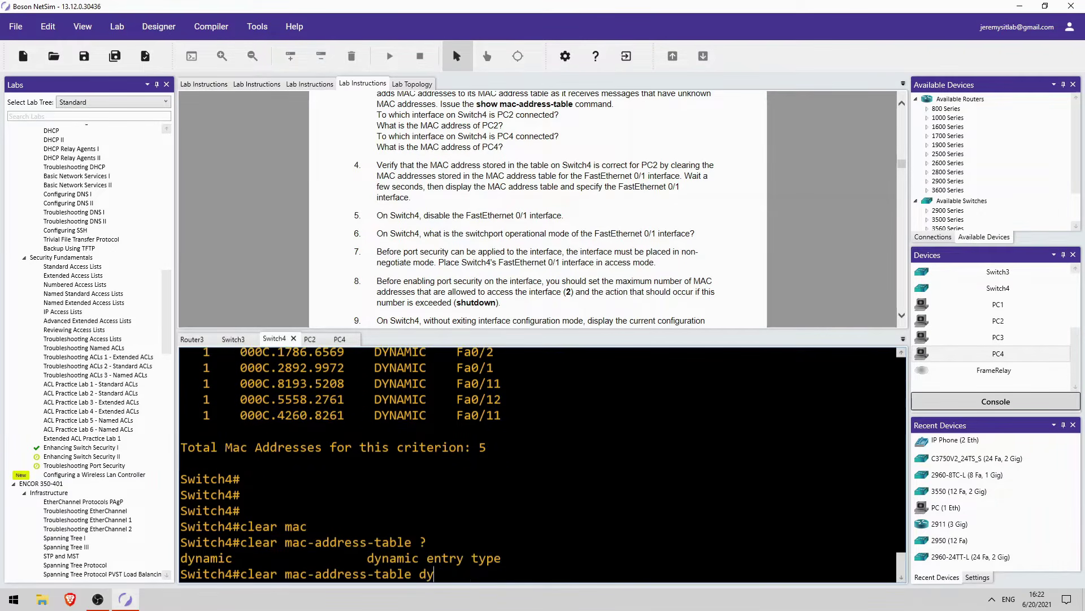
key(Tab)
text(?in)
text(t)
key(Tab)
text(?)
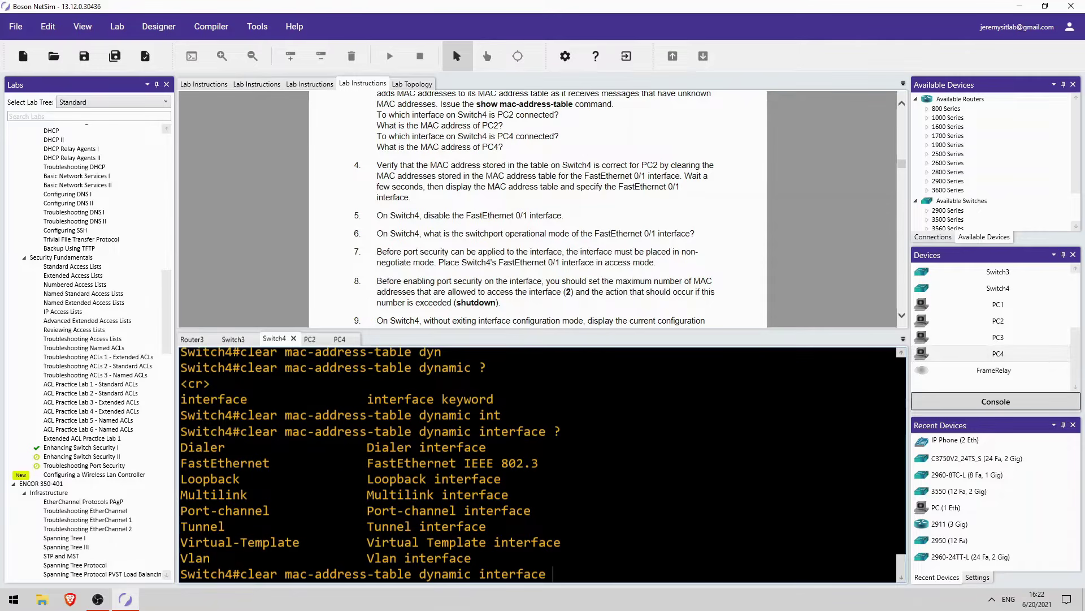
text(f)
key(Tab)
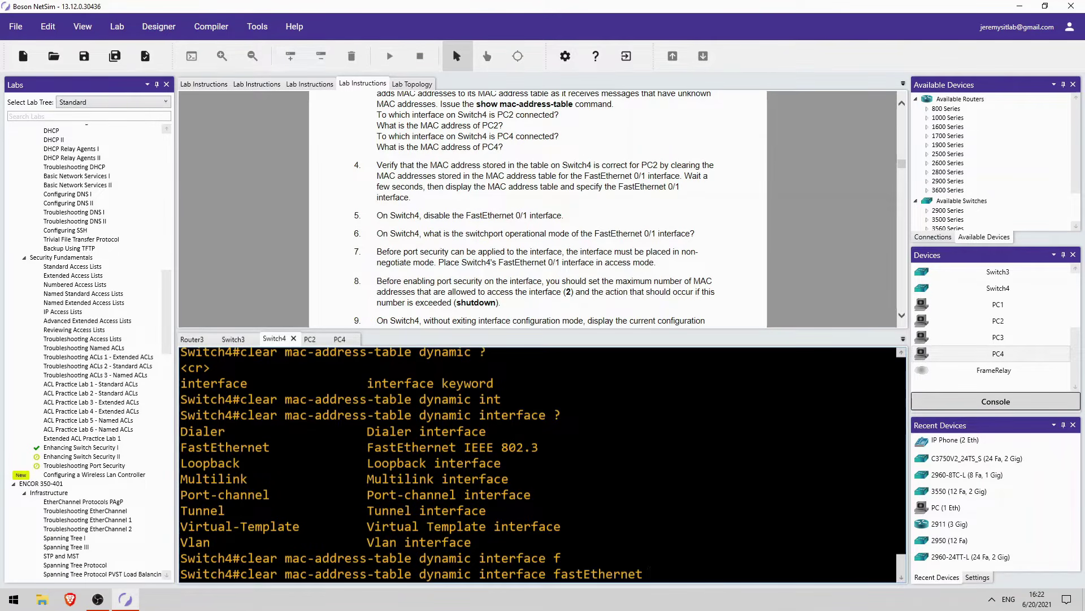
text(0/1)
key(Return)
Display Switch4's MAC address table again and check PC2's MAC address entry on port Fa0/1.
key(Up)
key(Up)
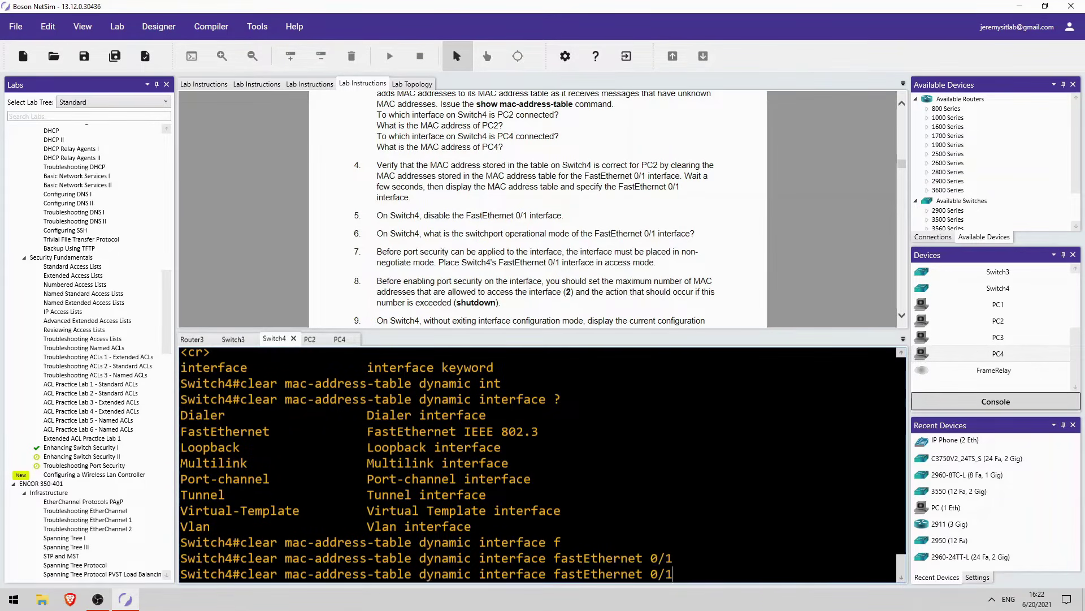
key(Return)
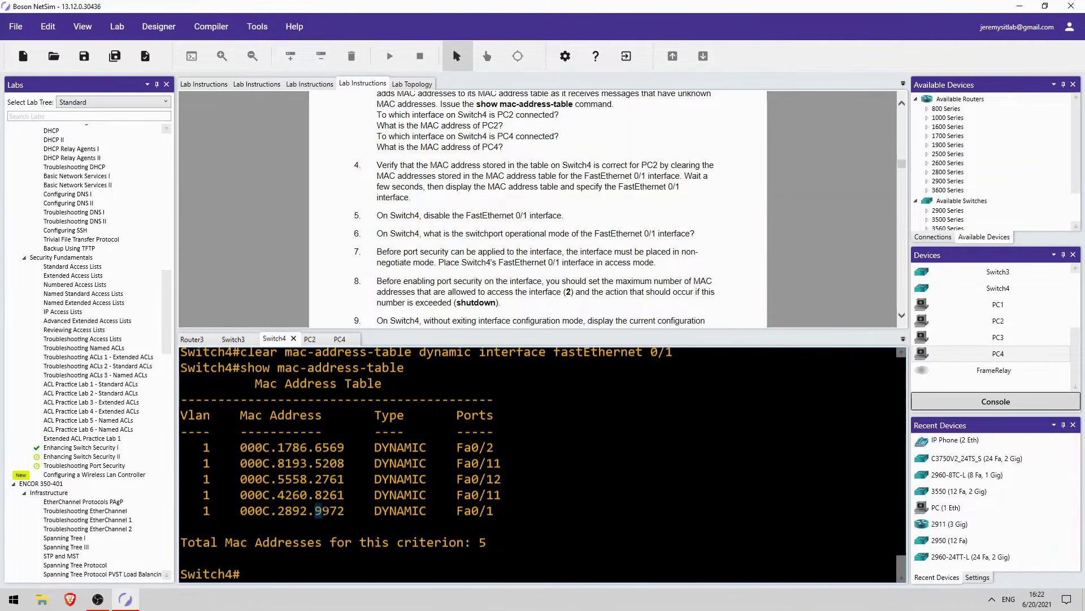
drag(315, 510, 344, 510)
click(489, 510)
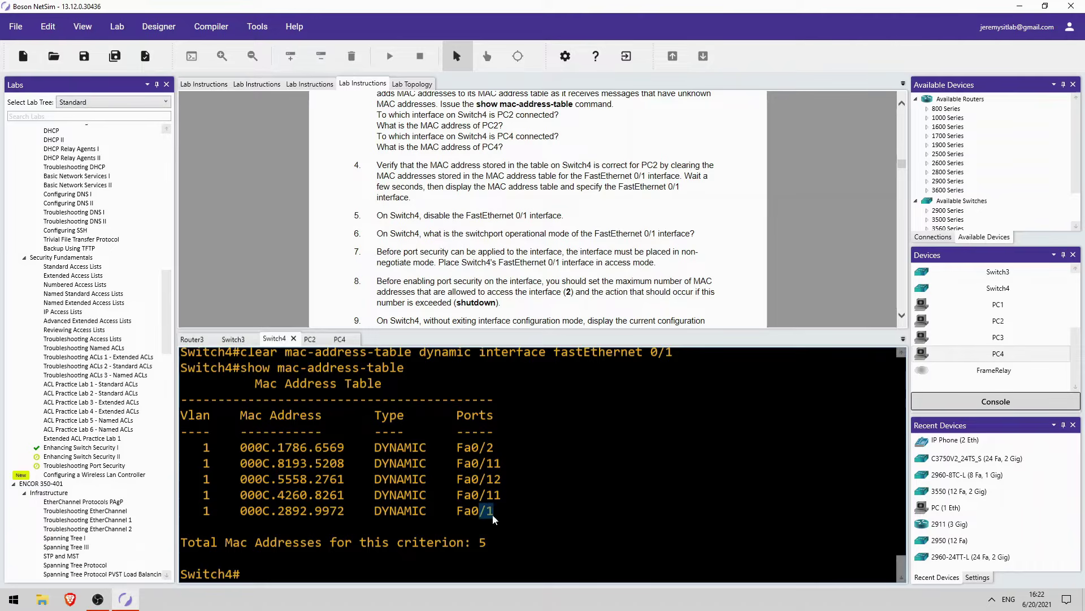
drag(367, 415, 374, 430)
click(494, 463)
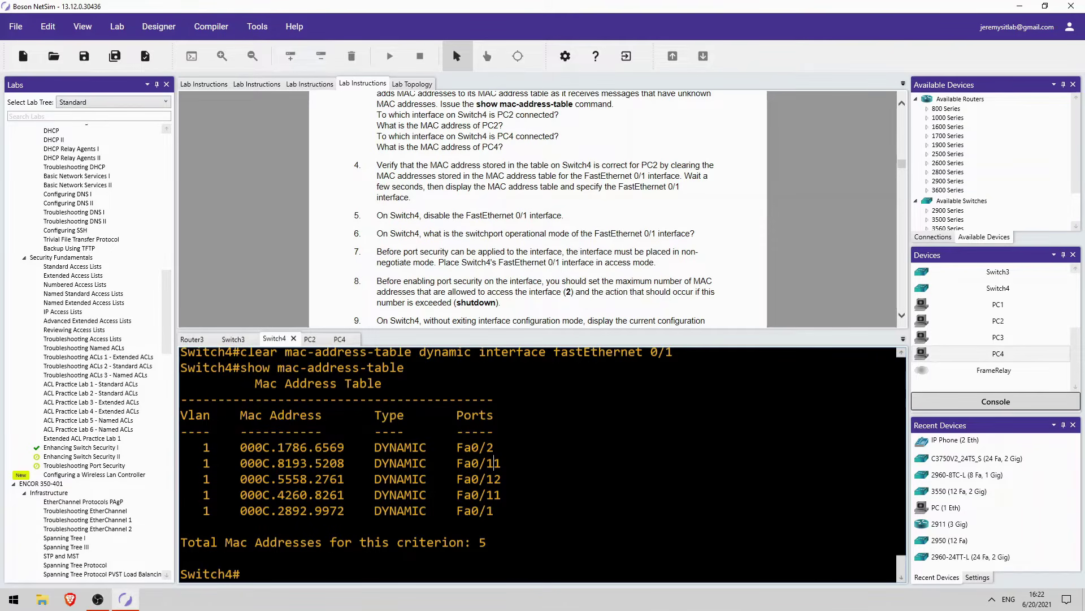
scroll(547, 270, up, 3)
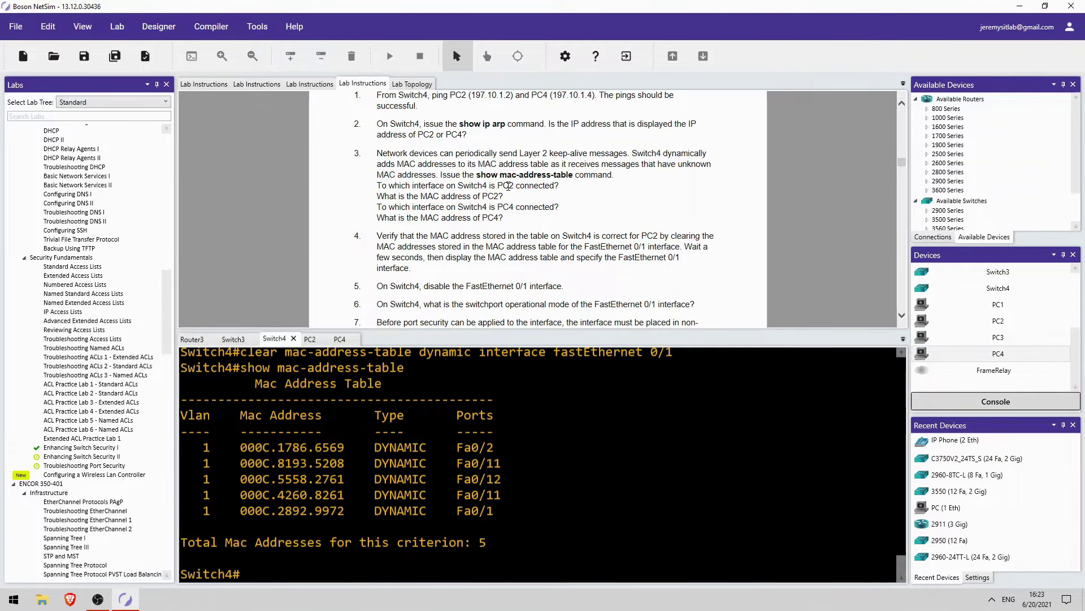
scroll(455, 203, down, 3)
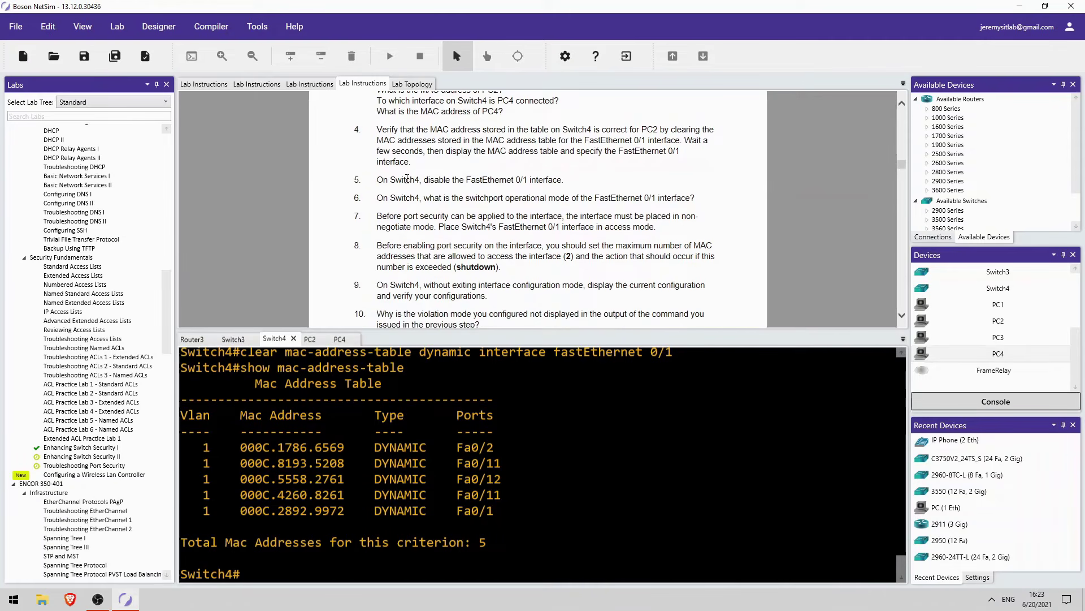
Enter global configuration mode on Switch4 and shut down interface f0/1.
key(Return)
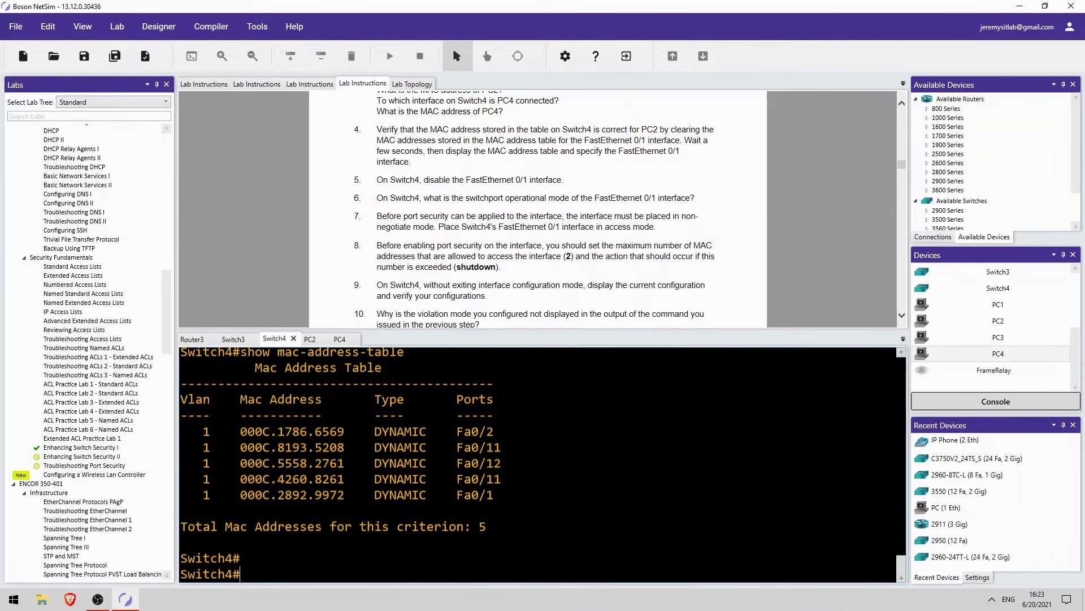
text(cofn)
key(BackSpace)
key(BackSpace)
key(BackSpace)
text(nf)
key(BackSpace)
key(BackSpace)
text(nf t)
key(Return)
text(int f0/1)
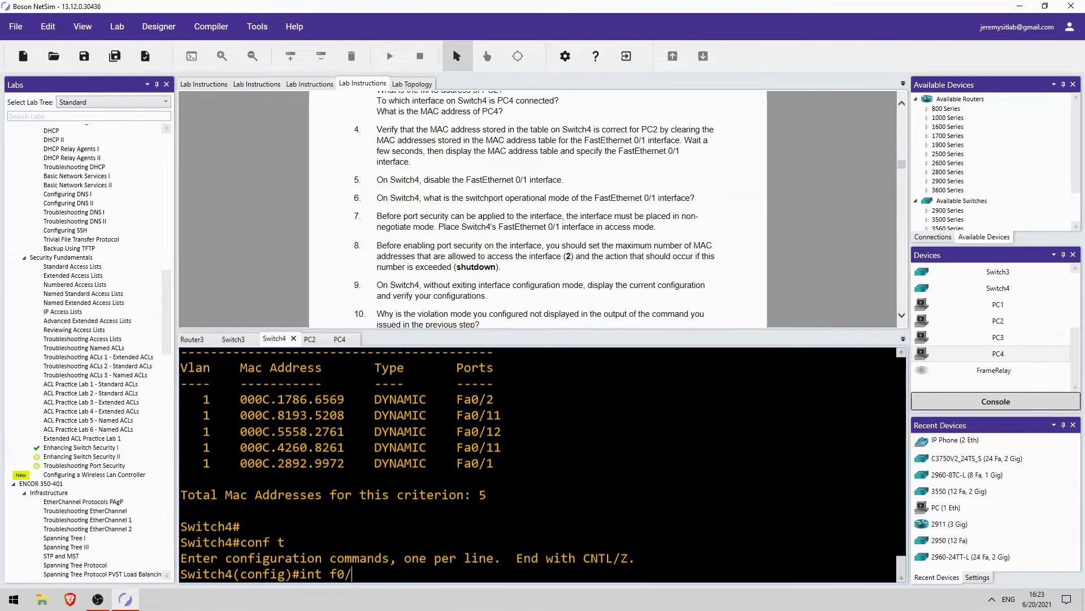
key(Return)
text(shut)
key(Return)
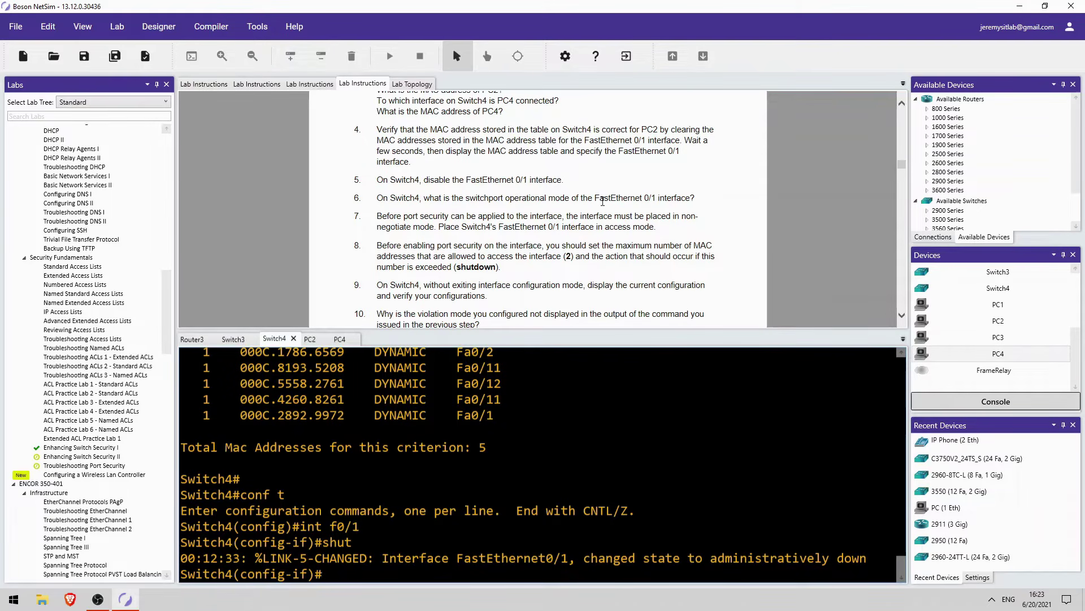
Run do show int f0/1 switchport on Switch4 and examine the port's administrative and operational modes.
text(do show int)
key(Tab)
text(f0/)
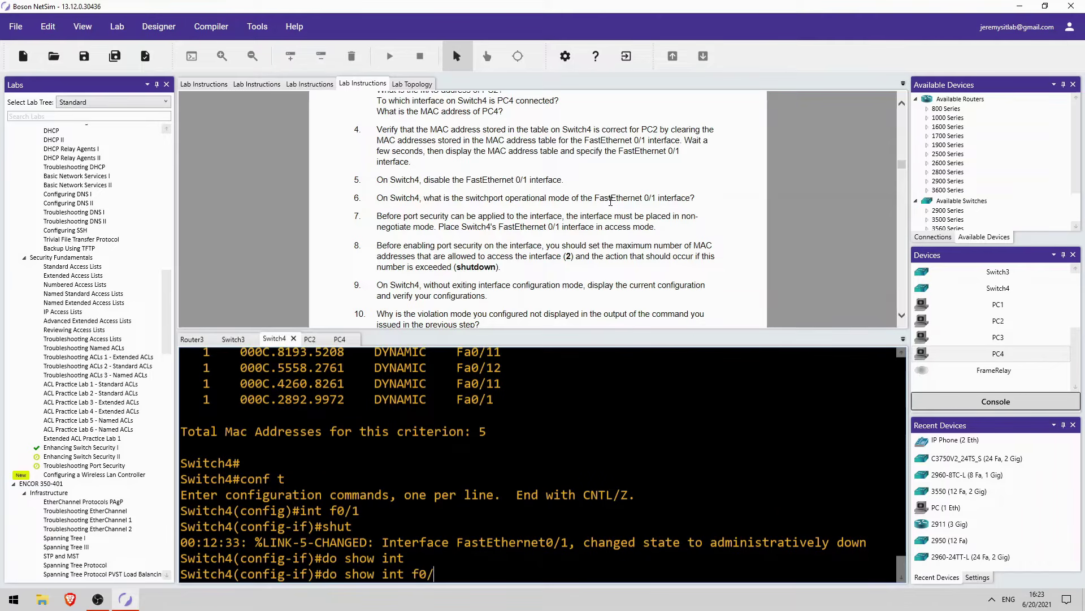
text(1 switchp)
key(Return)
scroll(537, 464, up, 2)
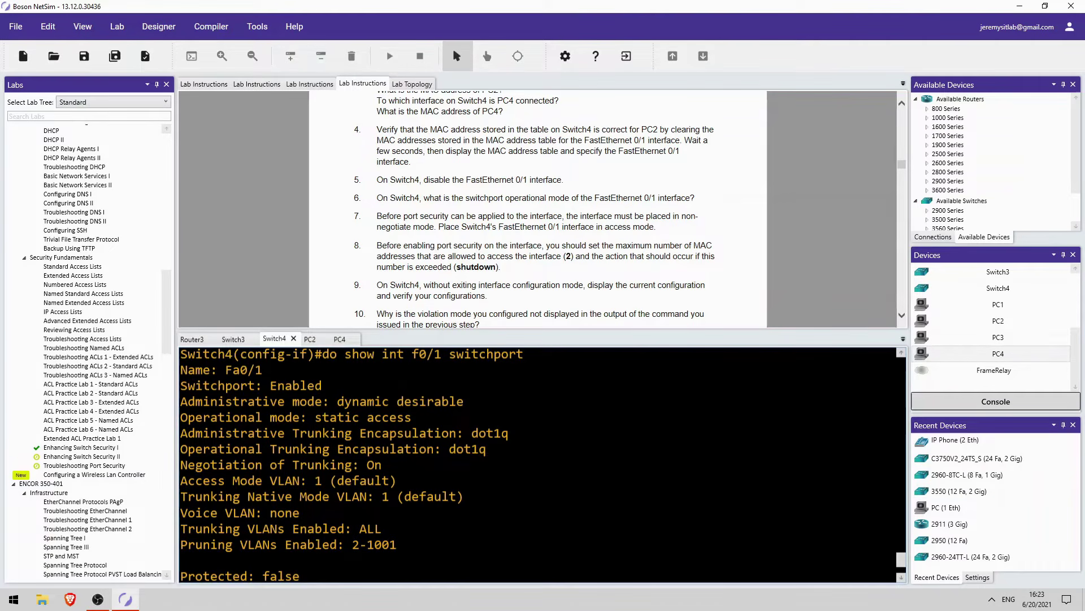
double_click(363, 401)
double_click(419, 402)
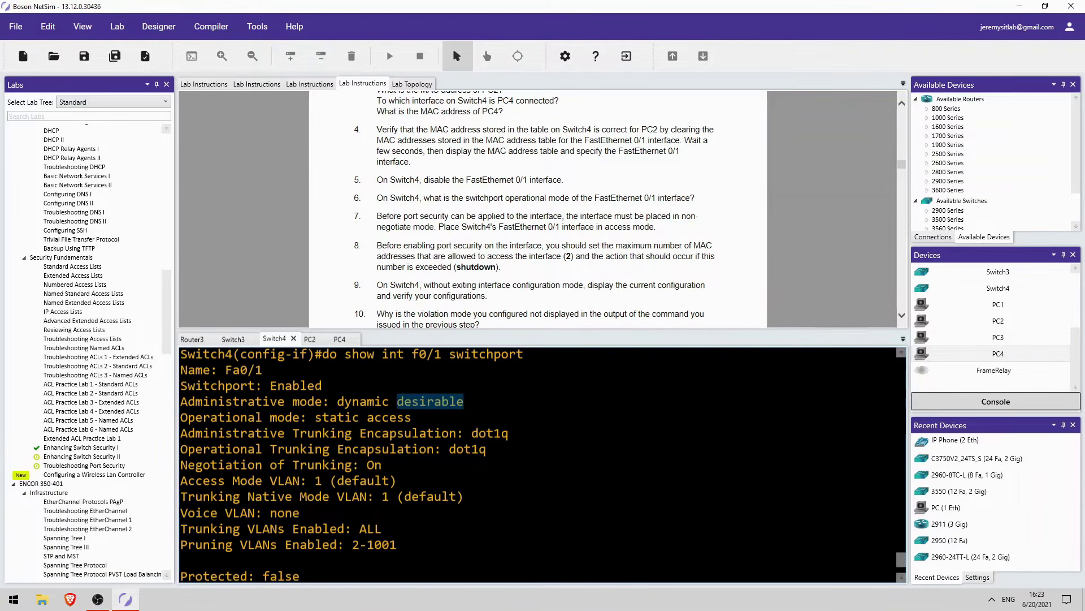
drag(322, 417, 412, 417)
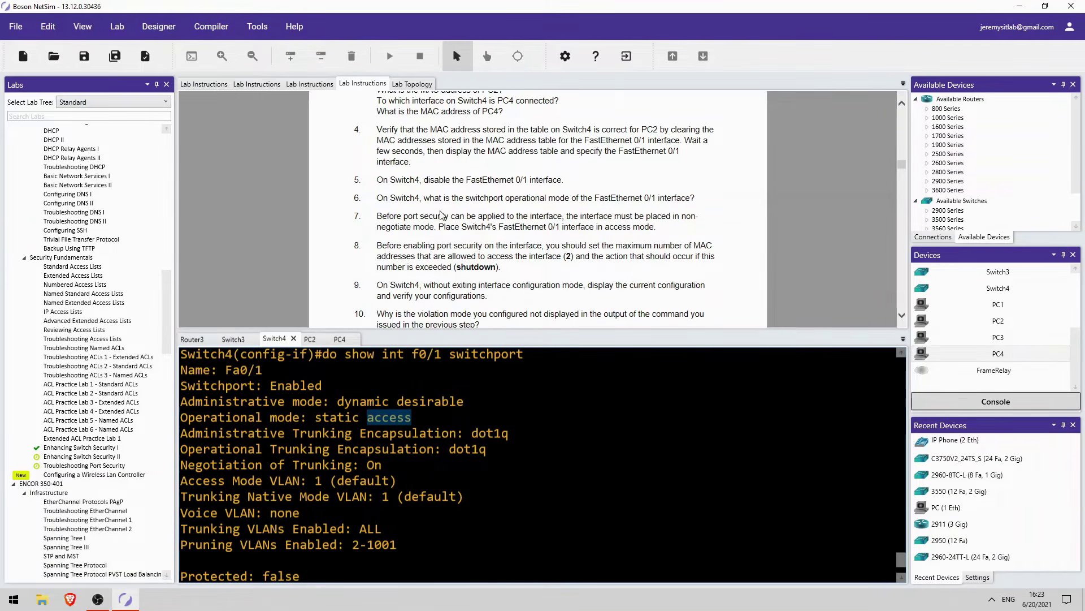
Place Switch4's FastEthernet 0/1 interface in static access mode with switchport mode access.
scroll(443, 216, down, 1)
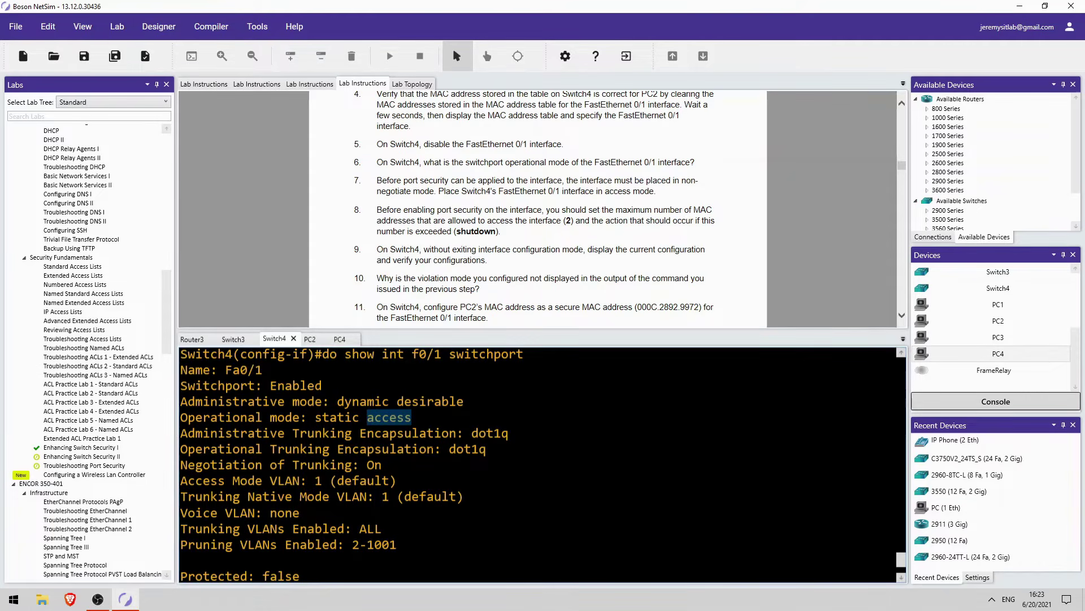
key(Return)
key(Return)
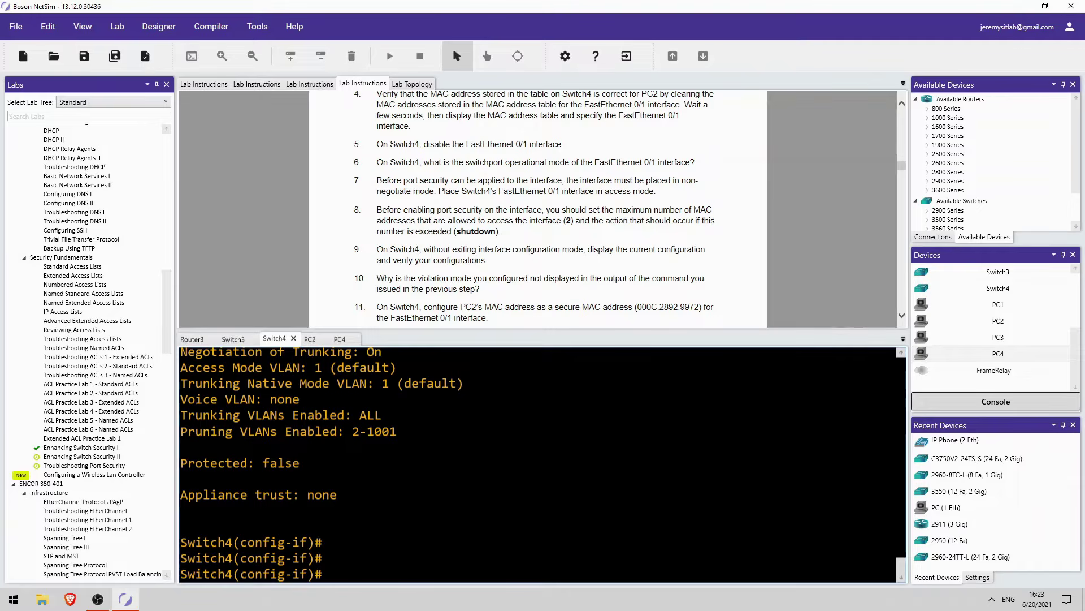
text(swi)
key(Tab)
text(mode access)
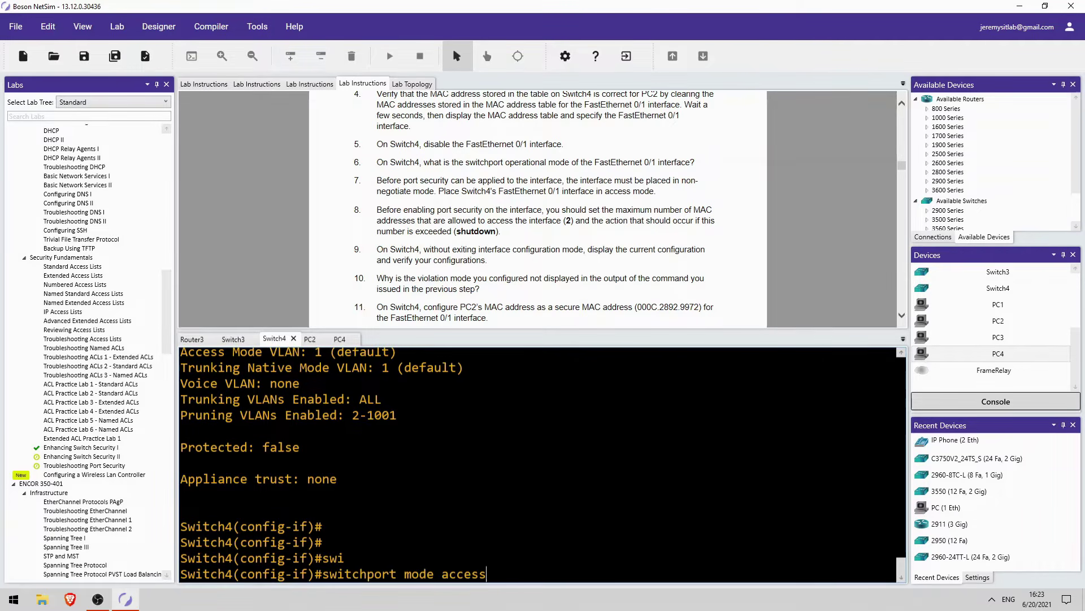
key(Return)
Recheck f0/1's switchport modes and trunking negotiation setting after the access mode change.
text(do show int f0/1 switchport)
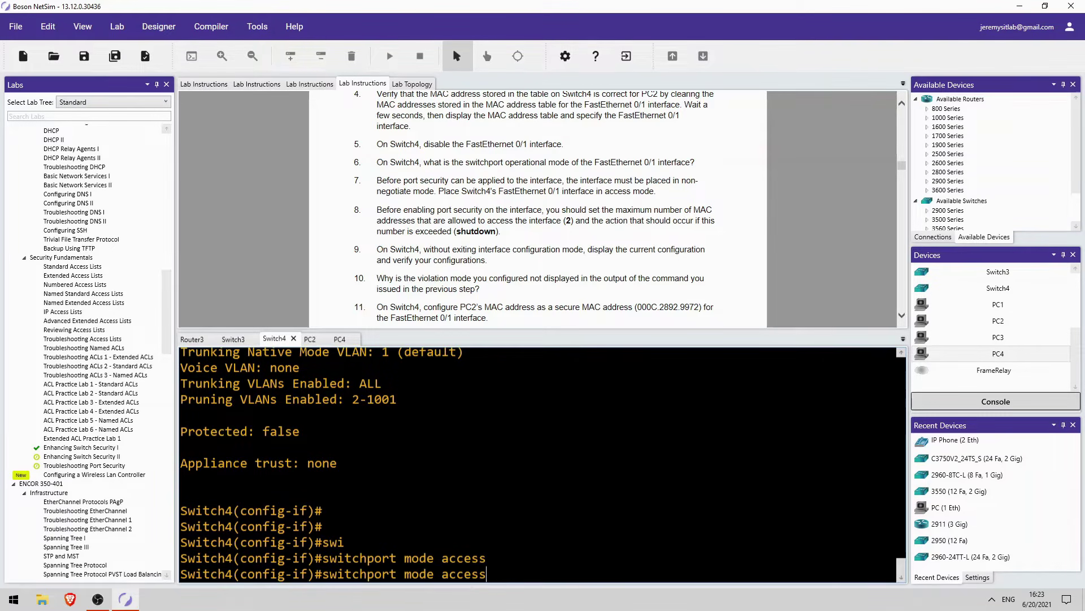
key(Return)
scroll(542, 465, up, 1)
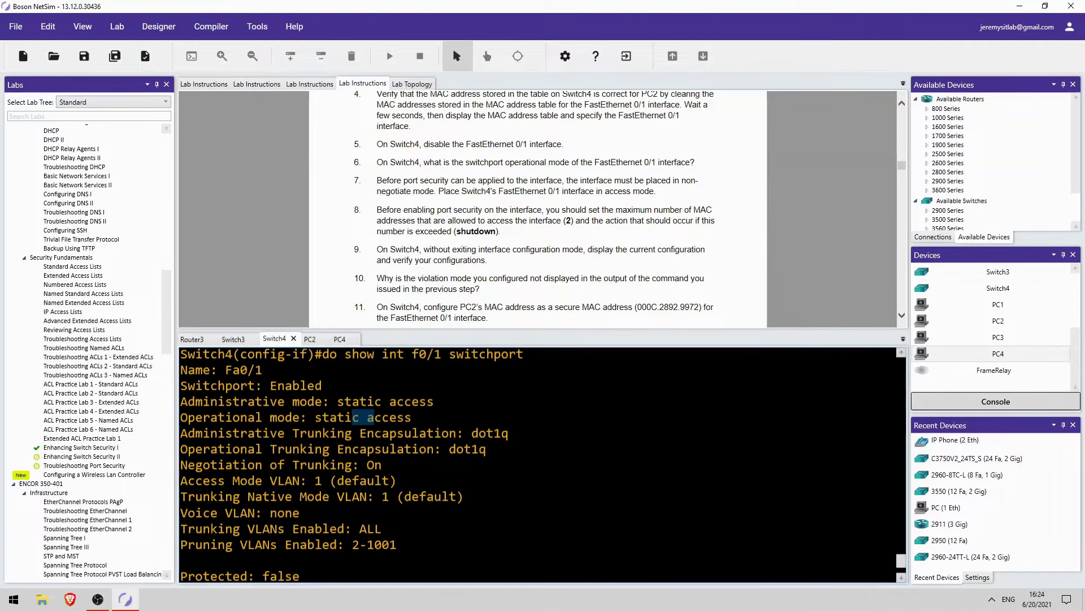
scroll(363, 403, down, 3)
scroll(543, 464, up, 1)
scroll(542, 464, down, 1)
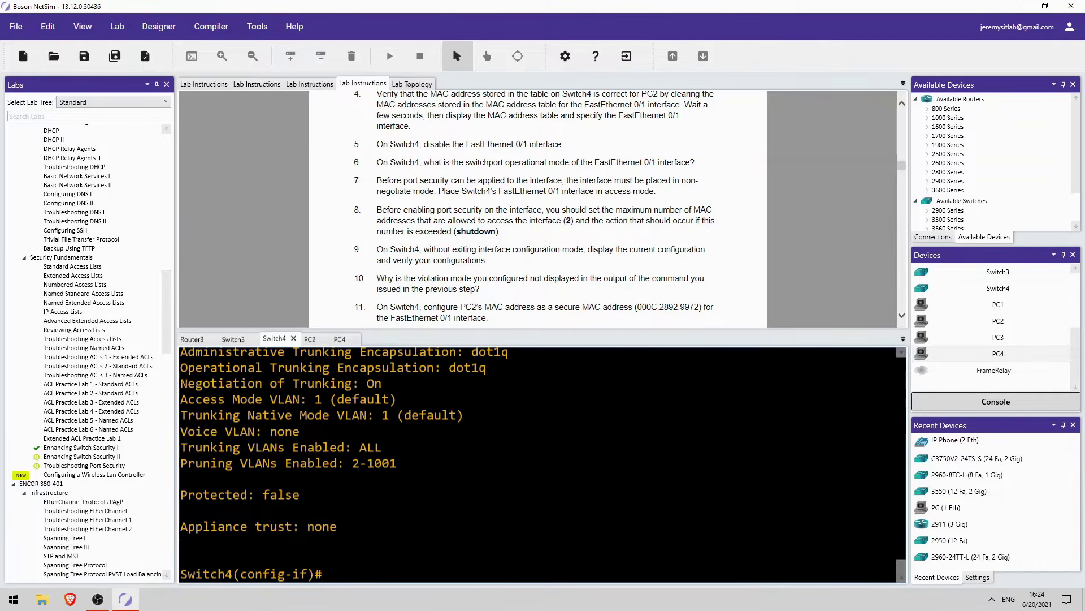
Turn off trunking negotiation on Switch4's FastEthernet 0/1 interface with switchport nonegotiate.
text(sw)
key(Tab)
text(noneg)
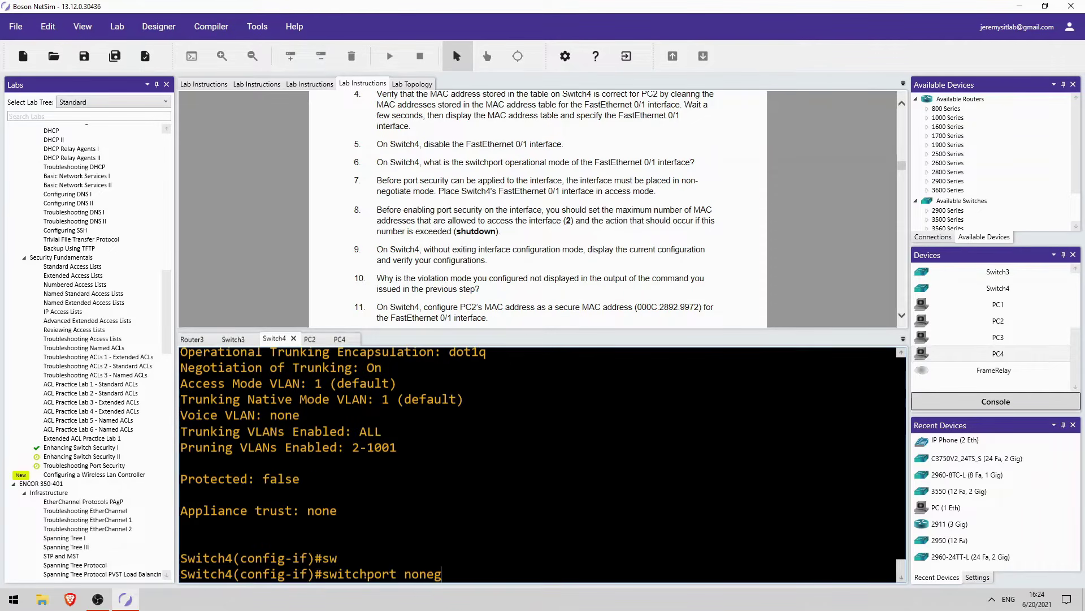
key(Tab)
key(Return)
Run do show int f0/1 switchport again to verify the Negotiation of Trunking setting.
key(Up)
key(Up)
key(Up)
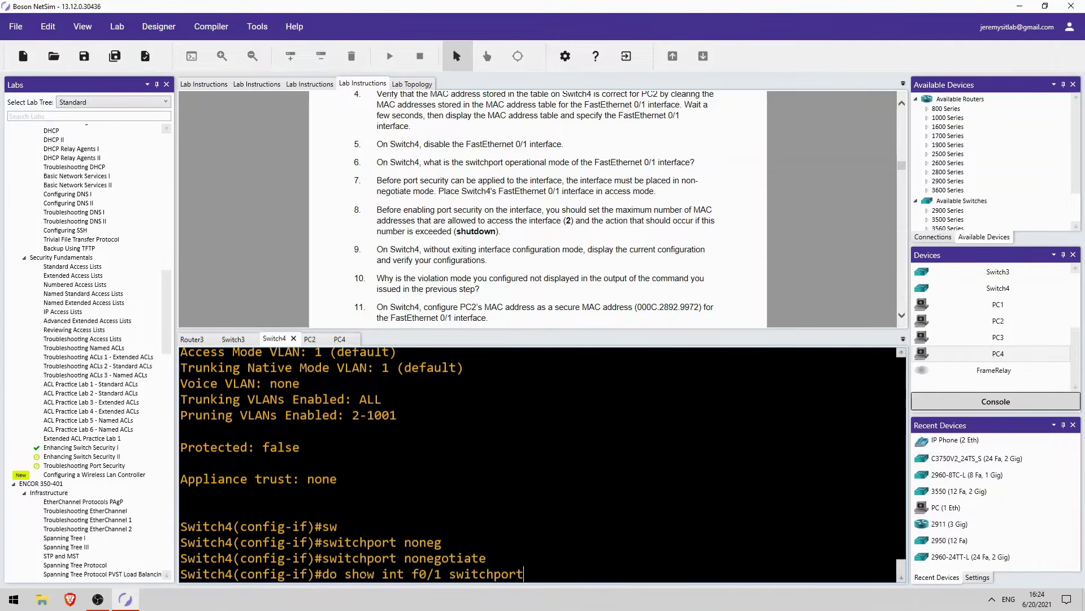
key(Up)
key(Return)
scroll(542, 464, up, 2)
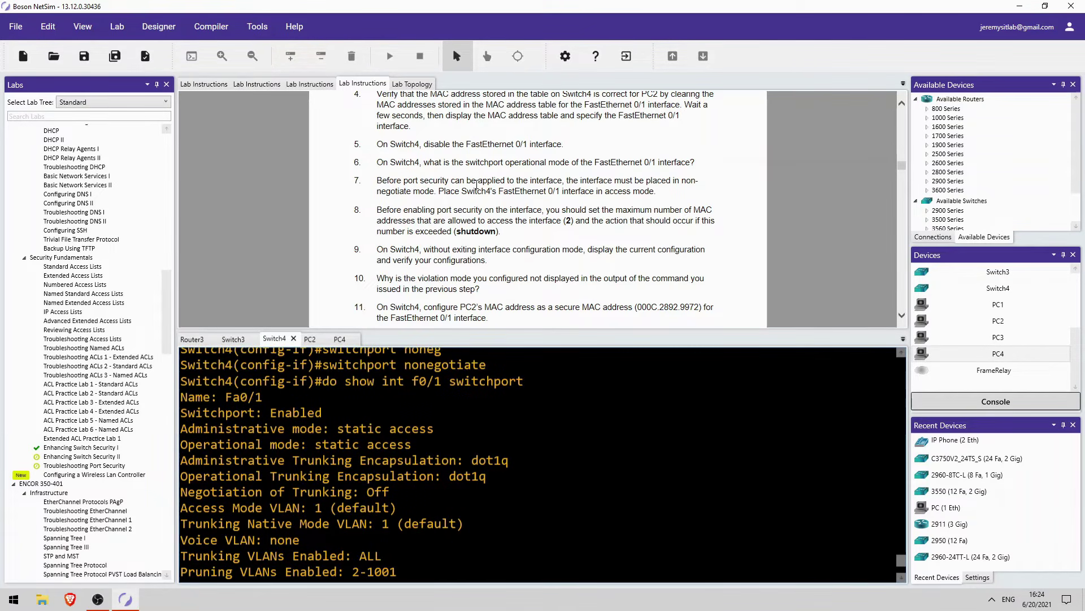
Review the lab's topology diagram and the instructions for the port security maximum and violation action.
scroll(479, 186, down, 1)
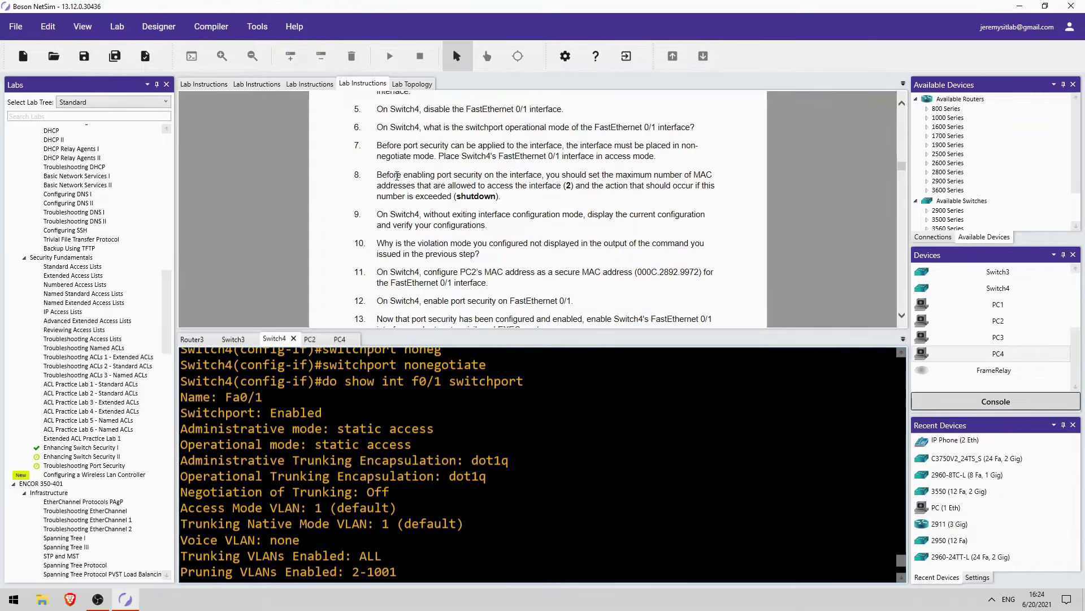
scroll(407, 168, down, 1)
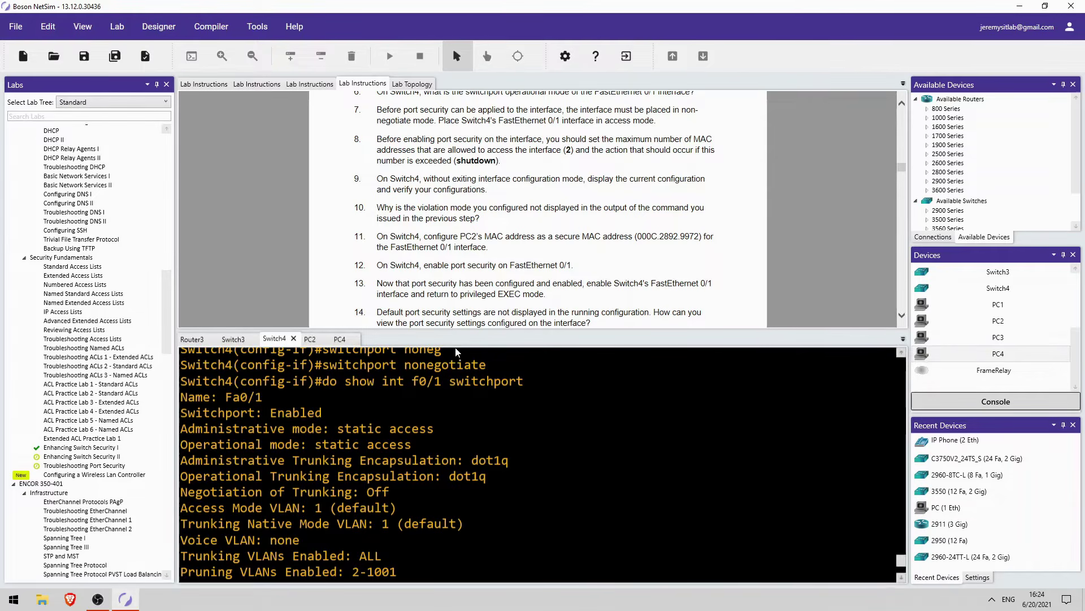
scroll(520, 167, up, 20)
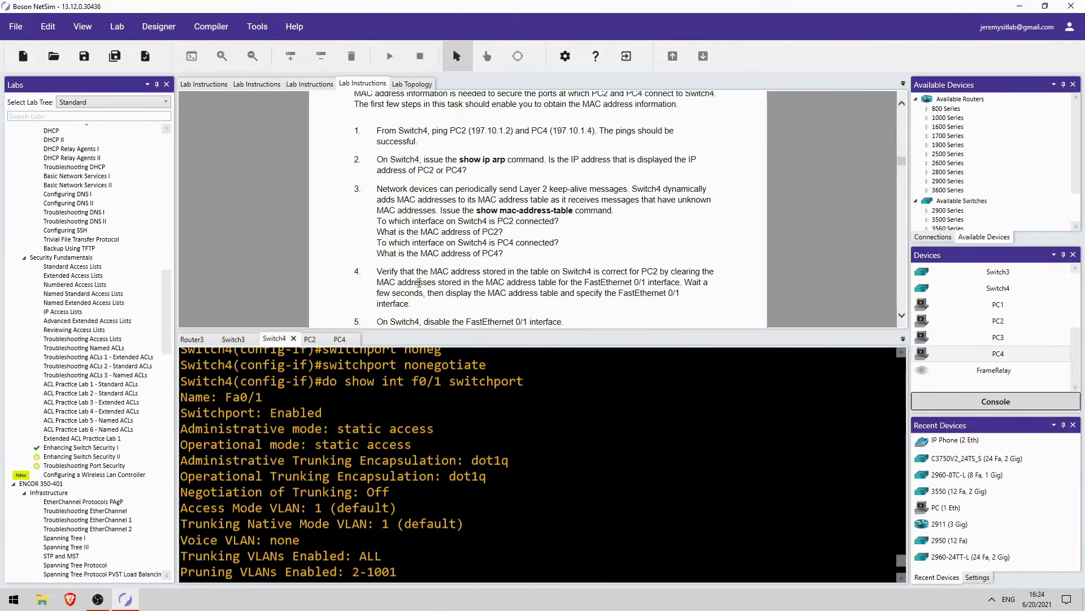
scroll(443, 255, up, 10)
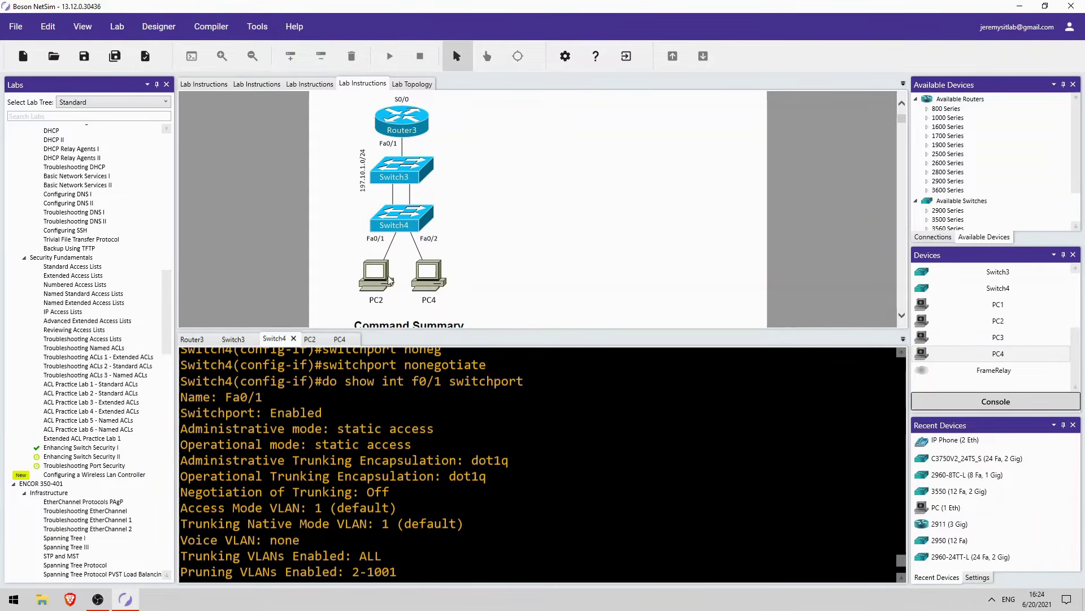
scroll(412, 252, down, 10)
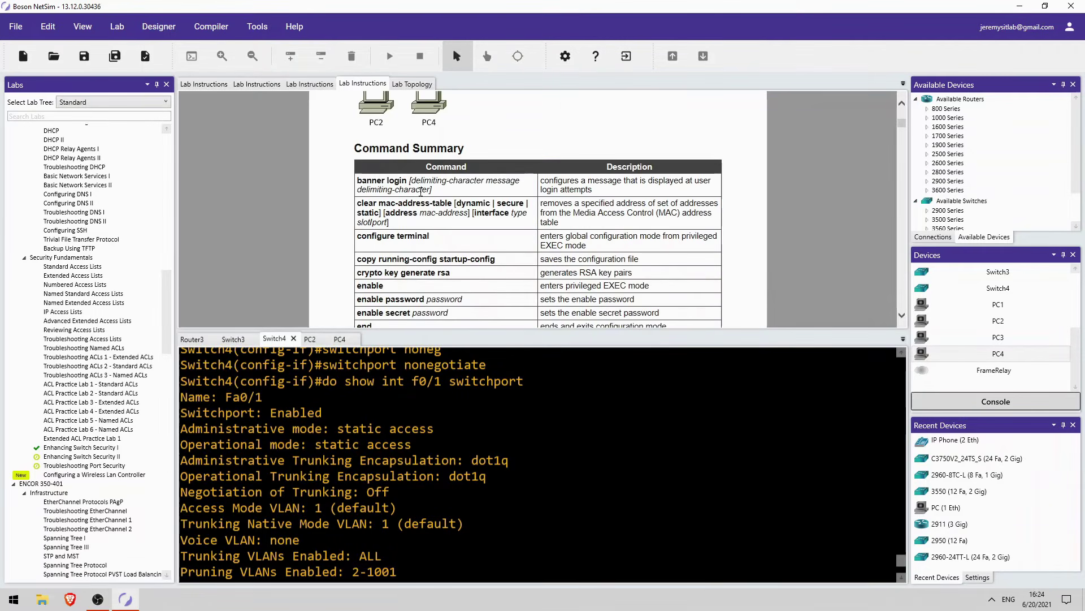
scroll(462, 203, down, 15)
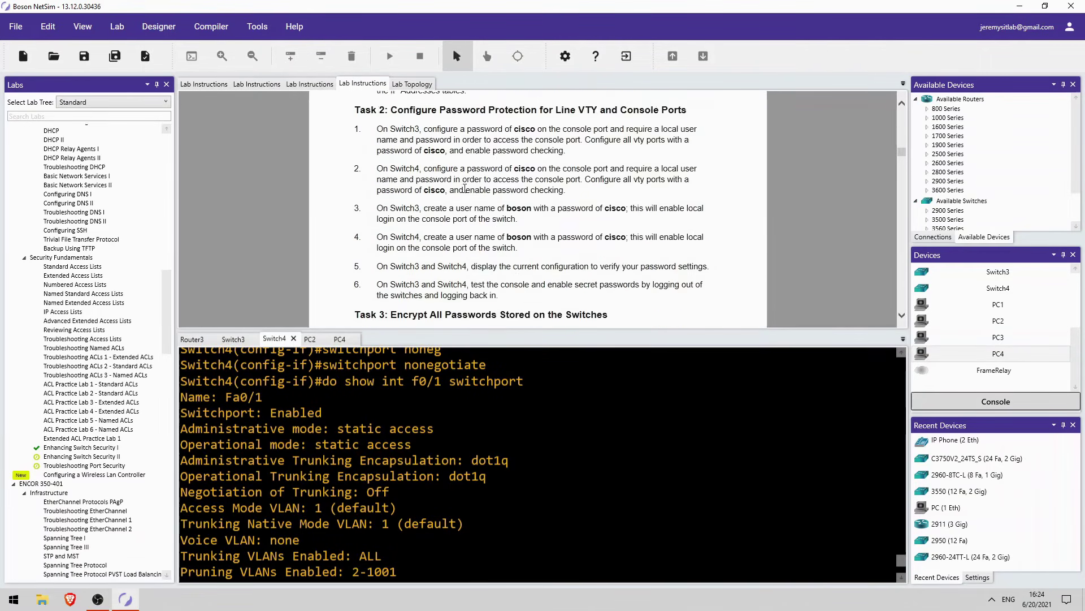
scroll(465, 187, down, 7)
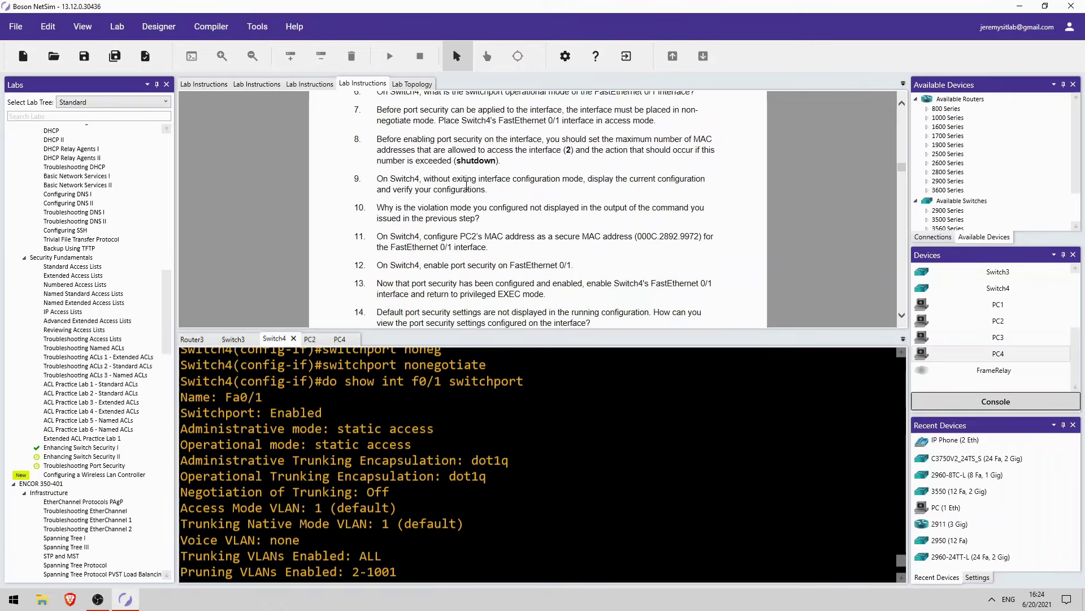
scroll(431, 176, up, 3)
scroll(431, 175, up, 1)
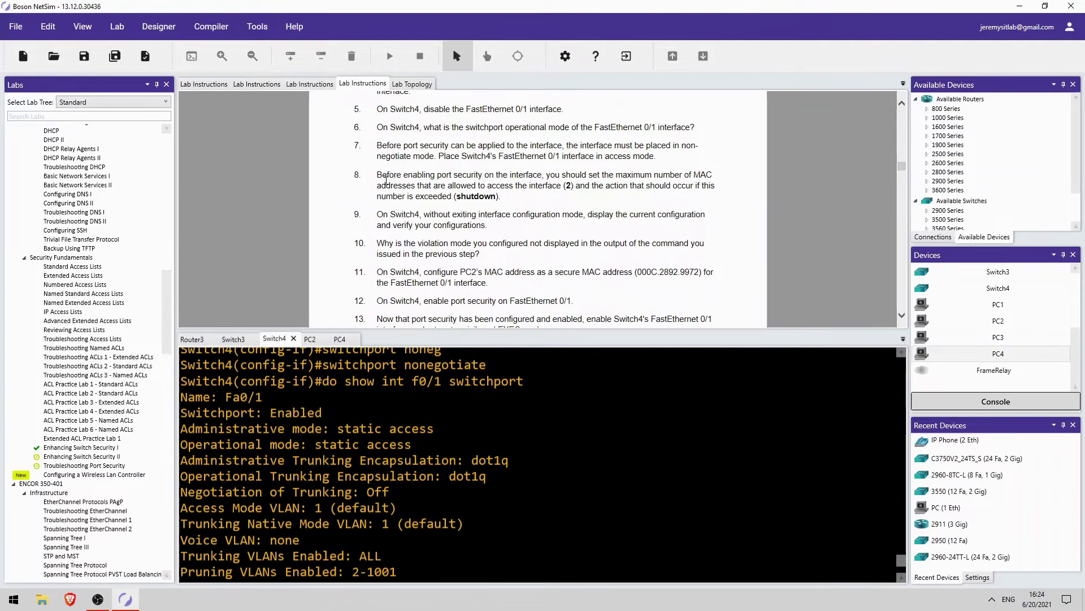
Set the port security maximum on Switch4's FastEthernet 0/1 to 2 MAC addresses, checking the allowed range first.
key(space)
key(Return)
key(Return)
text(sw)
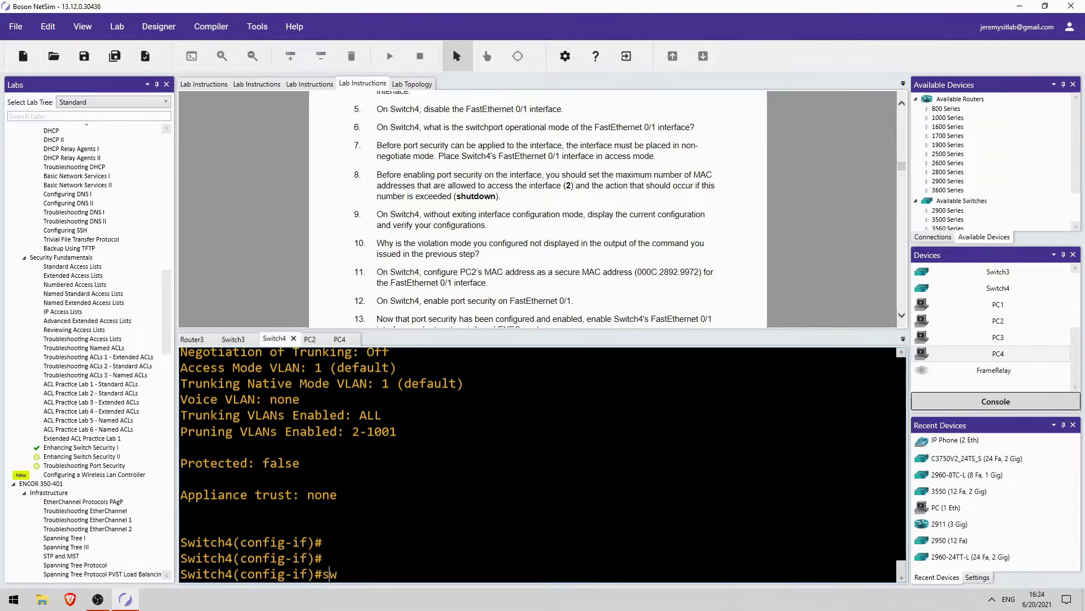
key(Tab)
text(port)
key(Tab)
text(max)
key(Tab)
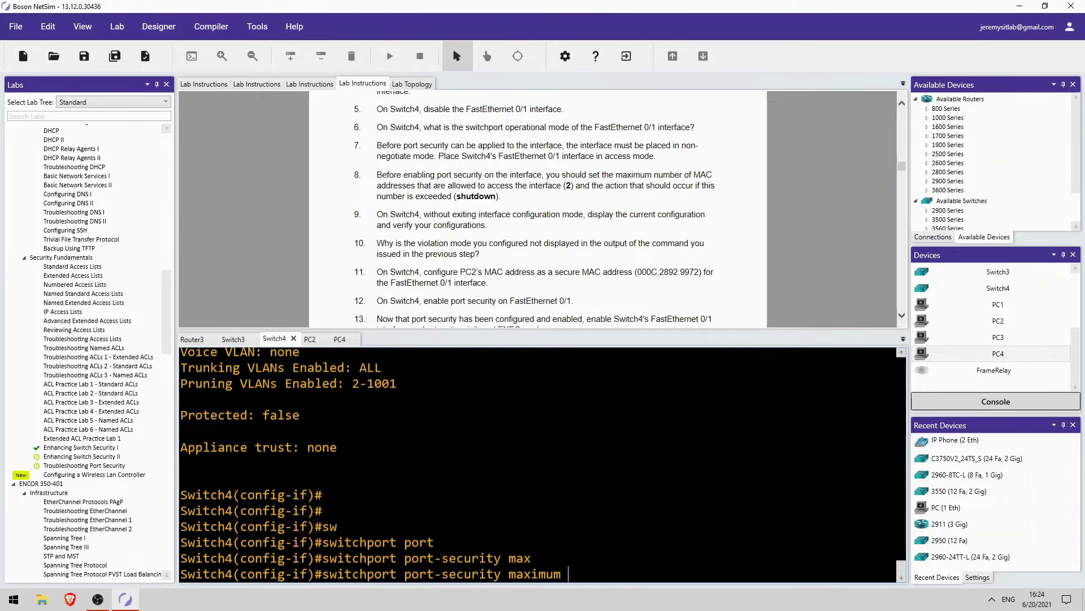
text(?)
text(2)
key(Return)
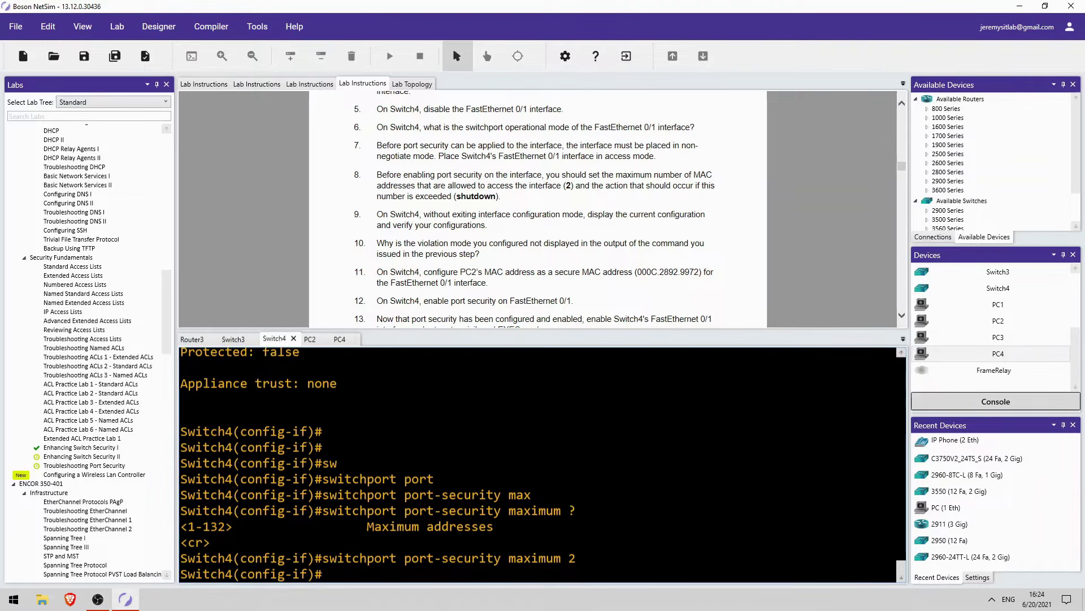
Set the port security violation action on Switch4's FastEthernet 0/1 to shutdown, listing the available violation modes first.
text(sw)
key(Tab)
text(port)
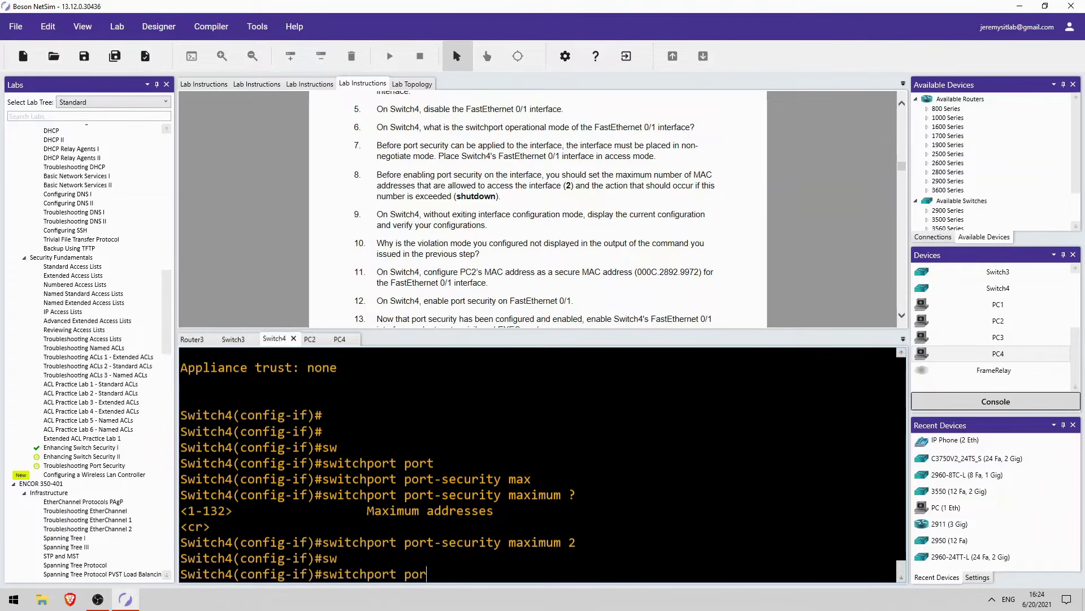
key(Tab)
text(vio)
key(Tab)
text(?)
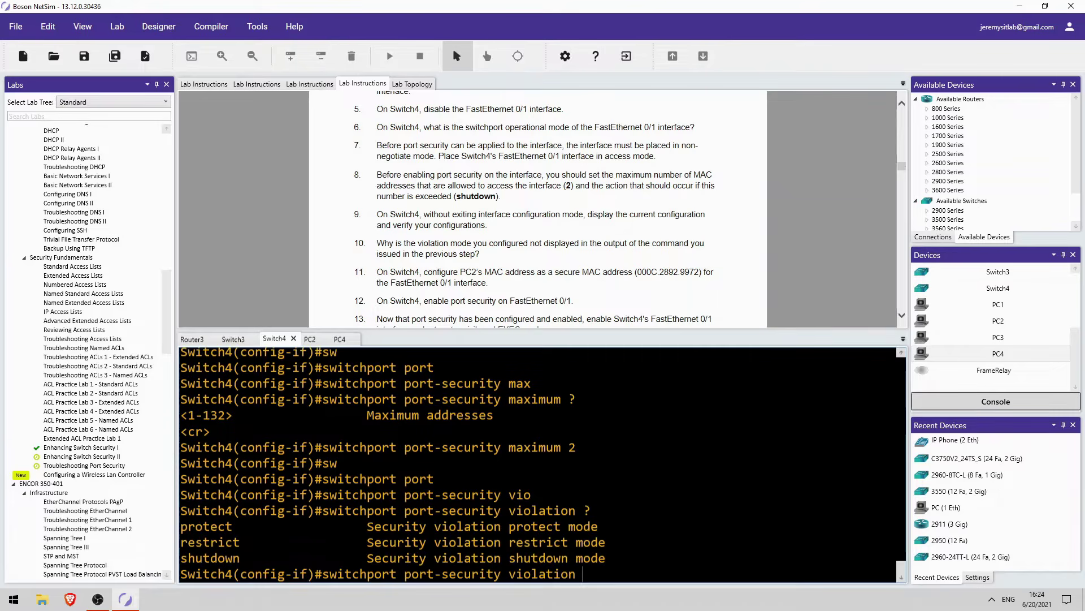
text(shutdown)
key(Return)
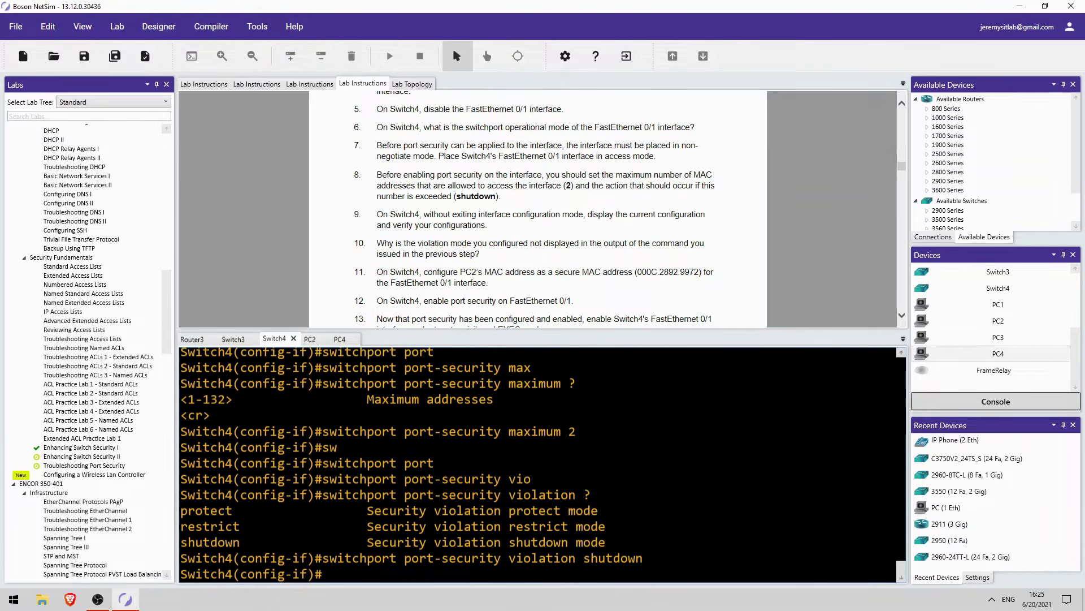
Display Switch4's running configuration with do sh run and examine the port security lines under FastEthernet0/1 through to the end.
scroll(400, 142, down, 2)
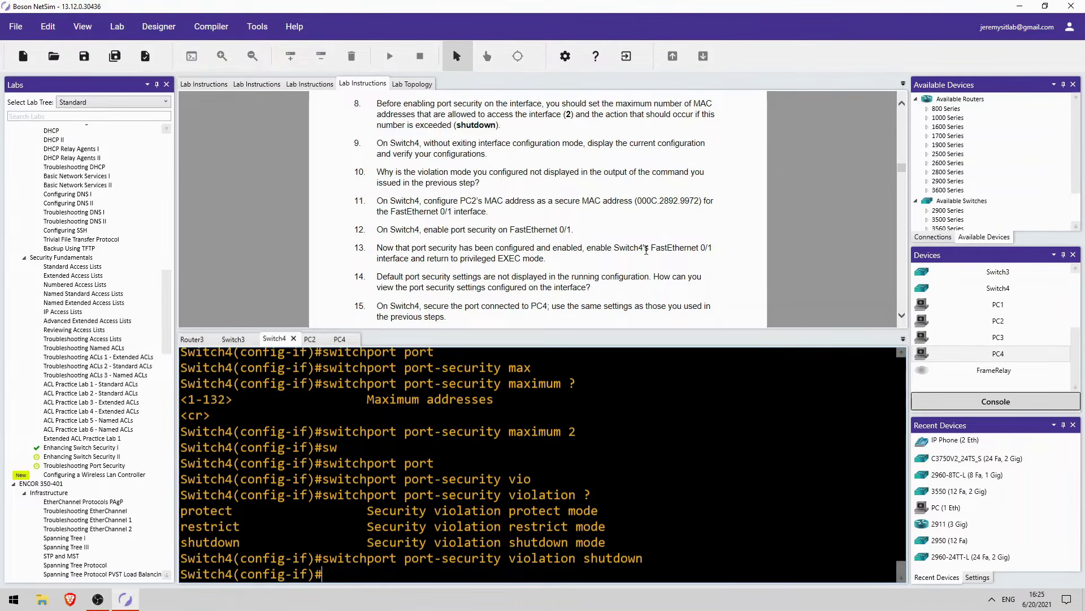
text(do sh run)
key(Return)
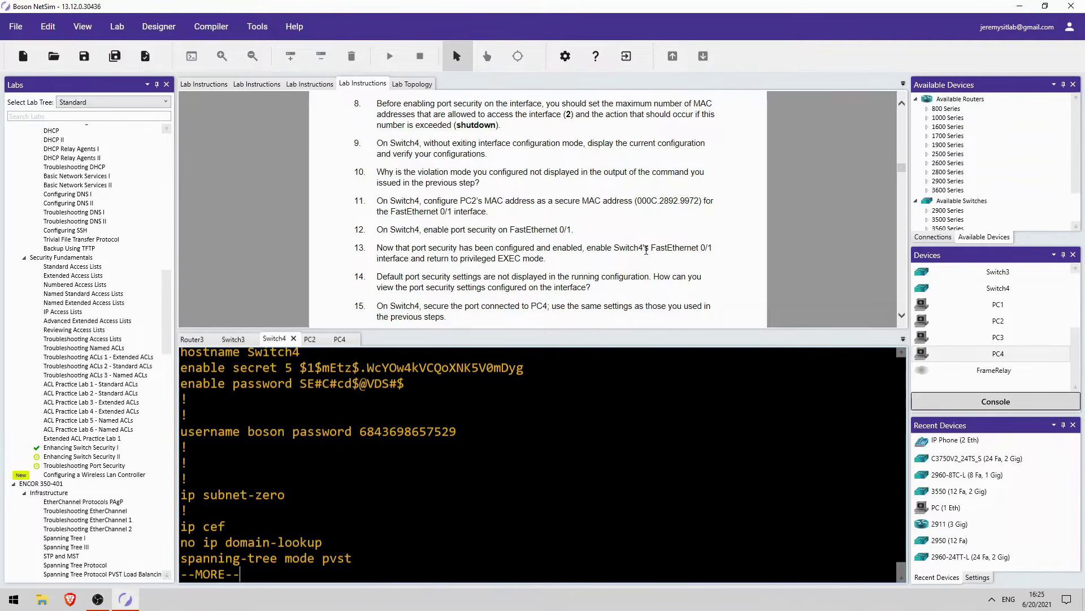
key(space)
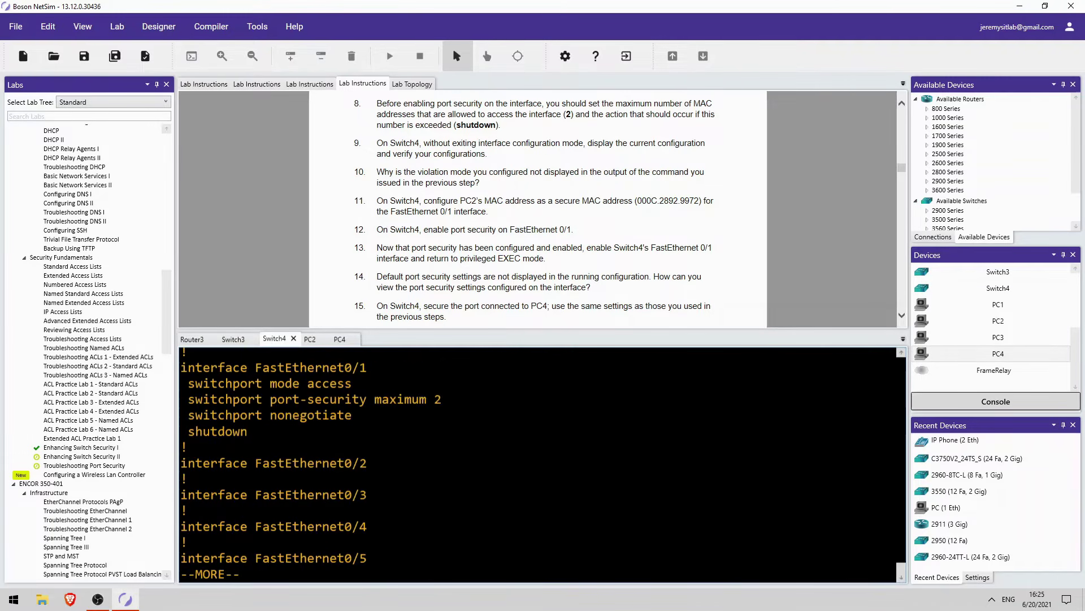
scroll(542, 463, up, 1)
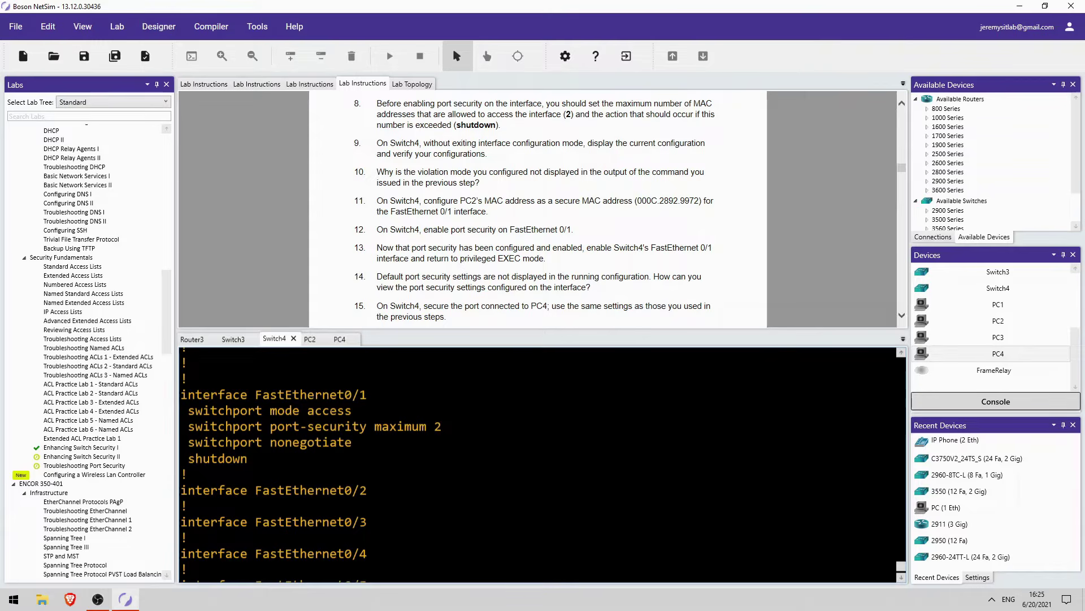
drag(277, 428, 442, 429)
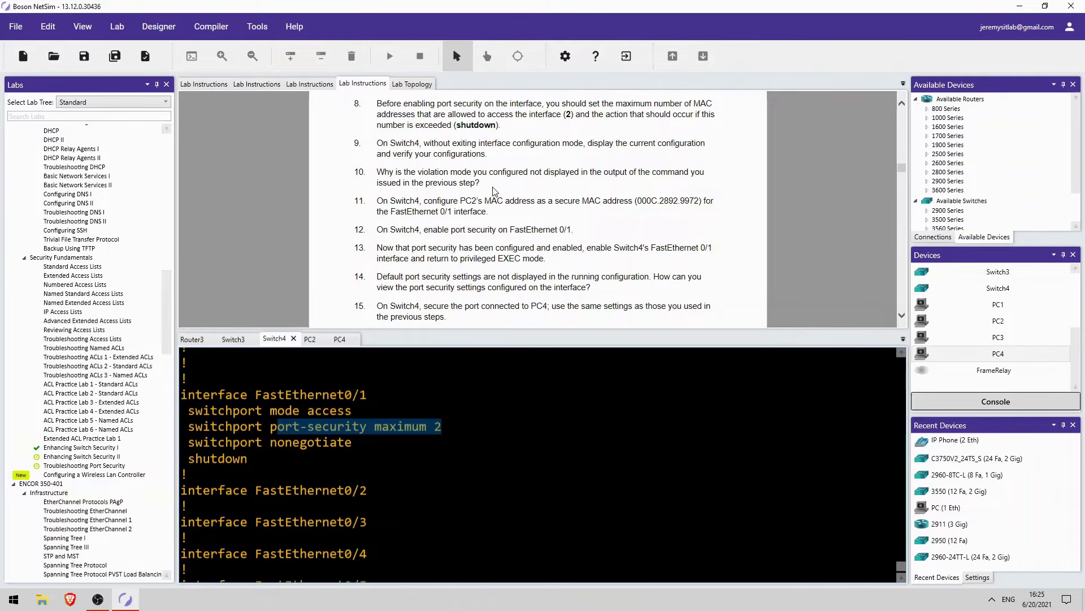
scroll(490, 191, down, 1)
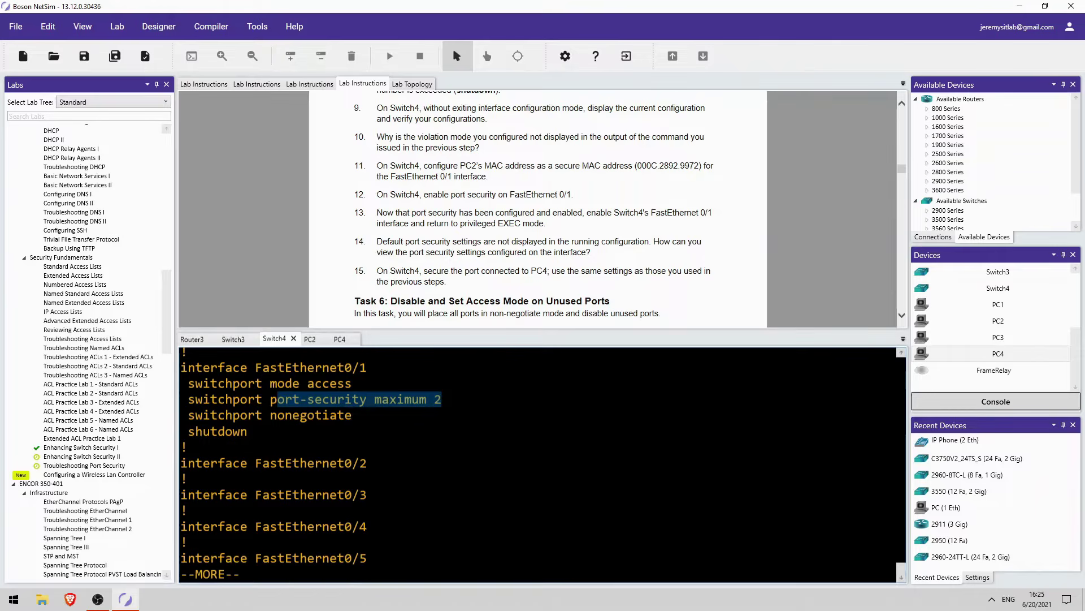
key(space)
key(space)
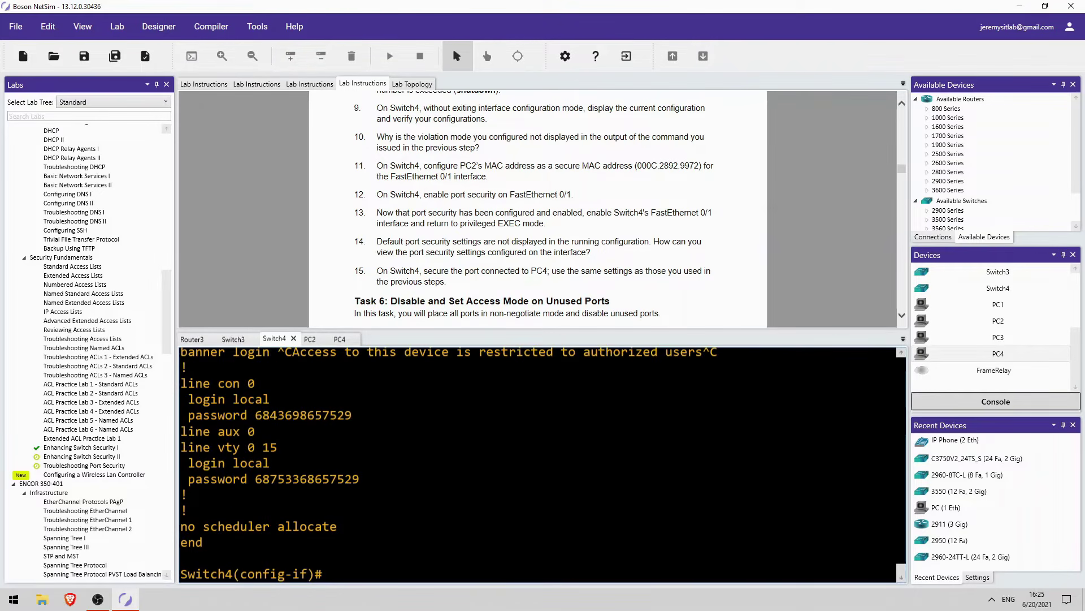
Configure PC2's MAC address 000C.2892.9972 as a secure address on FastEthernet 0/1, checking it against the earlier MAC address table output.
text(sw)
key(Tab)
text(port)
key(Tab)
text(mac)
key(Tab)
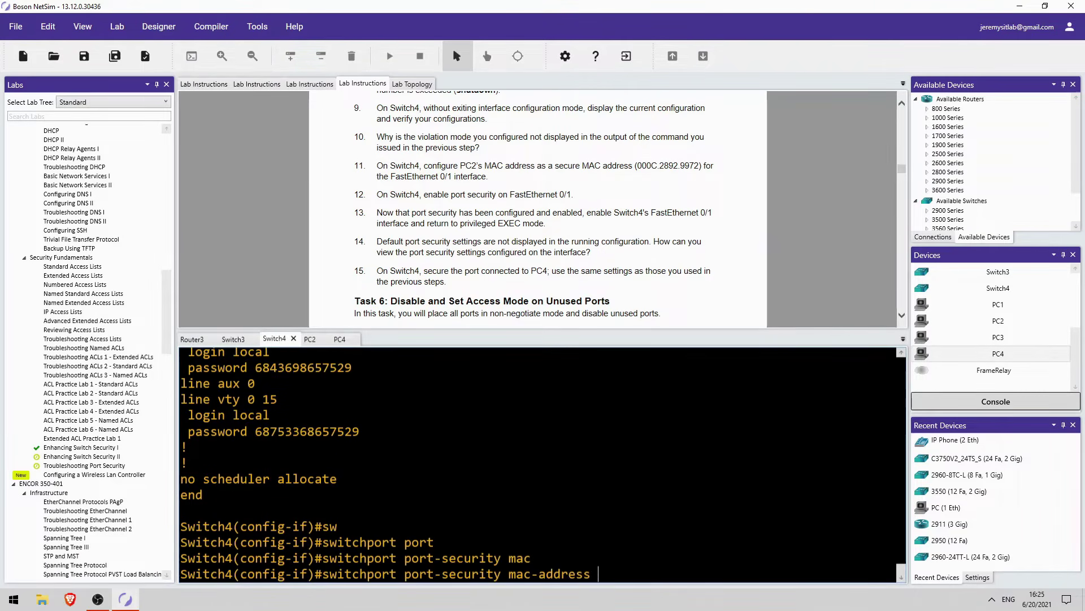
text(?)
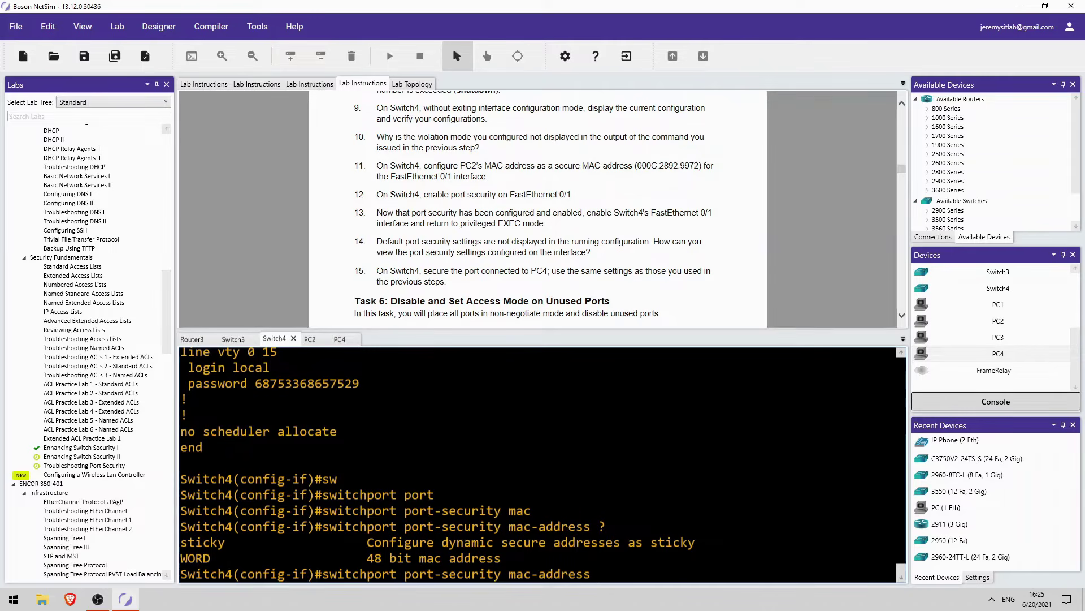
text(000C.2892.9972)
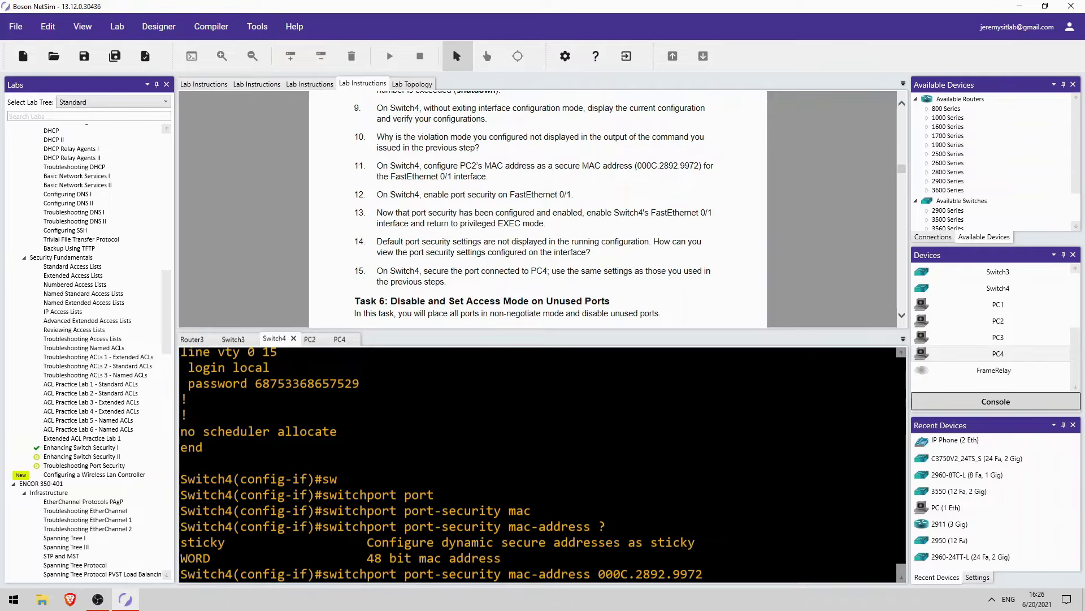
scroll(543, 464, up, 15)
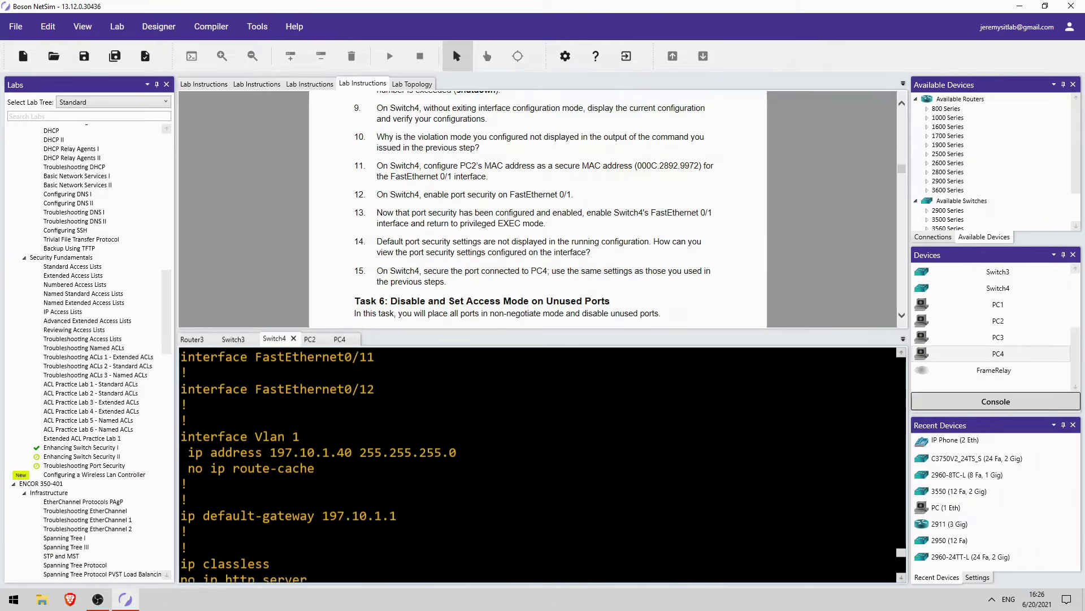
scroll(543, 464, up, 20)
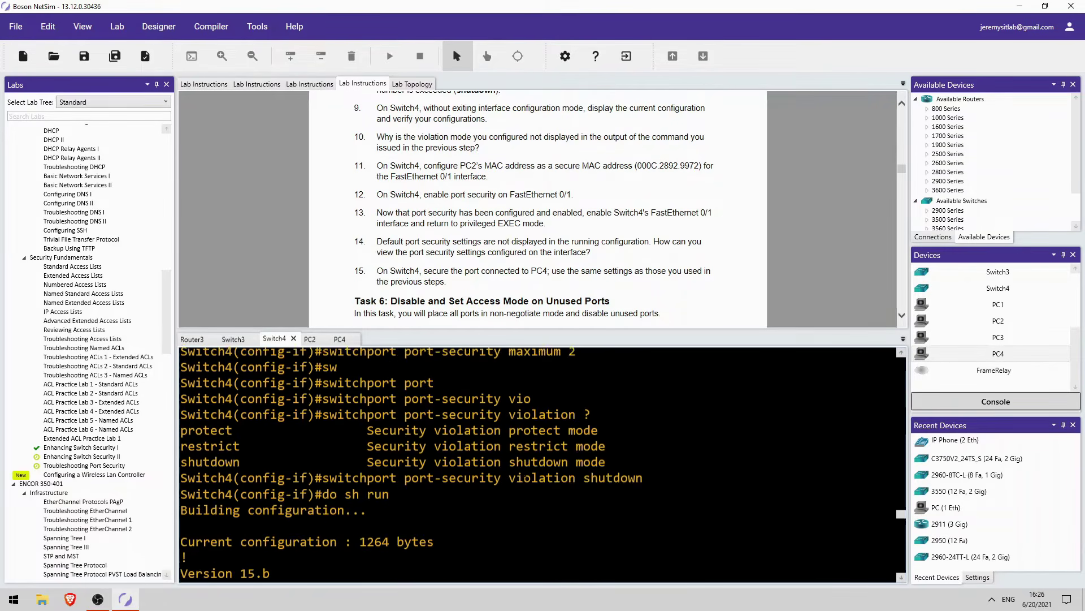
scroll(543, 464, up, 20)
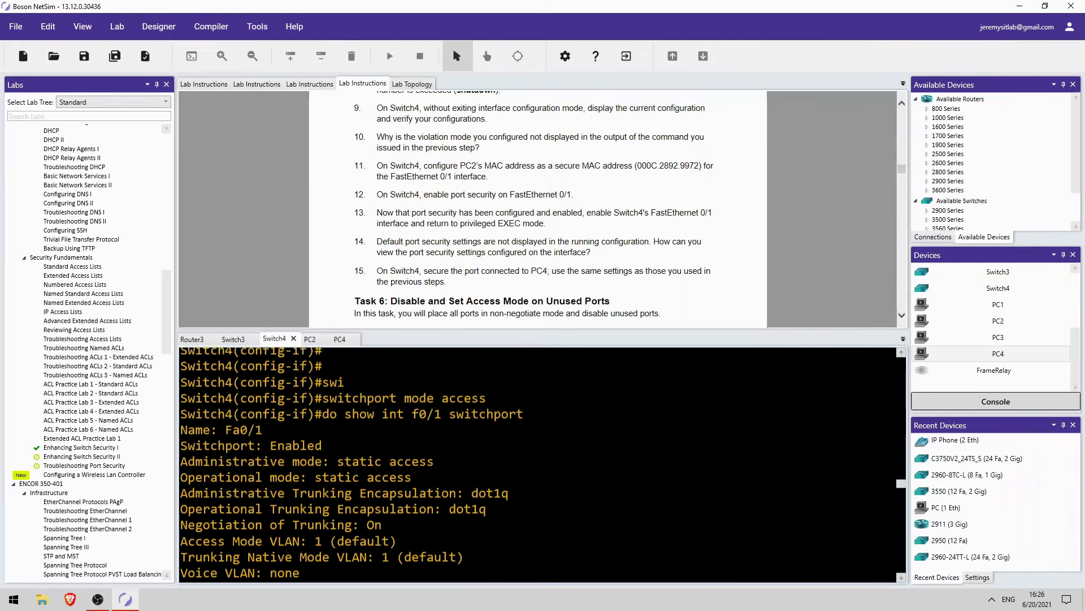
scroll(543, 464, up, 10)
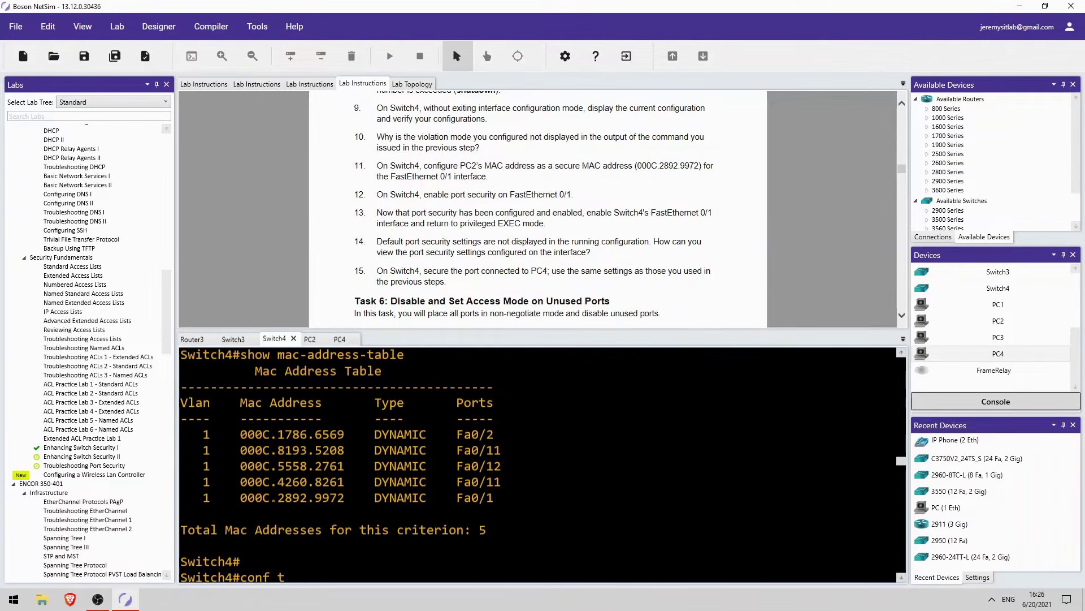
scroll(543, 464, down, 15)
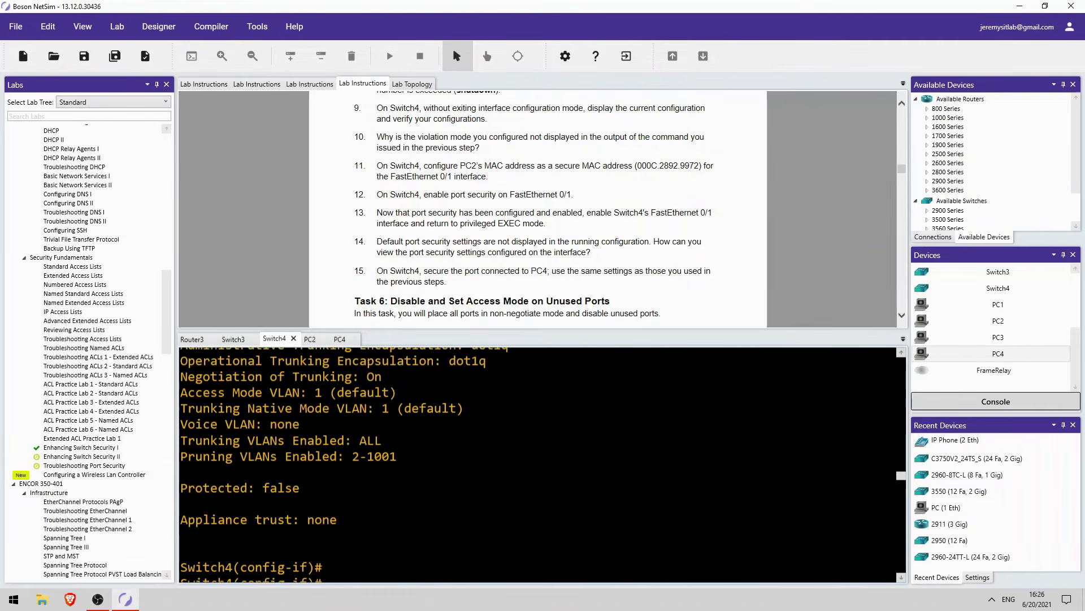
scroll(543, 464, down, 20)
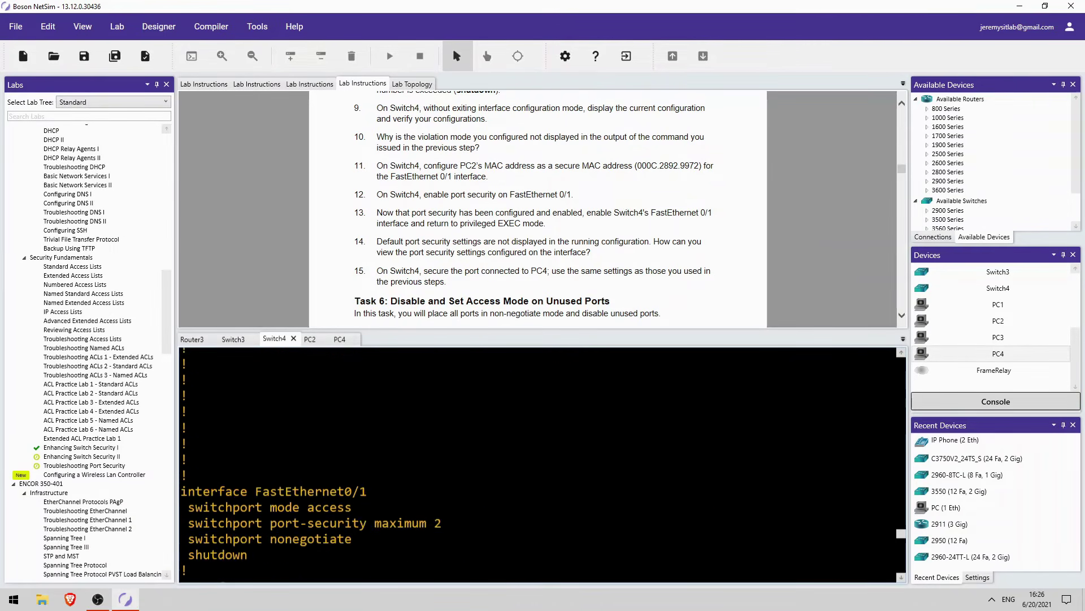
scroll(543, 464, down, 5)
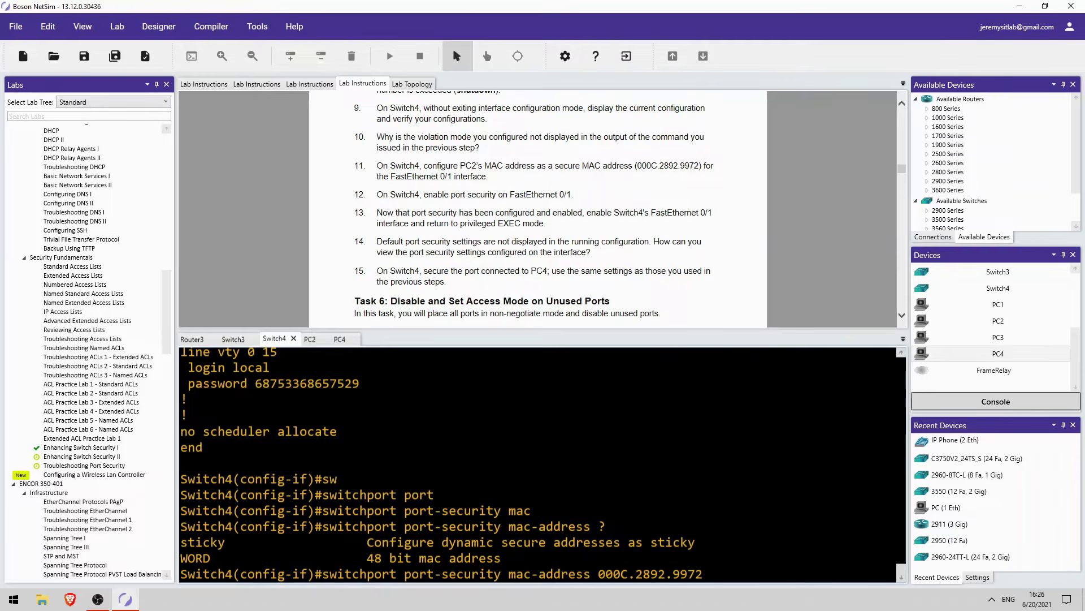
scroll(617, 558, down, 1)
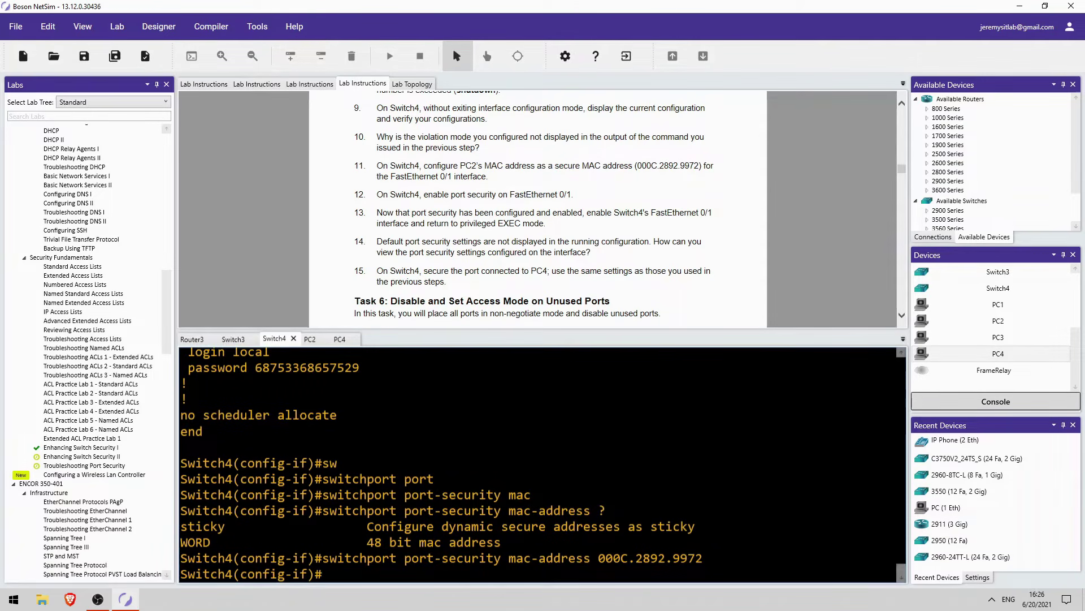
Enable port security on Switch4's FastEthernet 0/1 interface with switchport port-security.
text(sw)
key(Tab)
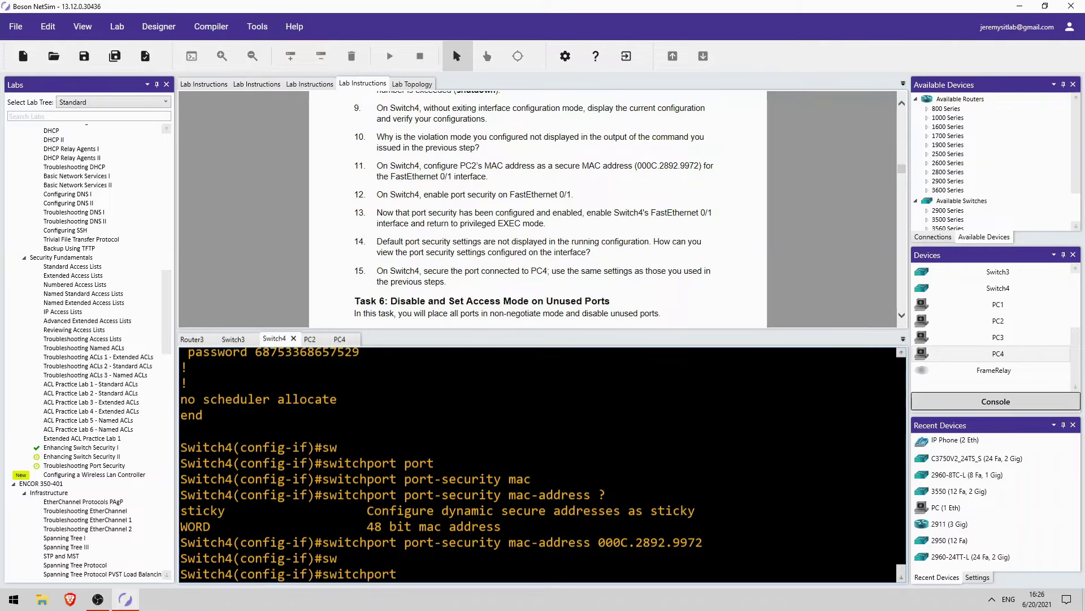
text(port)
key(Tab)
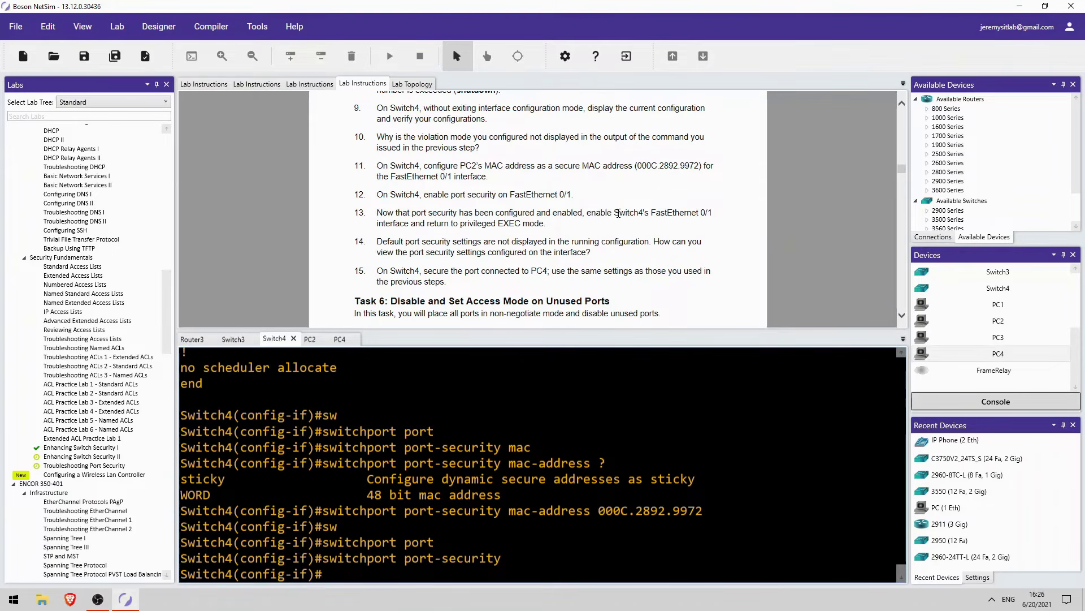
Bring Switch4's FastEthernet 0/1 interface back up with no shut and return to privileged EXEC mode.
text(no shut)
key(Return)
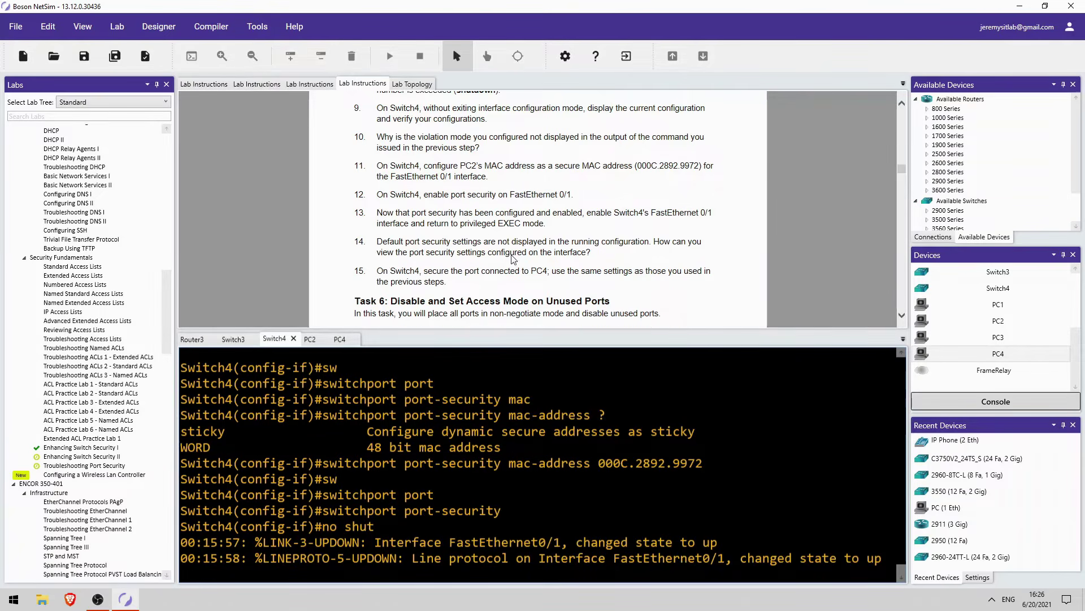
scroll(513, 259, down, 3)
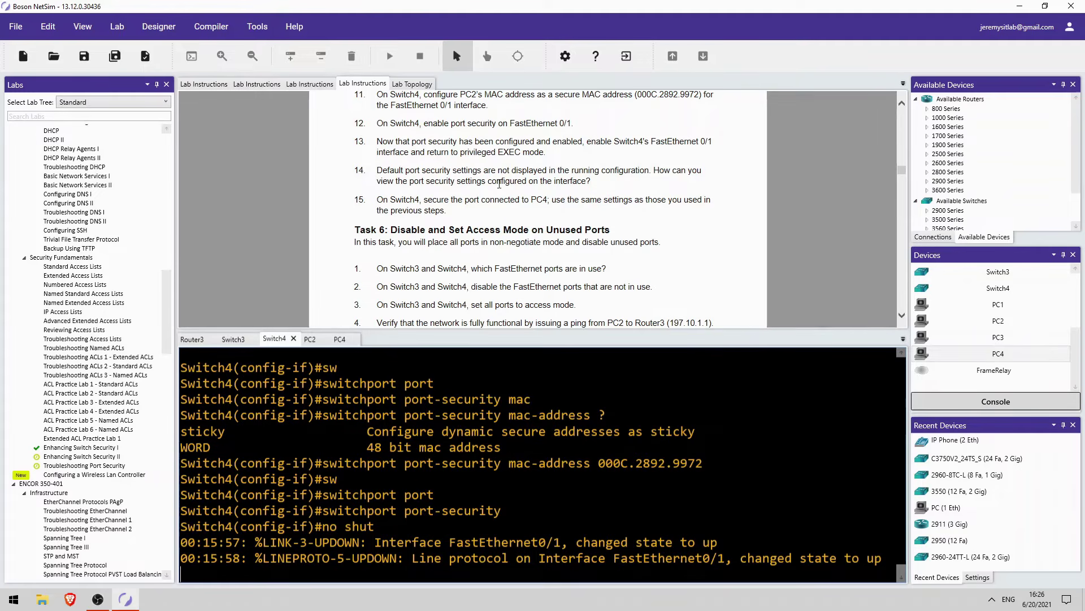
key(Return)
key(Return)
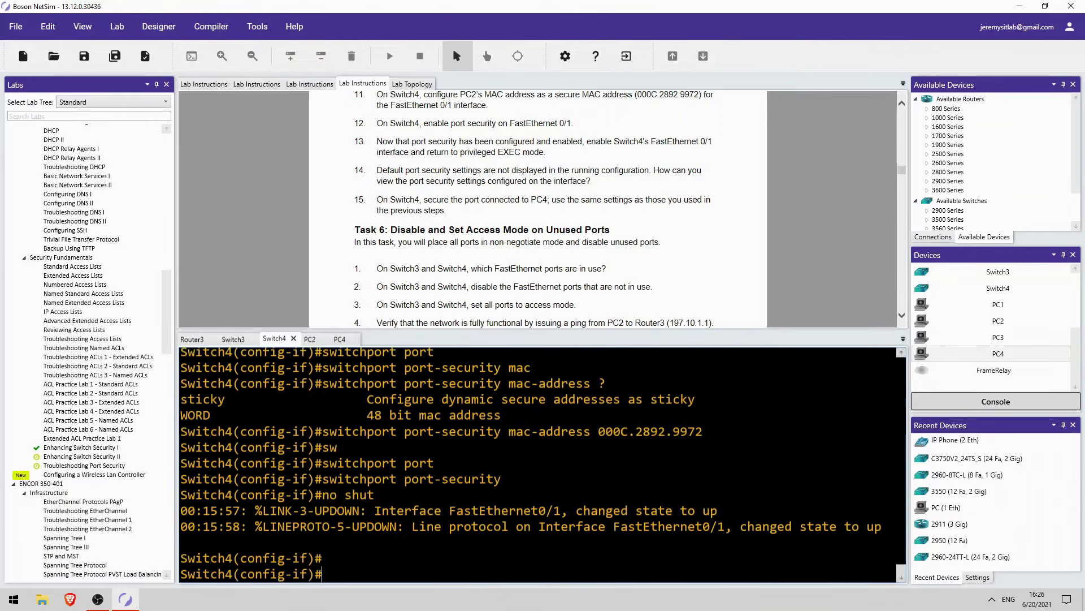
text(end)
key(Return)
Run show port-security interface f0/1 on Switch4 and compare the violation mode with the one required in the lab instructions.
text(show port)
key(Tab)
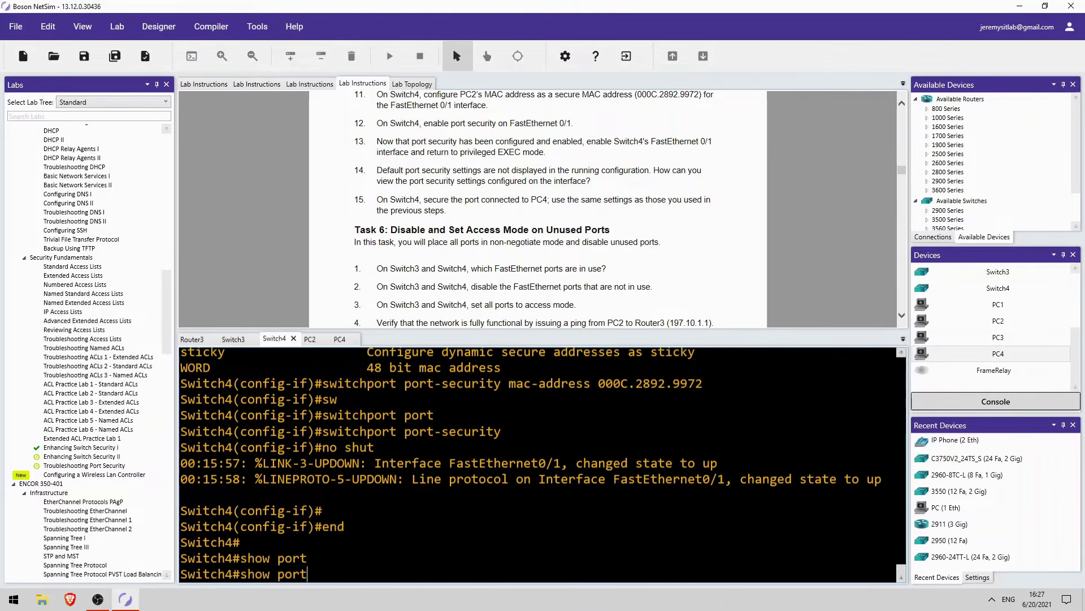
text(-s)
key(Tab)
text(?itn)
key(Tab)
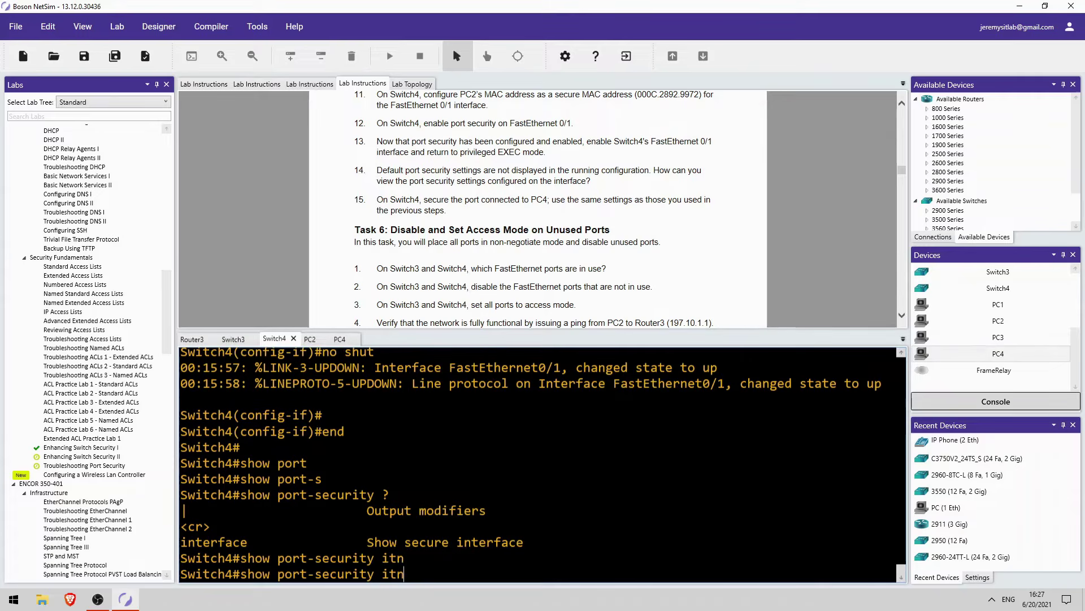
key(BackSpace)
key(BackSpace)
text(nt)
key(Tab)
text(f0/1)
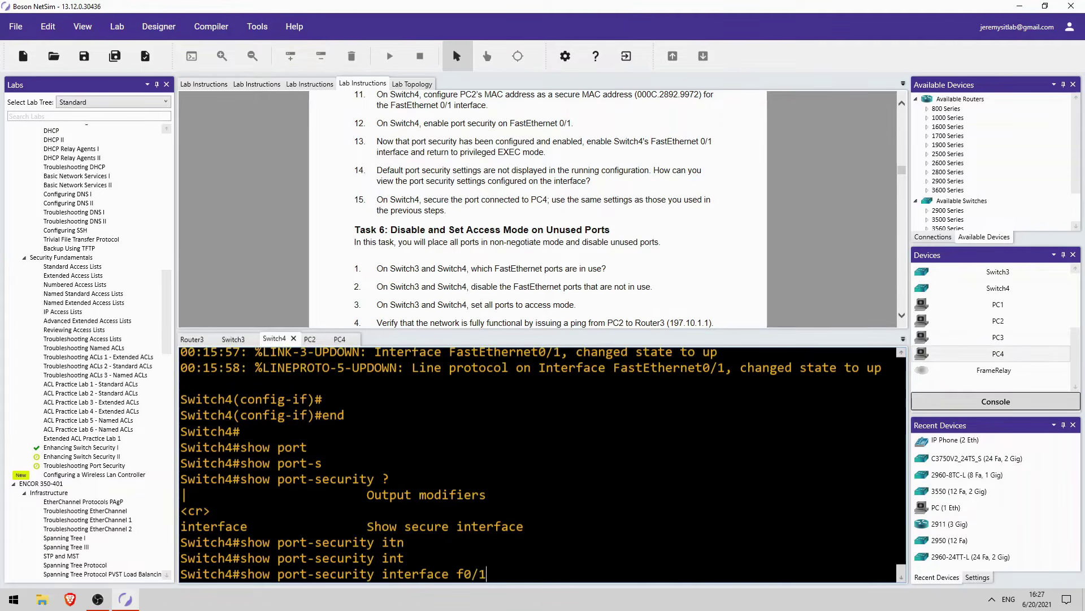
key(Return)
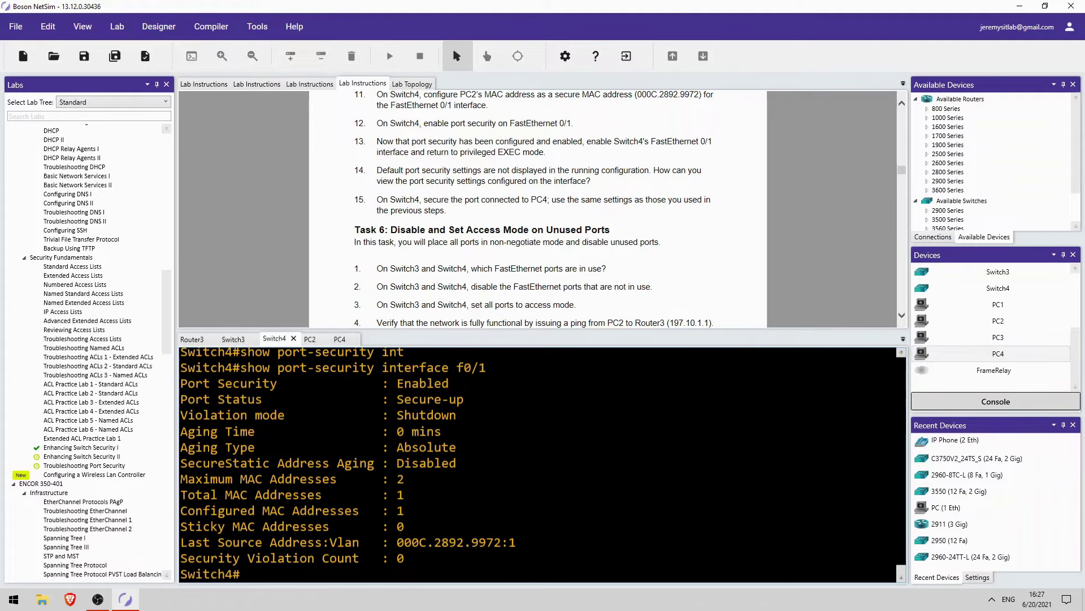
drag(398, 415, 442, 417)
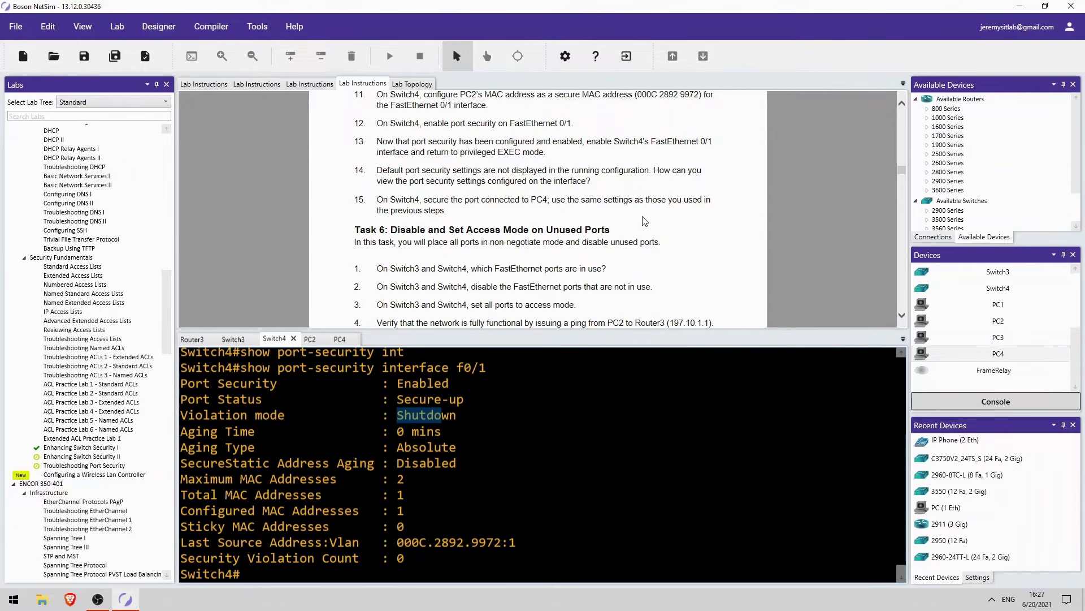
scroll(673, 212, up, 1)
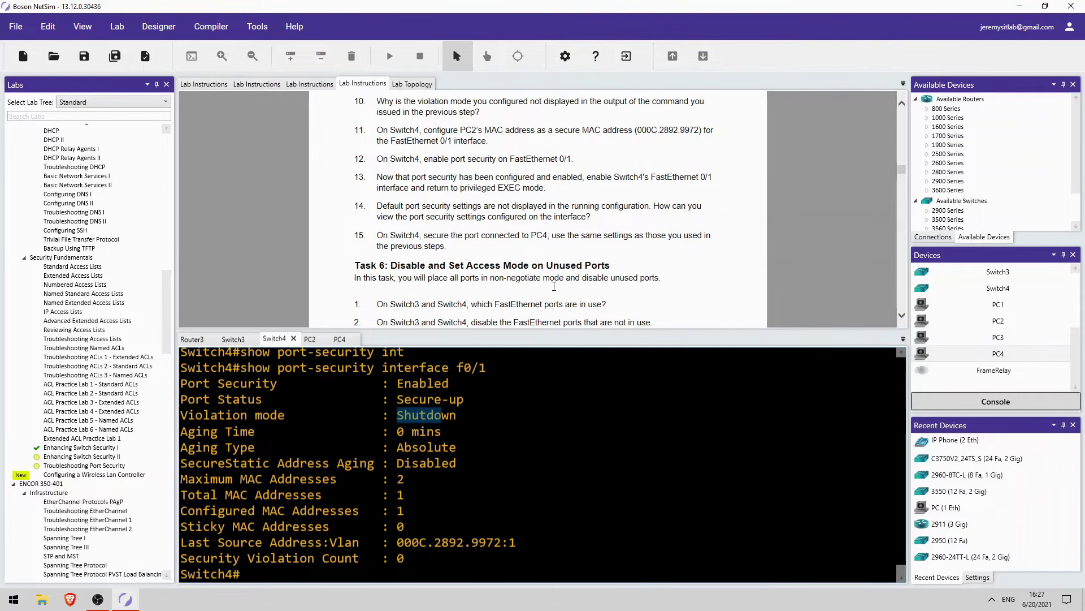
scroll(537, 313, up, 3)
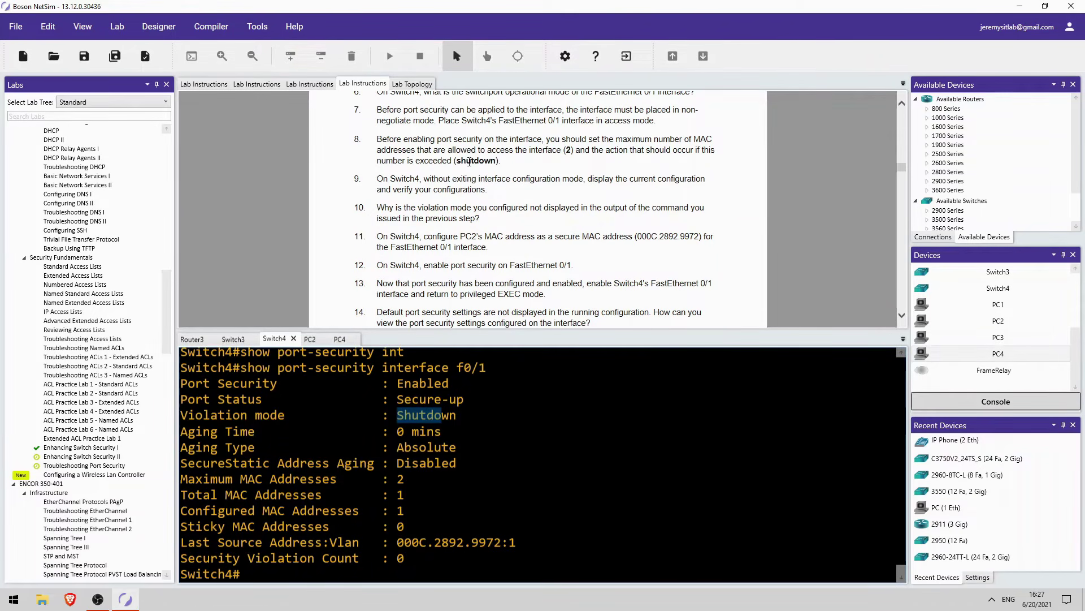
scroll(474, 175, down, 2)
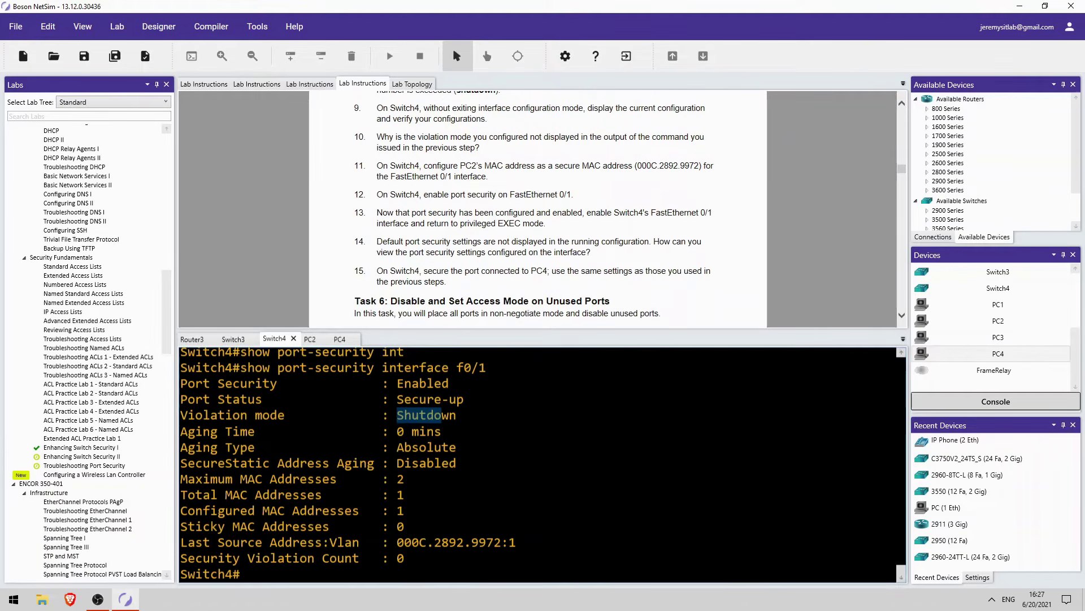
Display Switch4's MAC address table with show mac-address-table and copy the address 000C.1786.6569 learned on Fa0/2.
key(Return)
key(Return)
text(show )
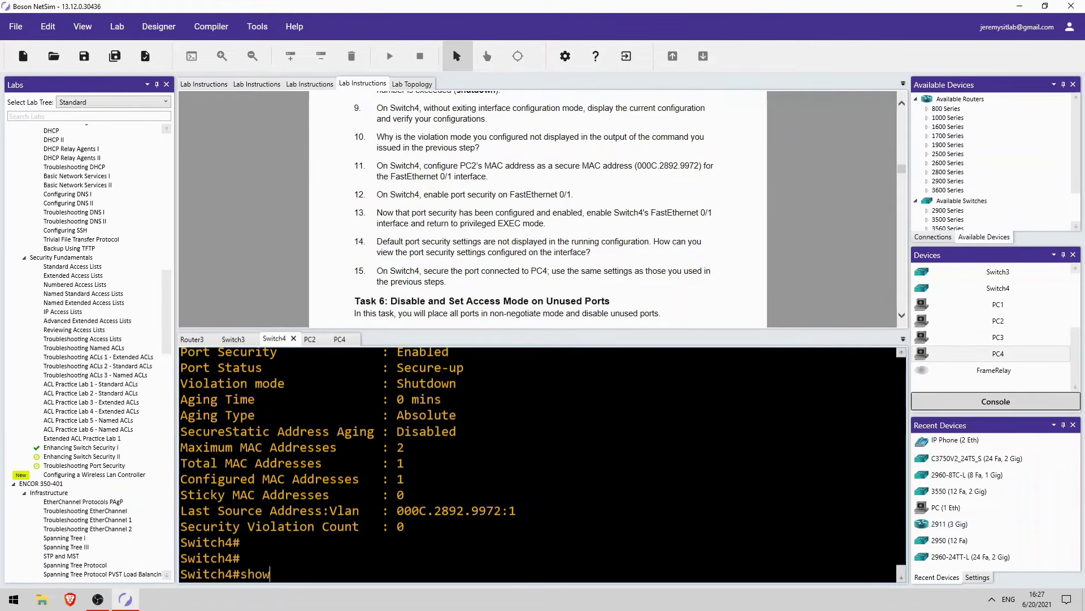
text(mac)
key(Tab)
key(Return)
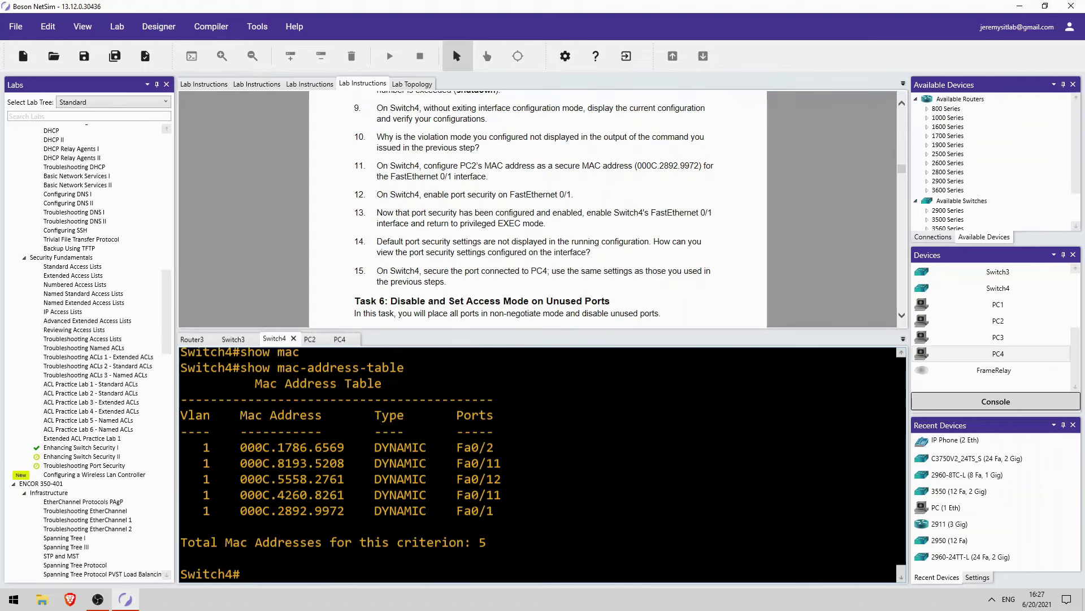
drag(270, 447, 344, 447)
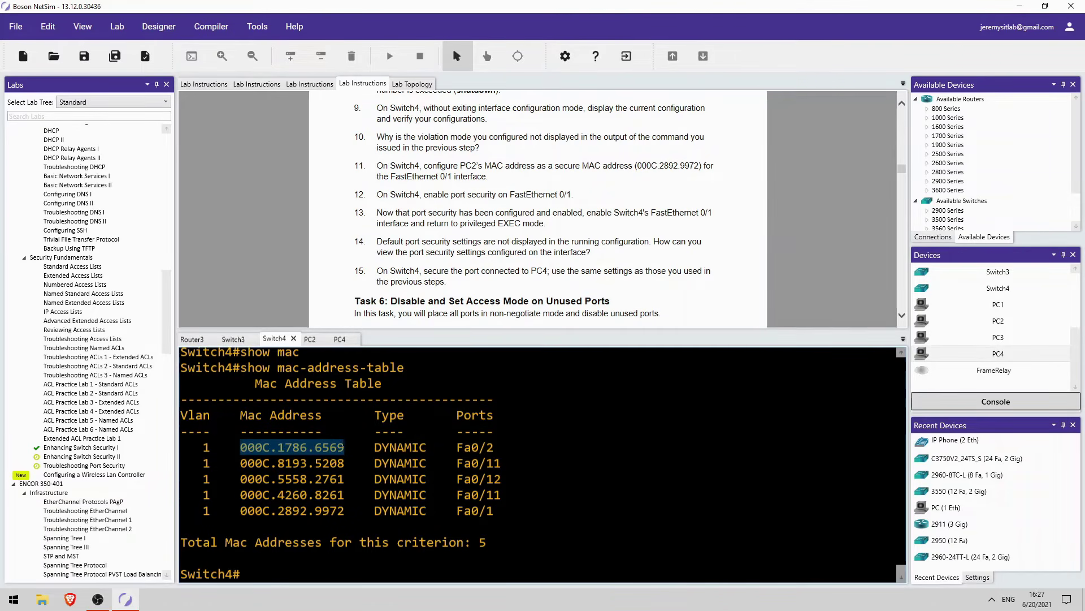
key(ctrl+c)
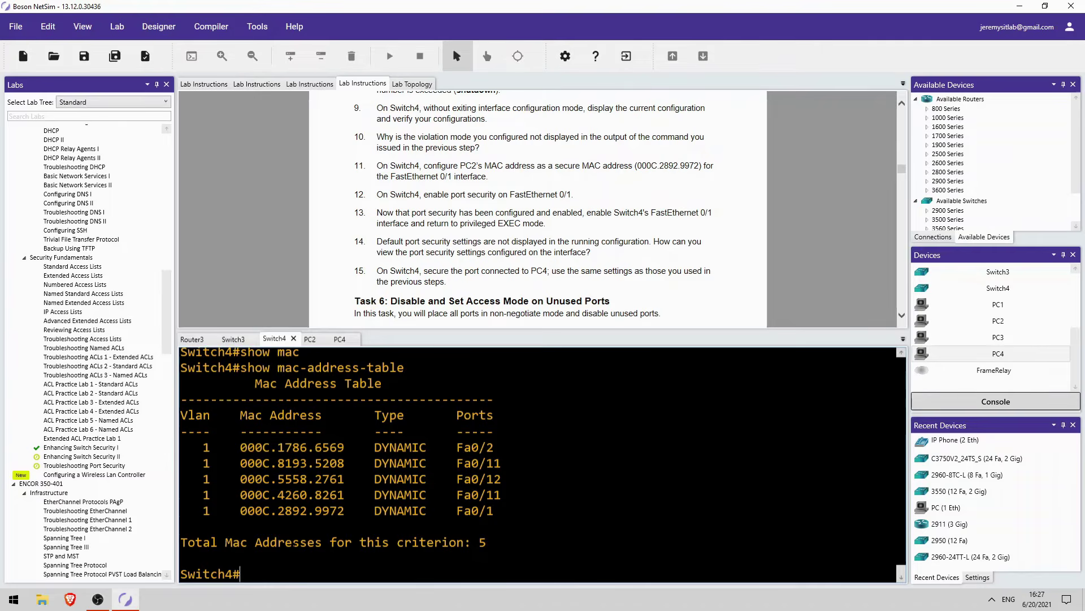
Enter interface configuration mode for FastEthernet 0/2 on Switch4 and shut the interface down.
text(conf t)
key(Return)
text(int f0/2)
key(Return)
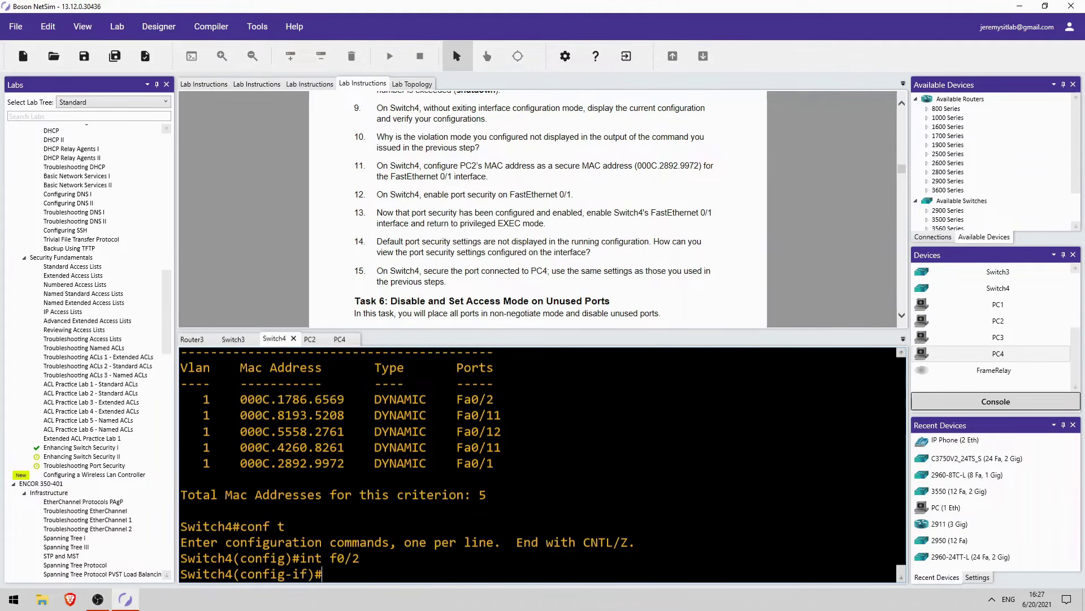
text(shut)
key(Return)
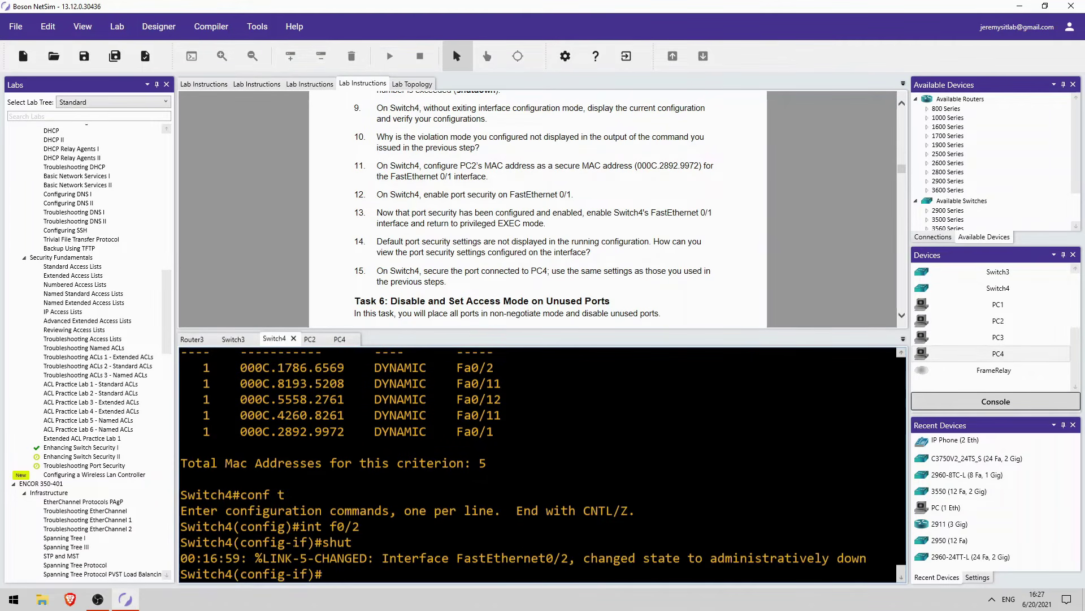
Limit FastEthernet 0/2 on Switch4 to two secure MAC addresses with switchport port-security maximum 2.
text(sw)
key(Tab)
text(port)
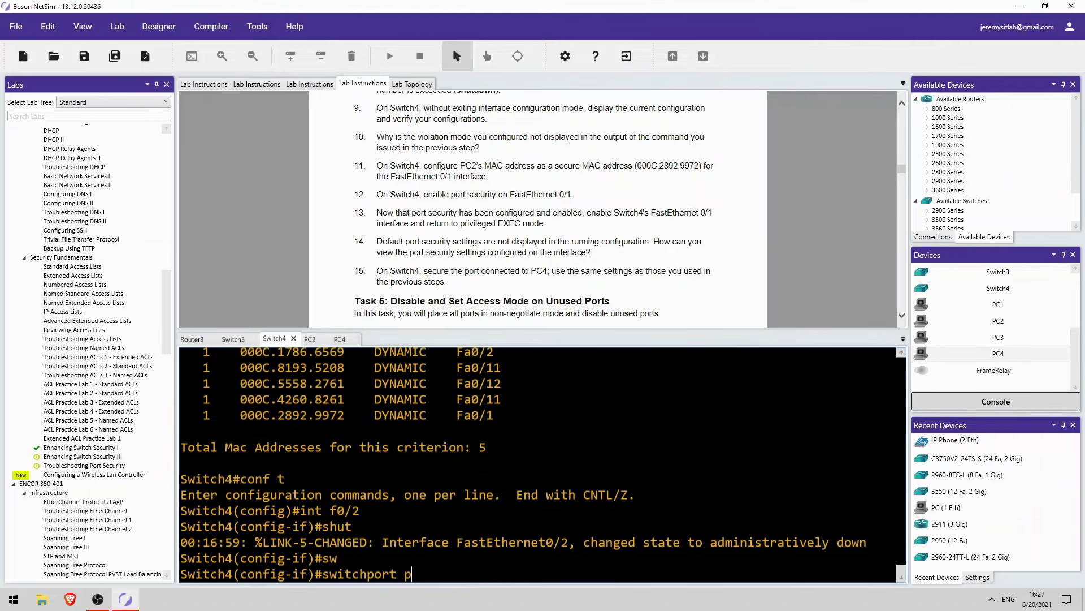
key(Tab)
text(max)
key(Tab)
text(2)
key(Return)
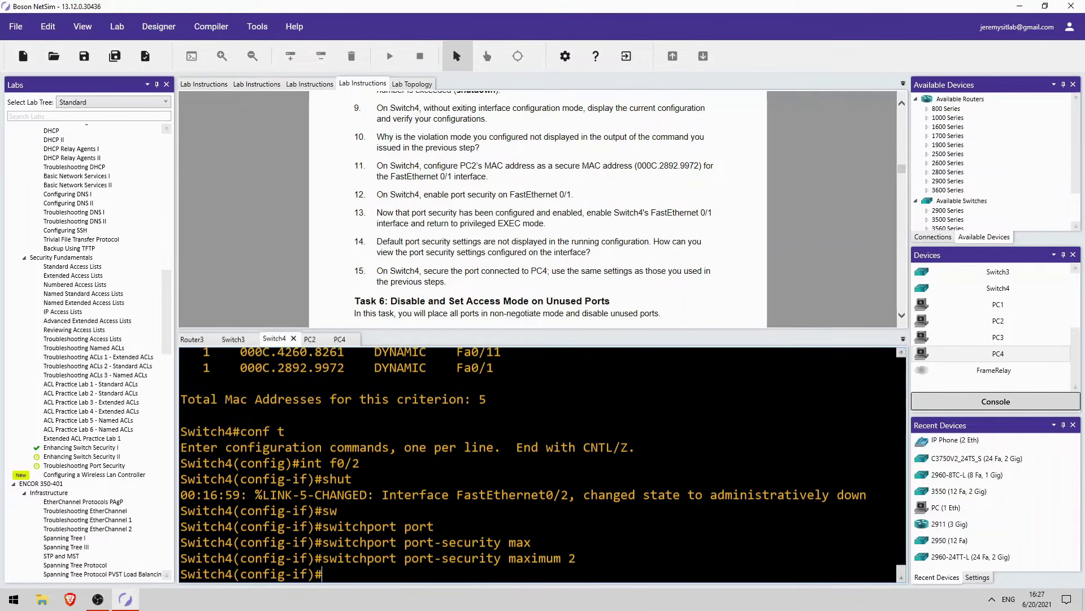
Set the port-security violation mode on Switch4's FastEthernet 0/2 to shutdown.
text(sw)
key(Tab)
text(port)
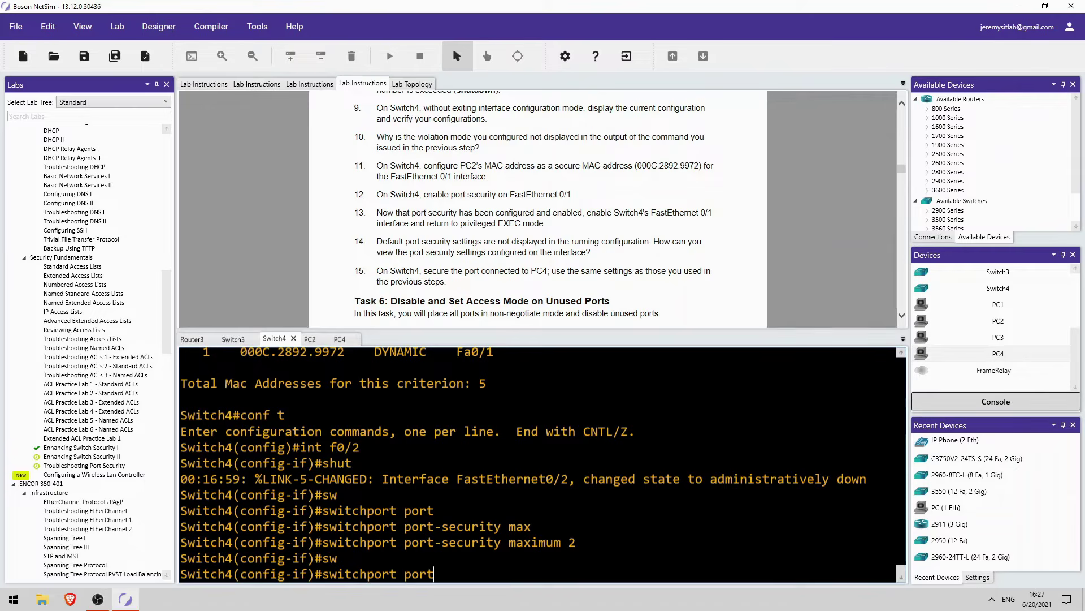
key(Tab)
text(vio)
key(Tab)
text(shut)
key(Tab)
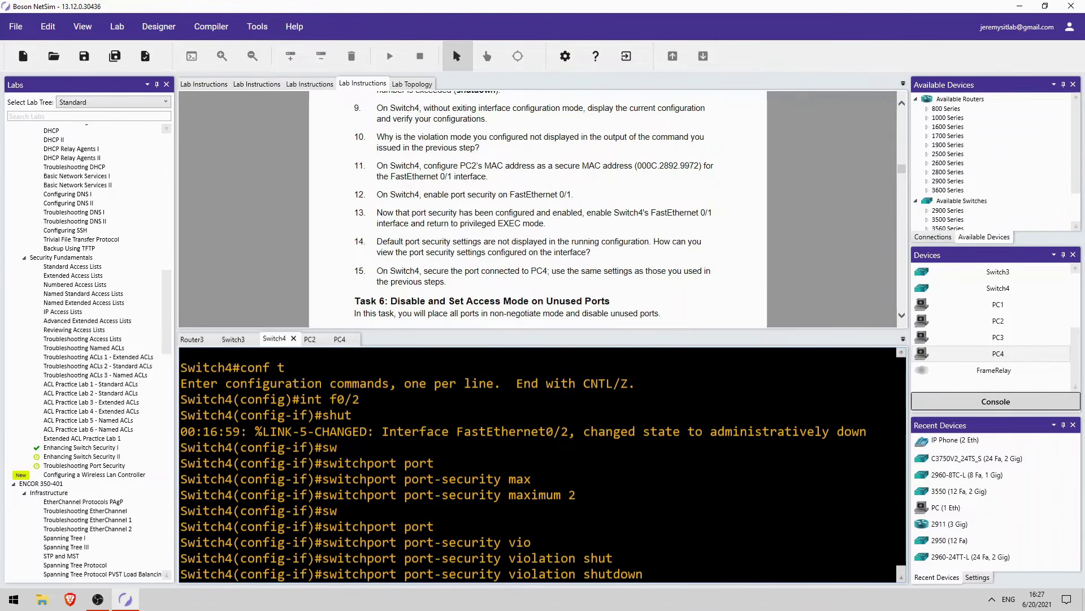
key(Return)
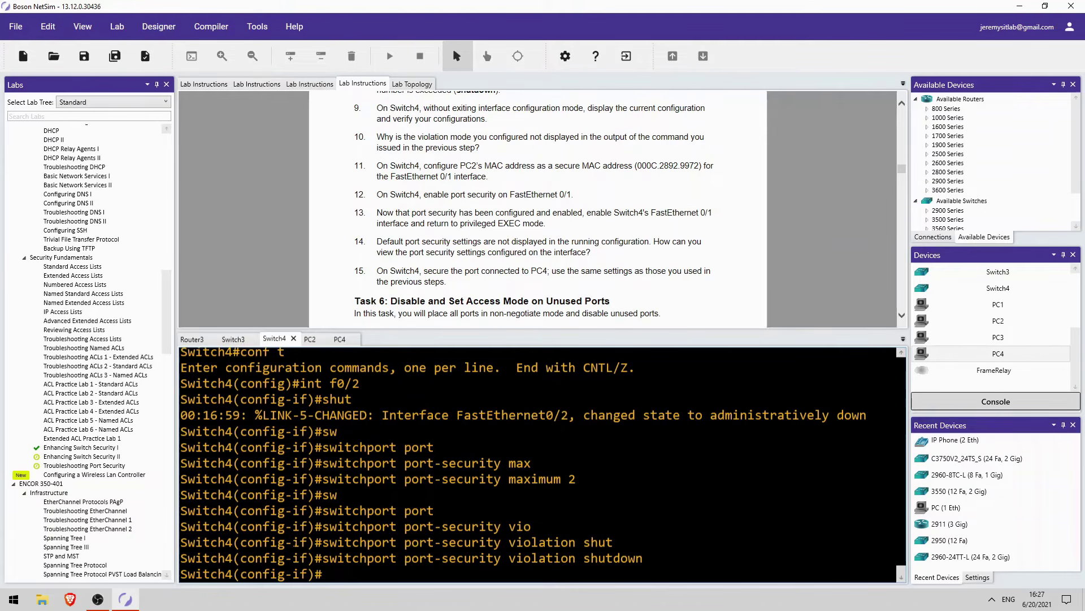
Configure PC4's copied MAC address 000C.1786.6569 as a secure address on Switch4's FastEthernet 0/2.
text(sw)
key(Tab)
text(port)
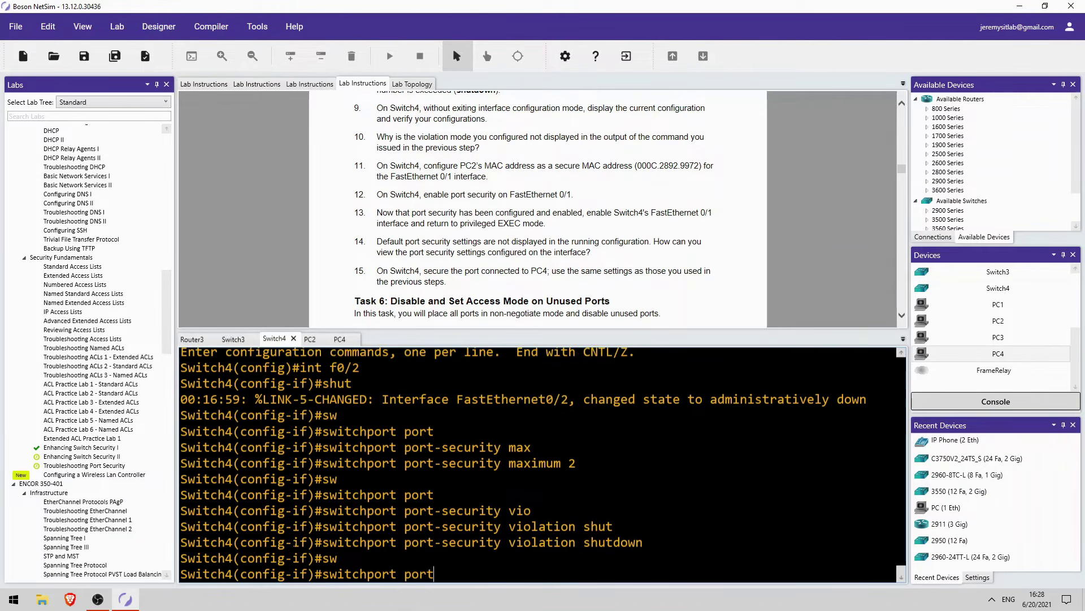
key(Tab)
text(mac)
key(Tab)
scroll(619, 565, up, 2)
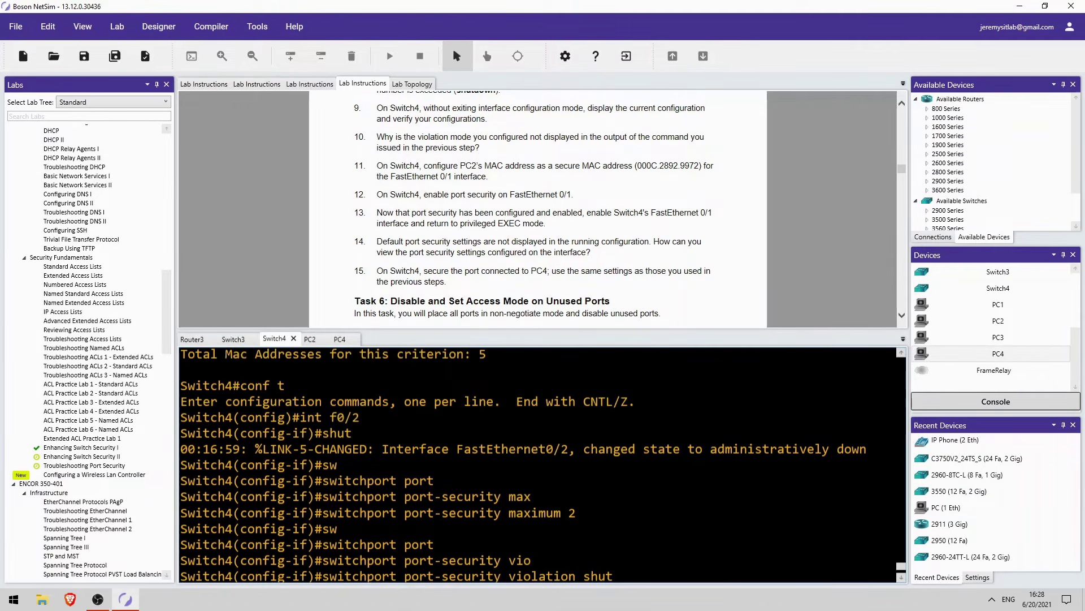
scroll(619, 565, down, 2)
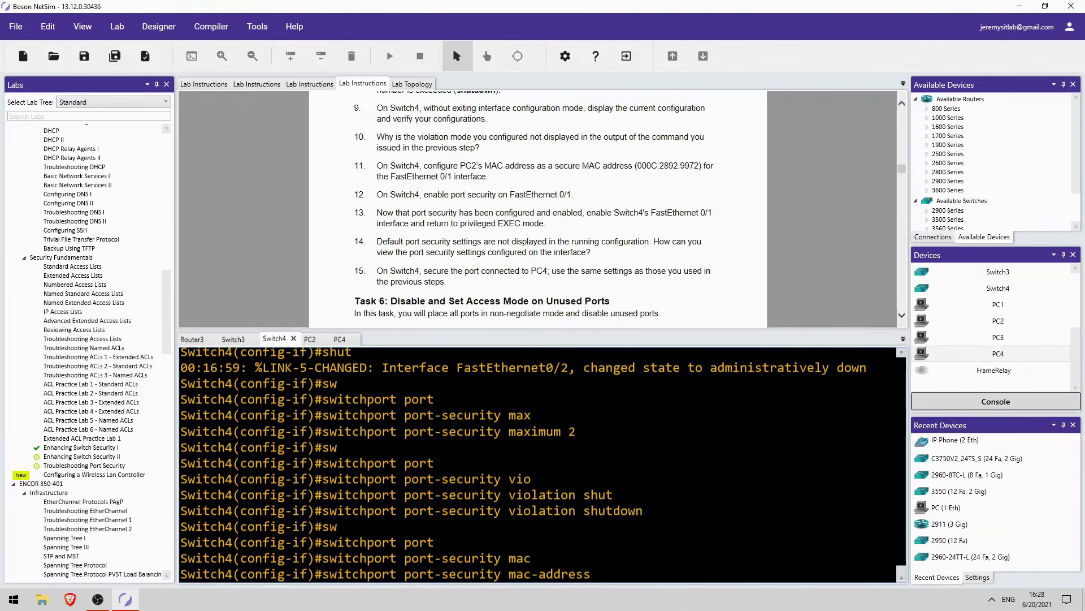
key(ctrl+v)
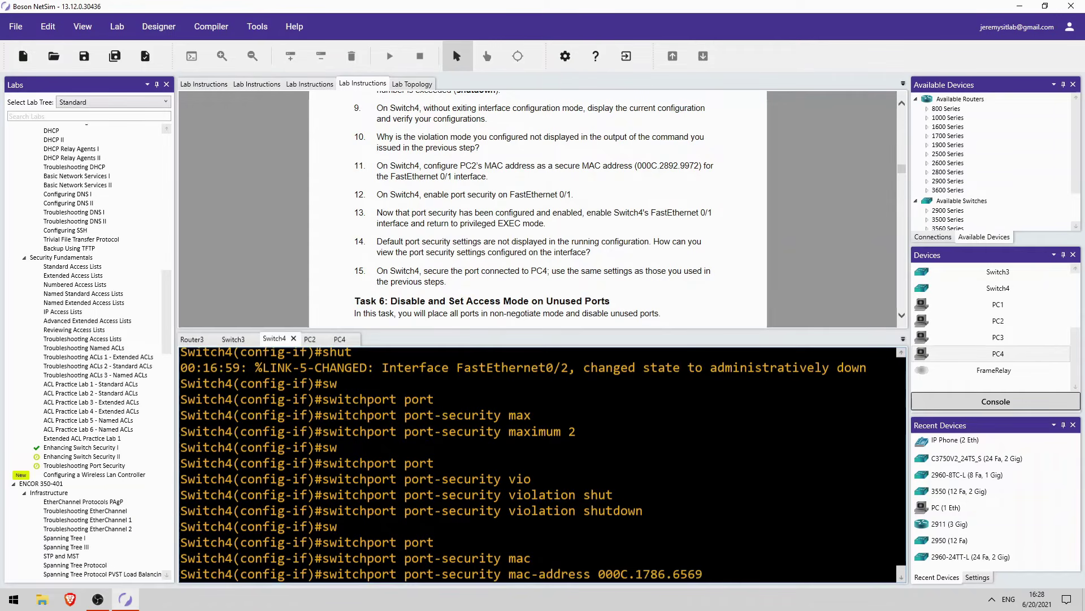
key(Return)
Enable port security on Switch4's FastEthernet 0/2 interface with switchport port-security.
text(sw)
key(Tab)
text(p)
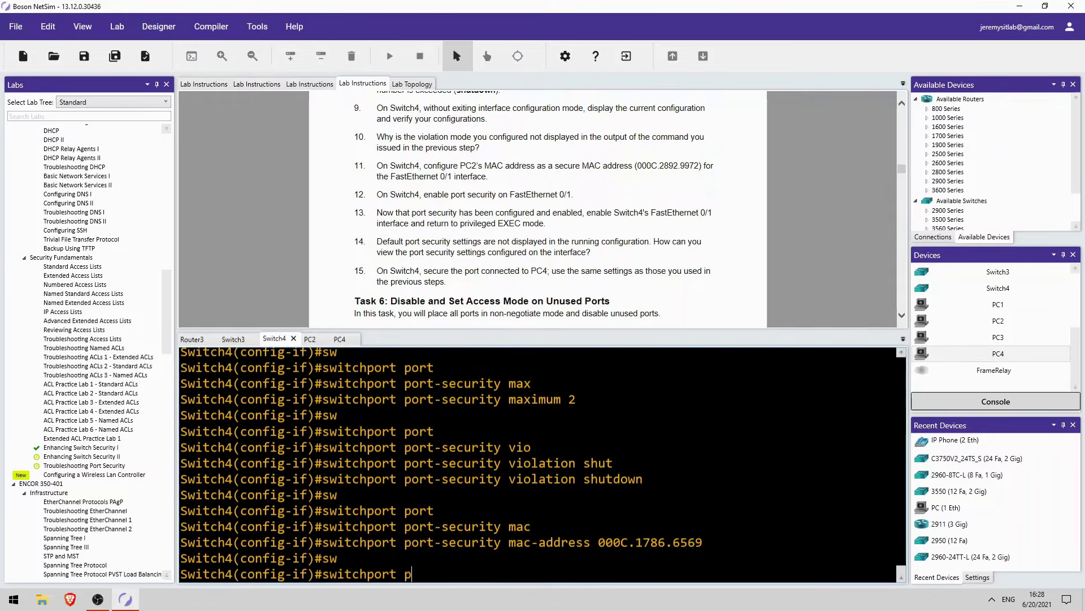
text(ort)
key(Tab)
key(Return)
Bring Switch4's FastEthernet 0/2 back up with no shut and return to privileged EXEC mode.
text(no shut)
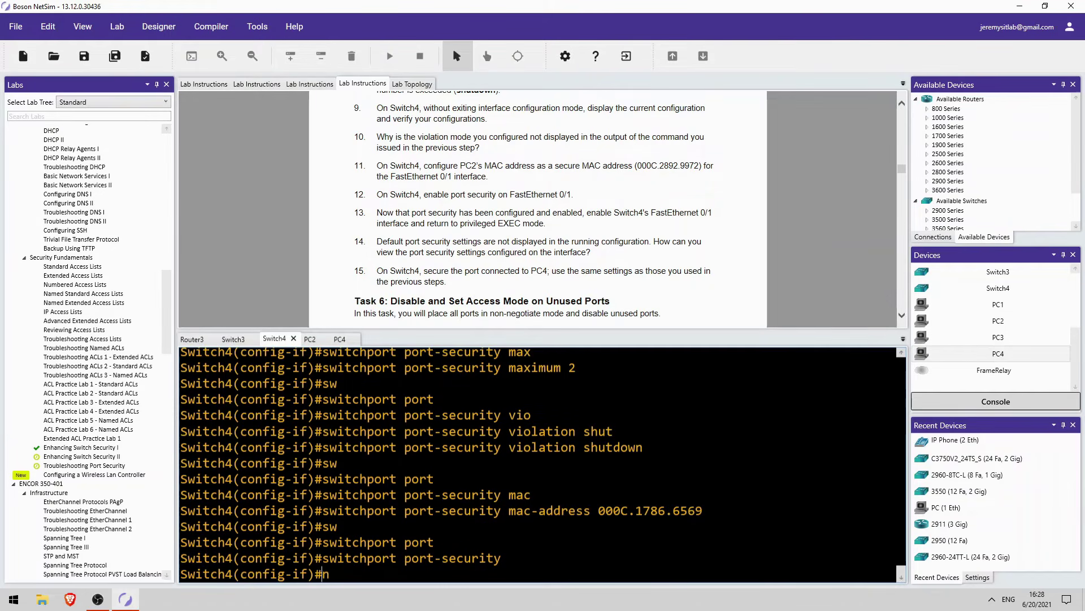
key(Return)
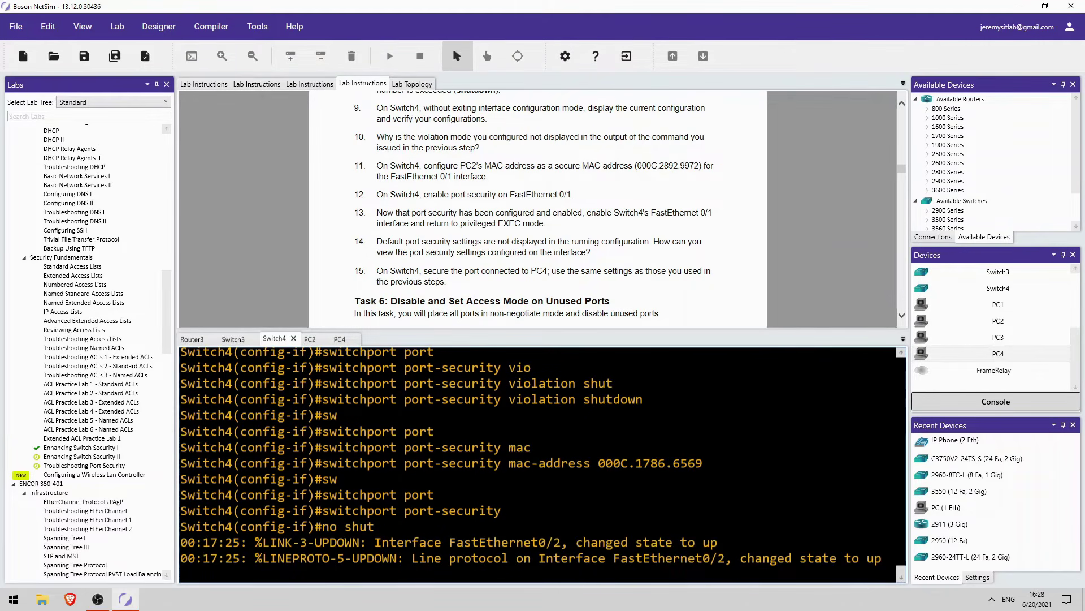
key(Return)
key(Return)
text(end)
key(Return)
key(Return)
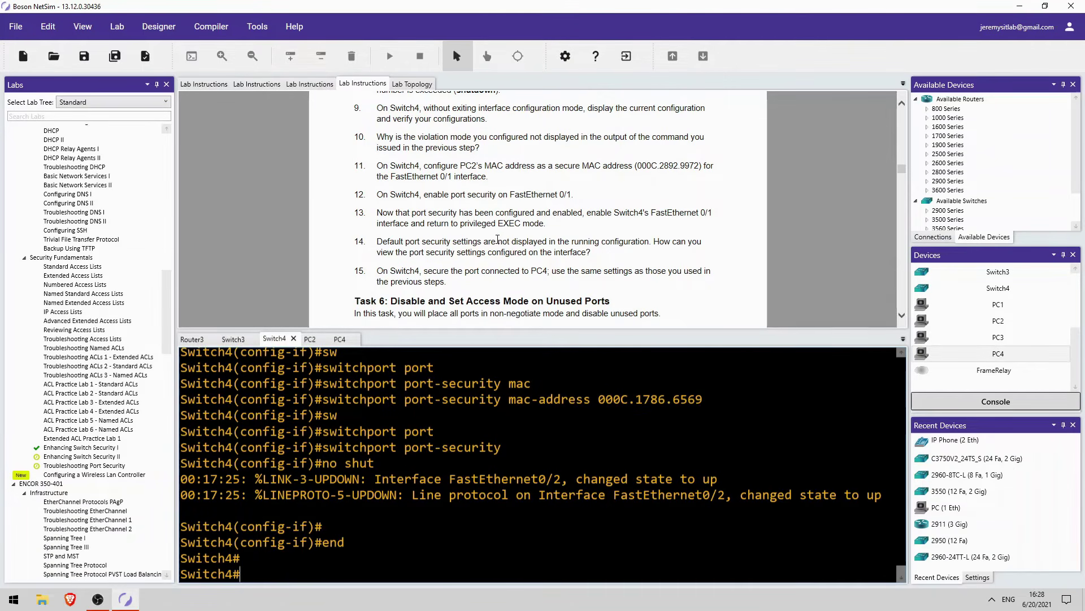
Read the Task 6 instructions and run show interfaces status on Switch4 to identify which FastEthernet ports are in use.
scroll(440, 206, down, 3)
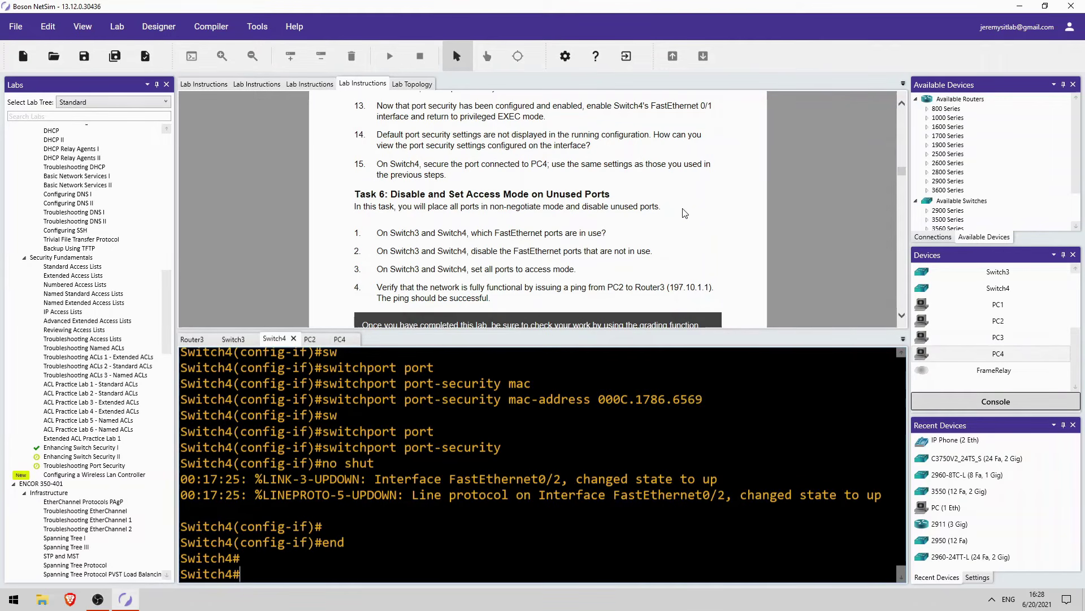
scroll(469, 241, down, 1)
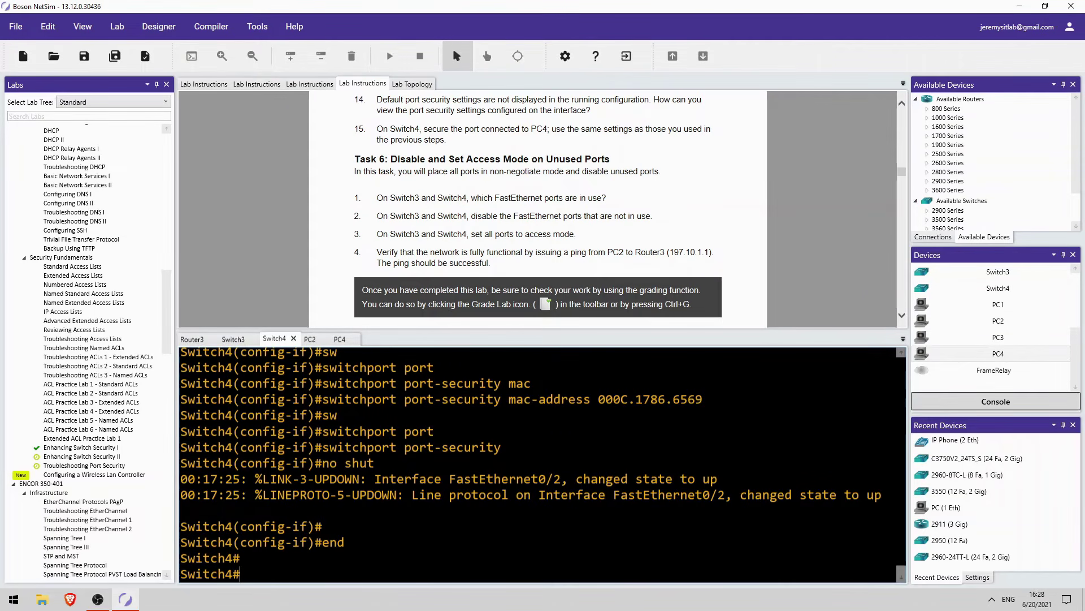
click(322, 525)
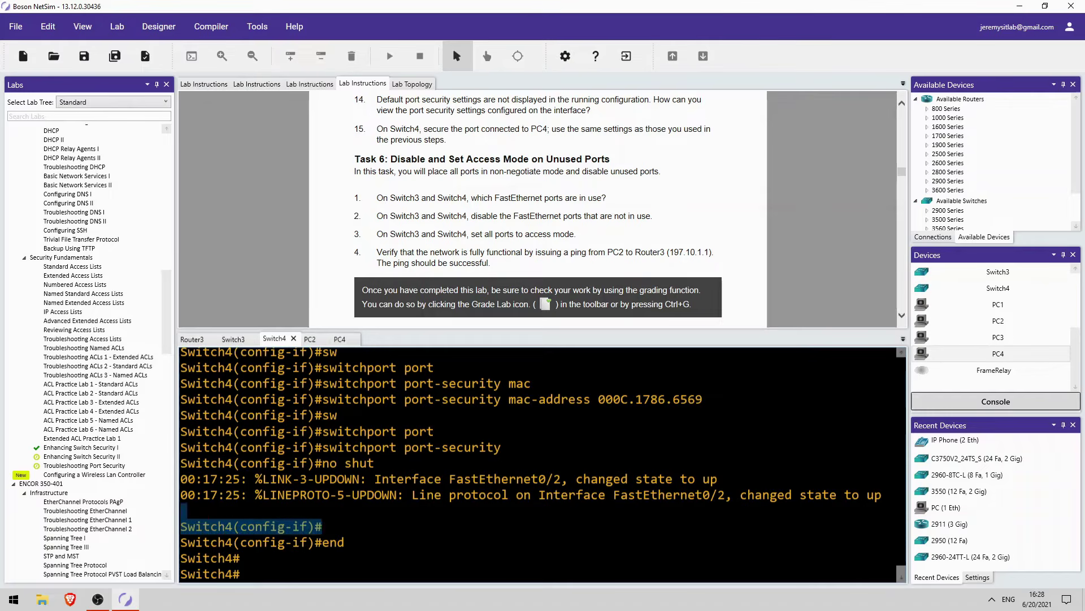
text(show int)
key(Tab)
text(status)
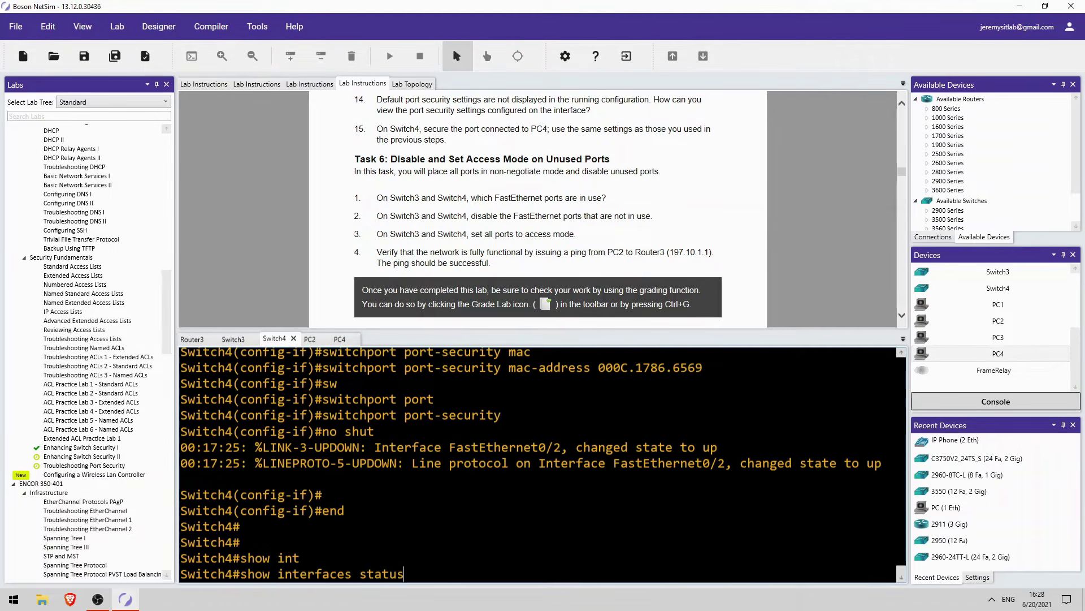
key(Return)
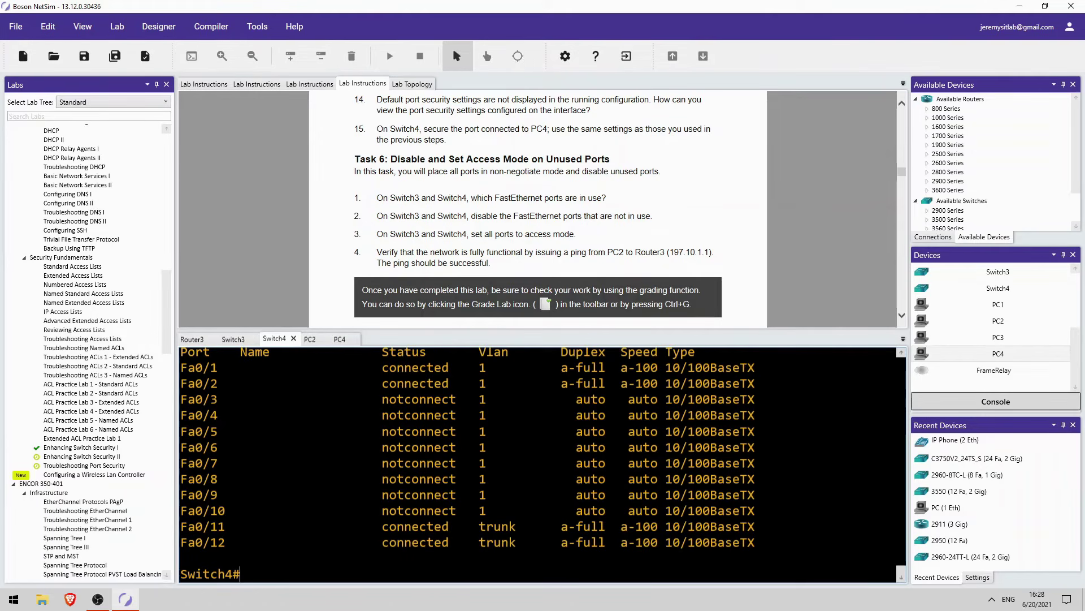
scroll(543, 463, up, 1)
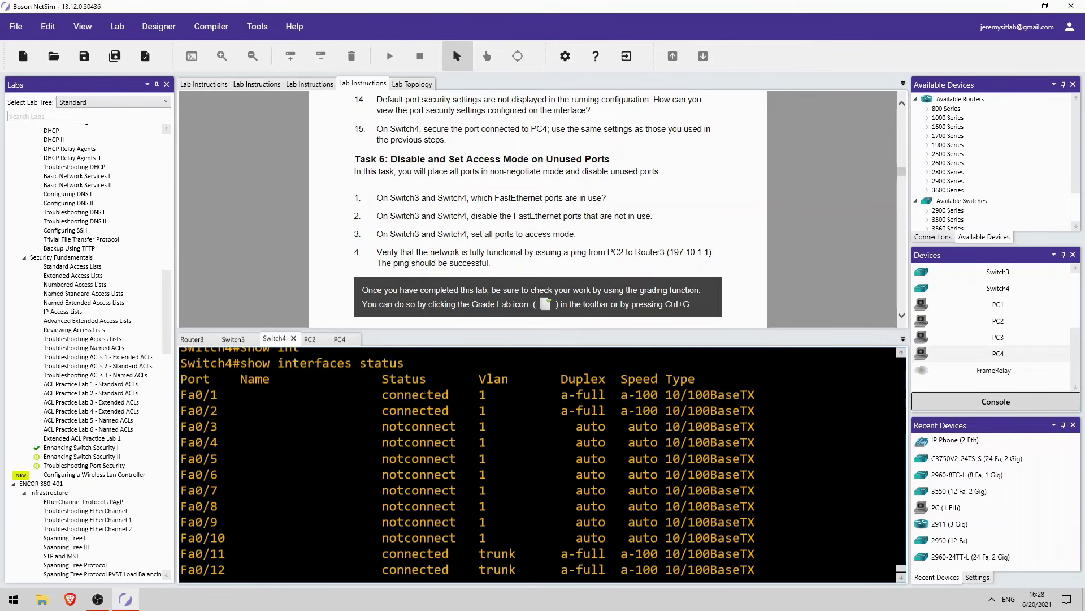
scroll(543, 463, down, 1)
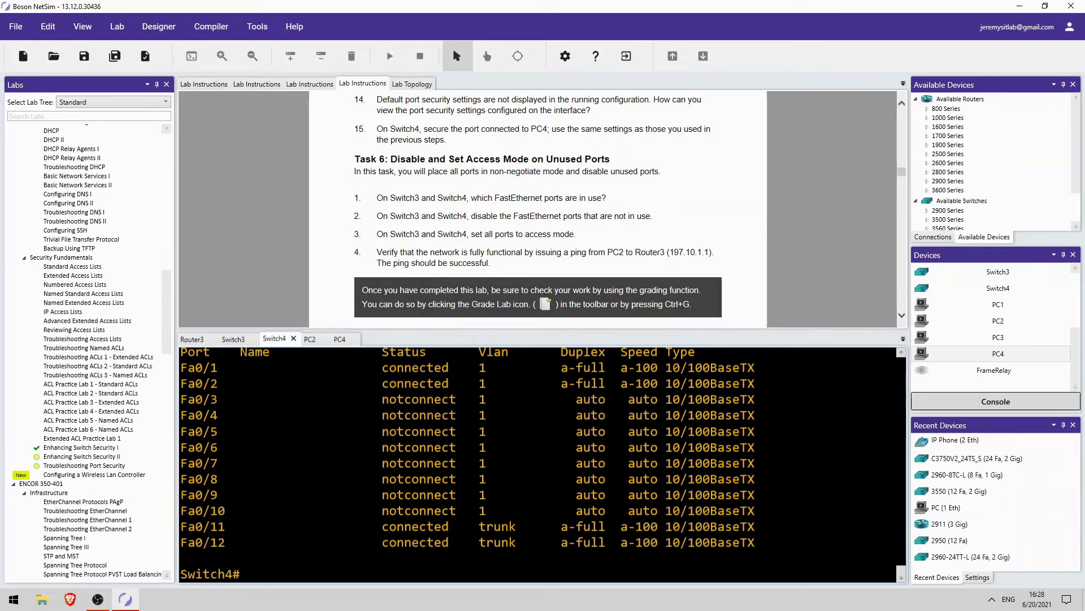
Switch to the Switch3 console and list its port states with show interfaces status.
click(239, 338)
key(Return)
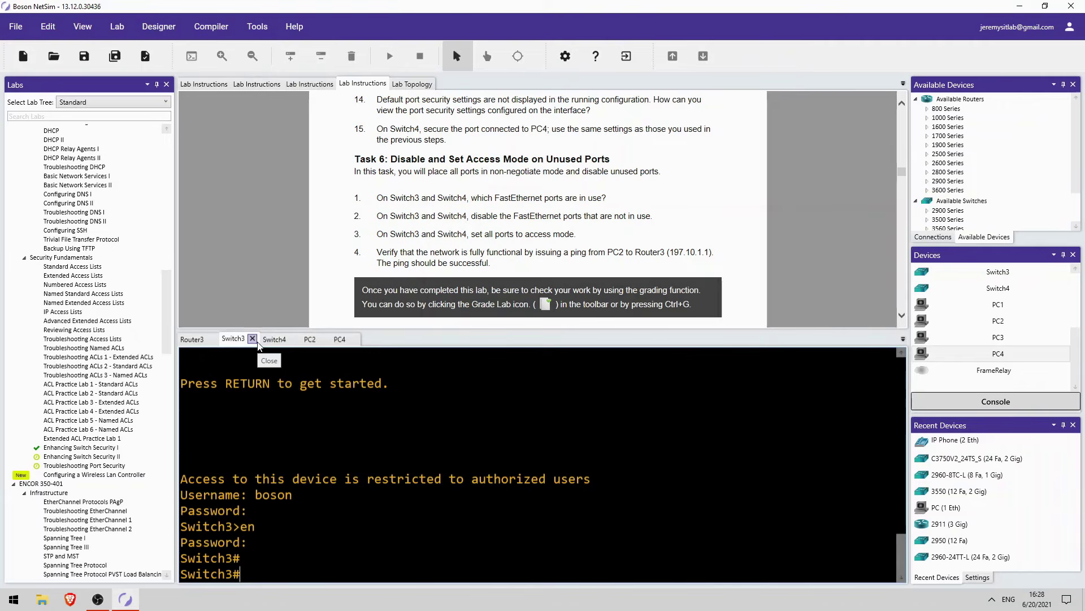
text(show int)
key(Tab)
text(stat)
key(Return)
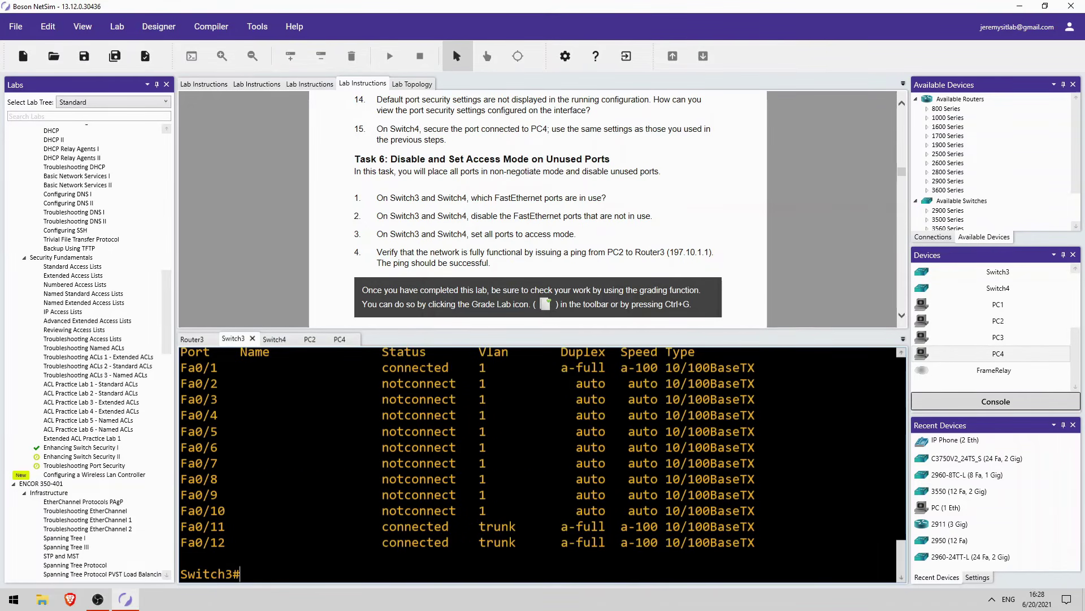
Compare Switch3's port status and VLAN output with the lab topology diagram, then return to the Task 6 instructions.
double_click(482, 367)
scroll(543, 463, up, 1)
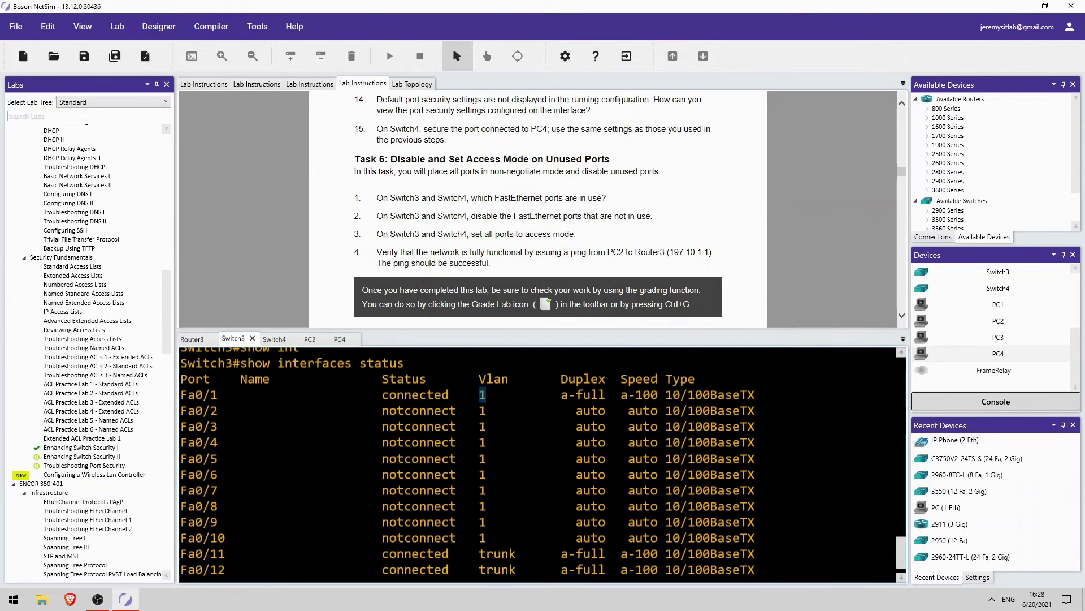
scroll(542, 464, down, 1)
scroll(313, 262, up, 5)
scroll(312, 261, up, 20)
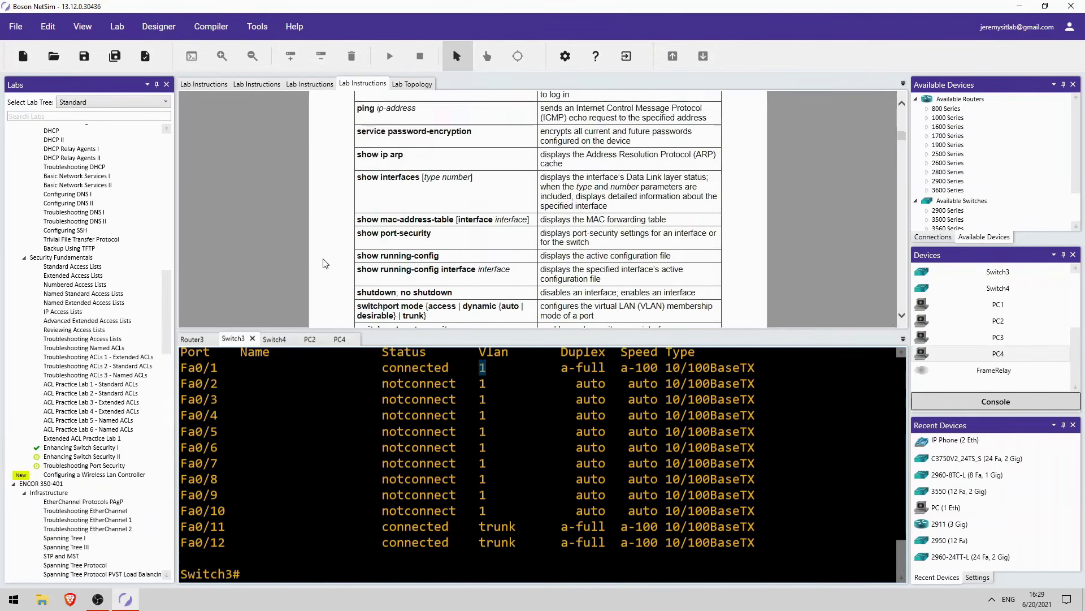
scroll(388, 292, down, 1)
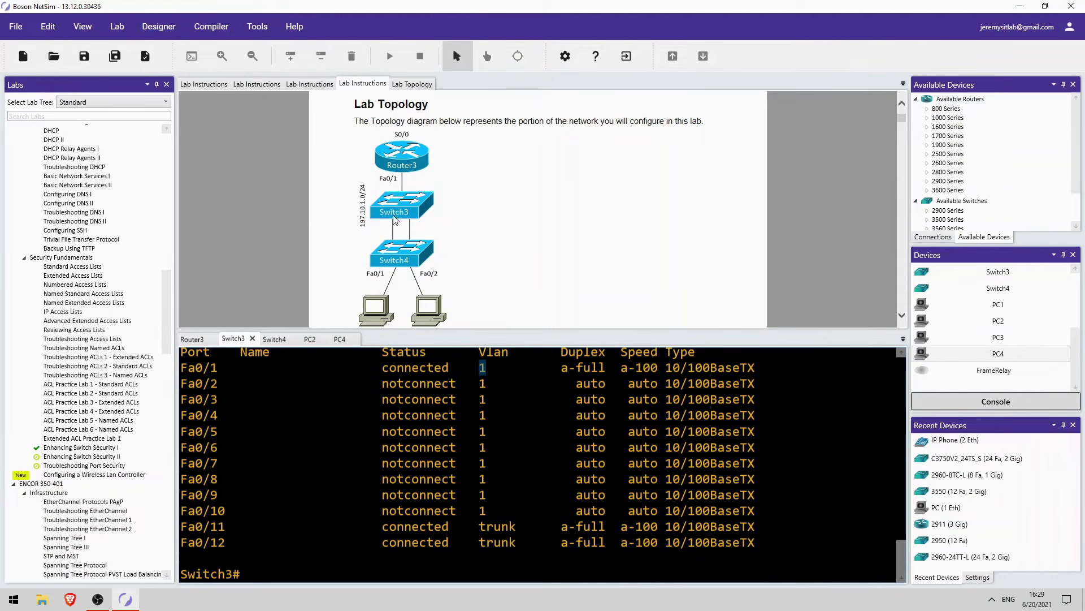
scroll(317, 225, down, 3)
scroll(317, 225, down, 15)
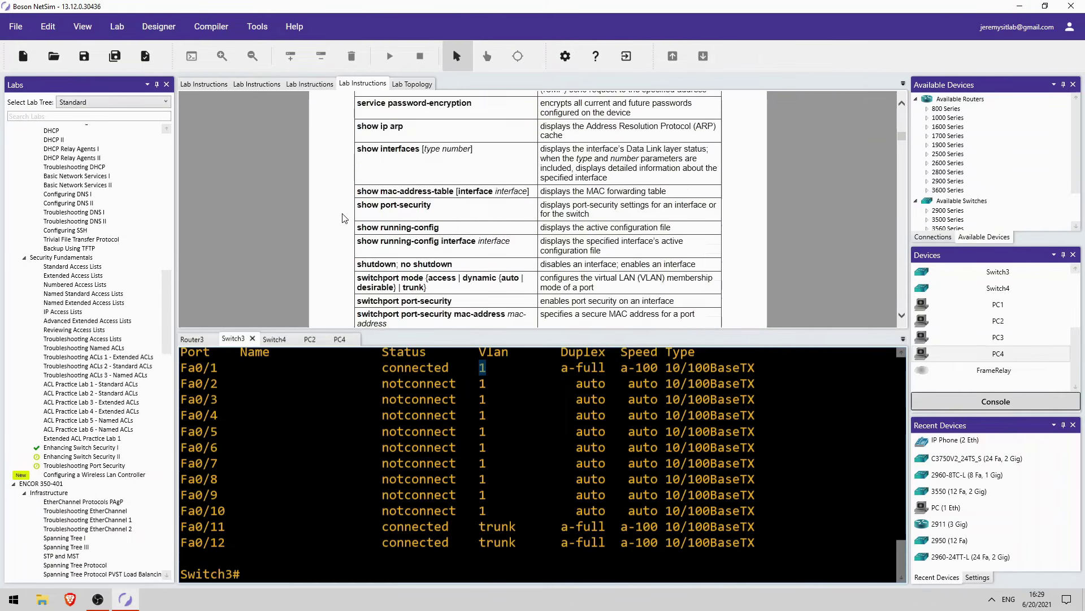
scroll(352, 207, down, 12)
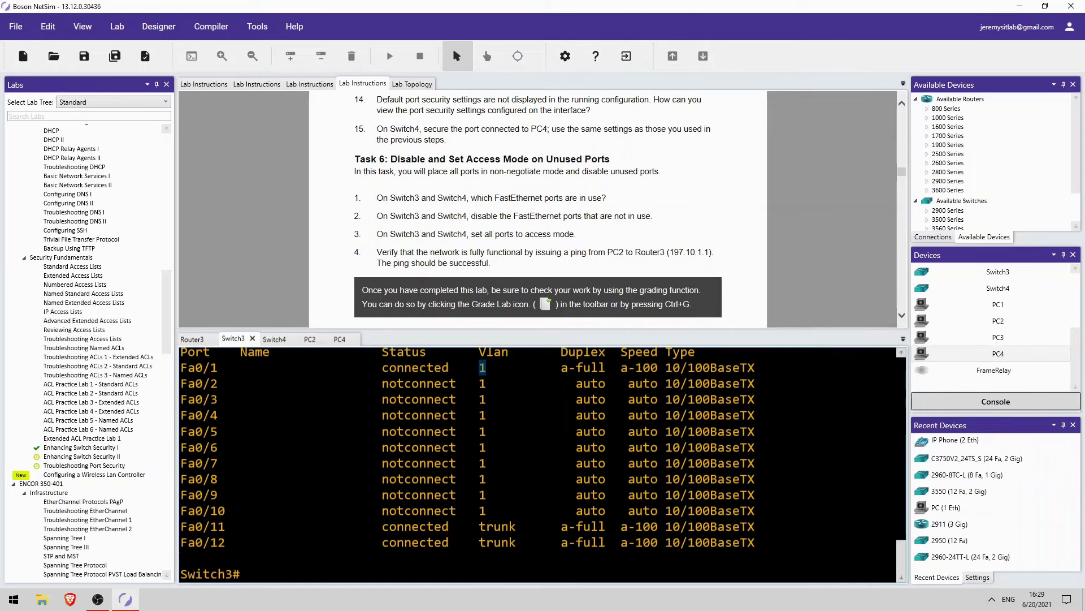
On Switch3, enter global configuration mode and shut down interface range f0/2 - 10.
text(conf )
text(t)
key(Return)
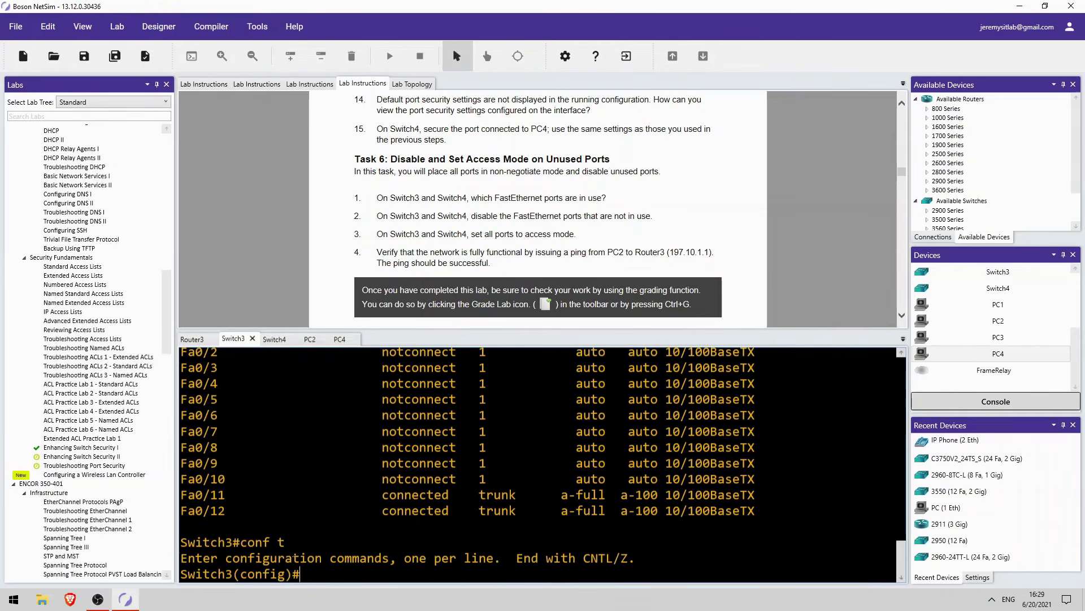
text(int)
key(Tab)
text(range)
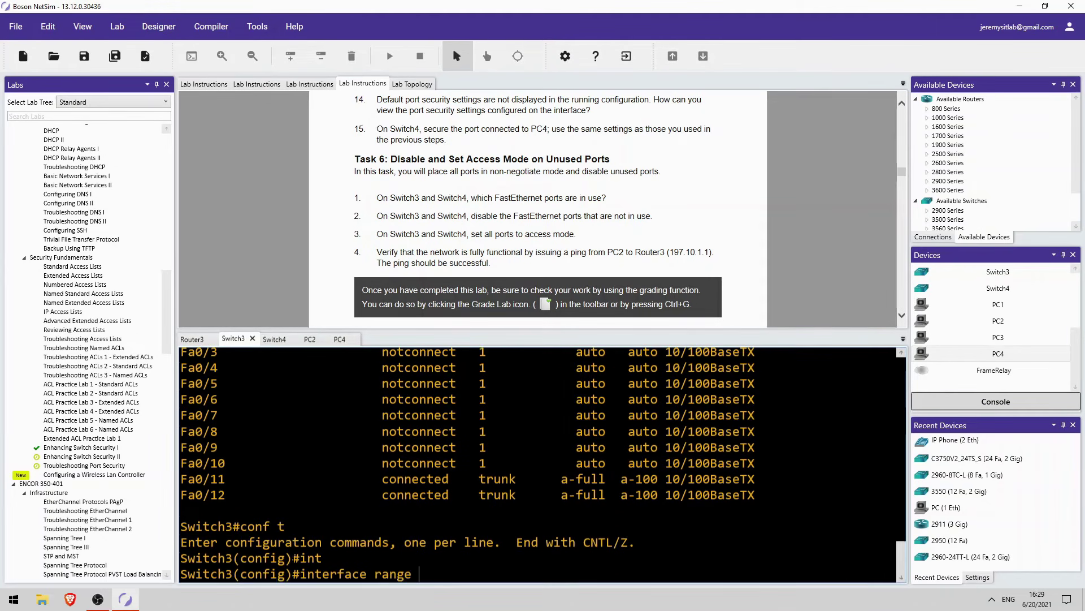
text( f0/)
scroll(539, 464, up, 2)
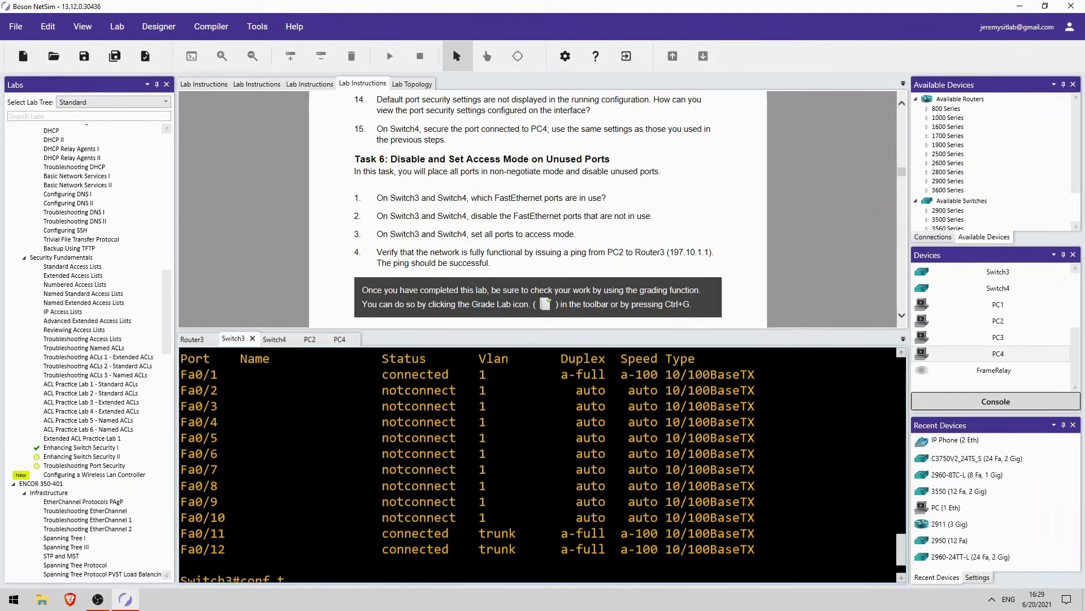
scroll(539, 464, down, 2)
text(2)
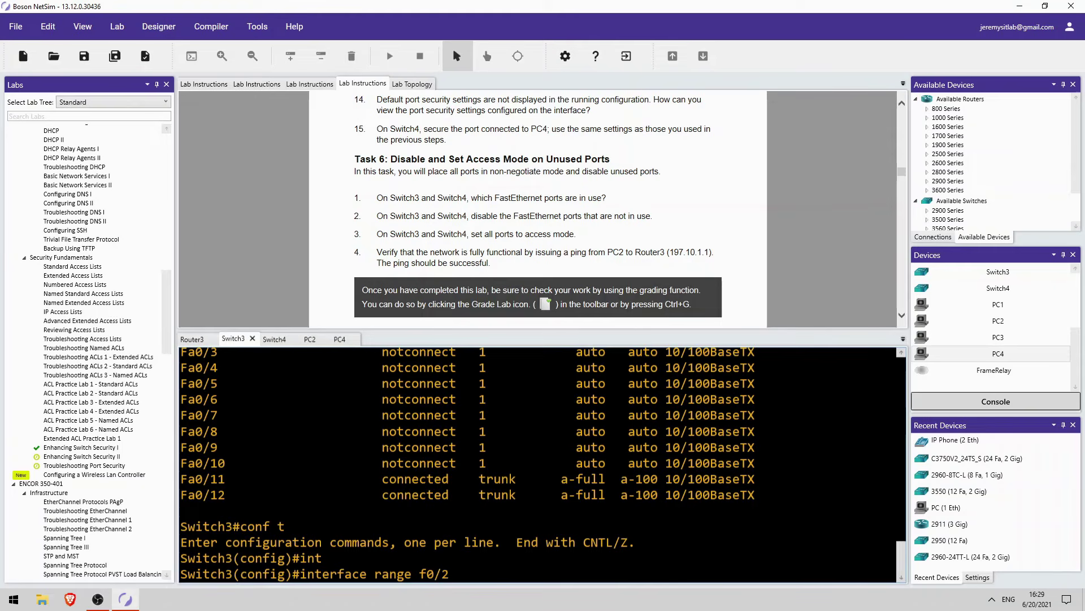
text( - 10)
key(Return)
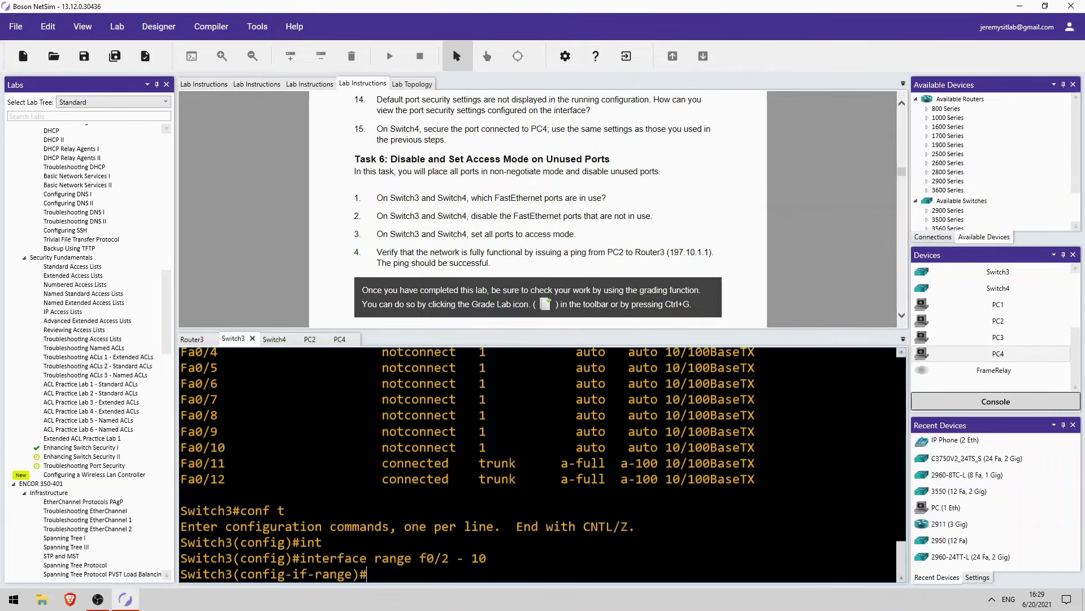
text(shut)
key(Tab)
key(Return)
Set Switch3's selected FastEthernet 0/2 - 10 range to access mode with switchport mode access.
text(sw)
key(Tab)
text(m)
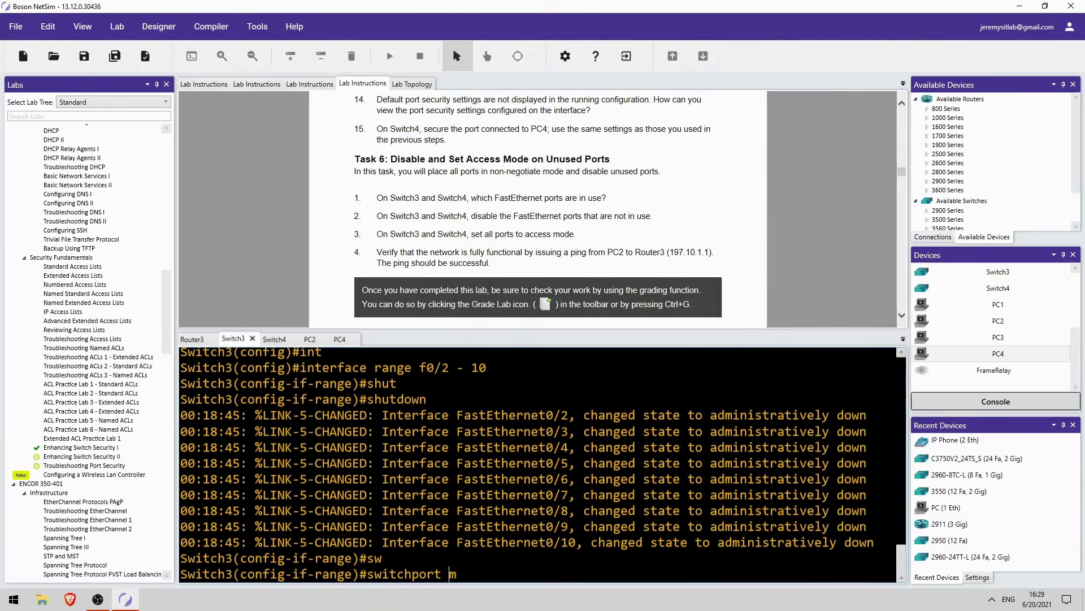
text(ode acc)
key(Tab)
key(Return)
scroll(543, 465, up, 1)
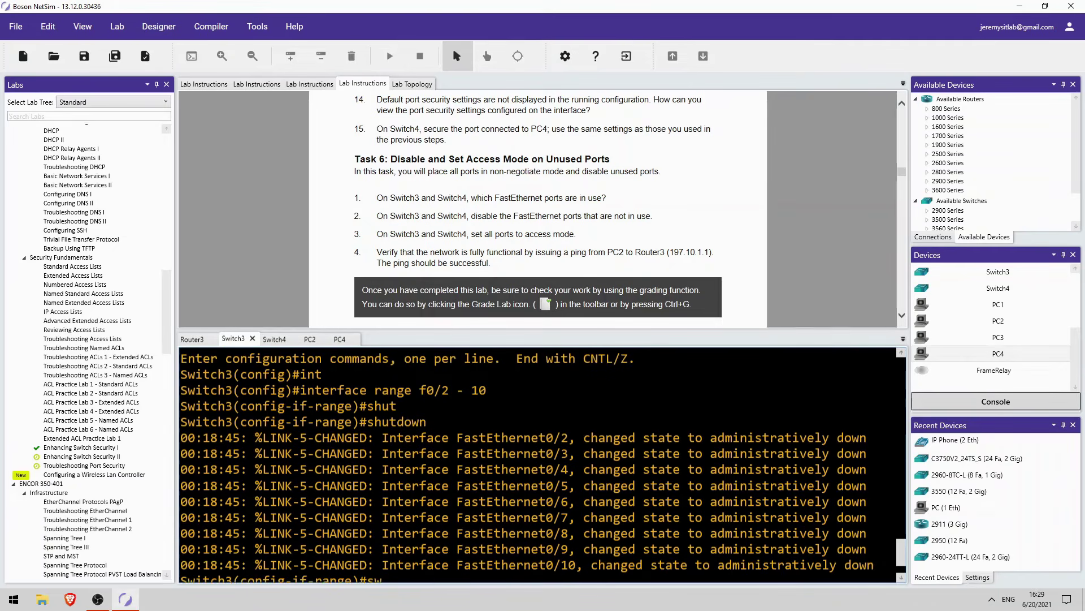
Switch to the Switch4 console, enter global configuration mode and shut down interface range f0/3 - 10.
click(274, 340)
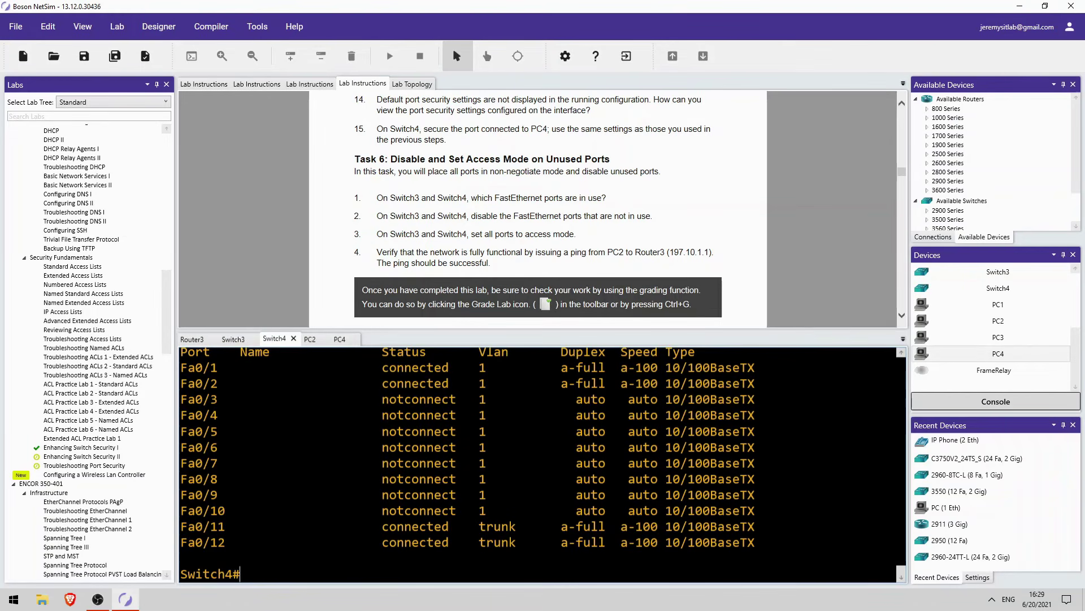
text(conf t)
key(Return)
text(i)
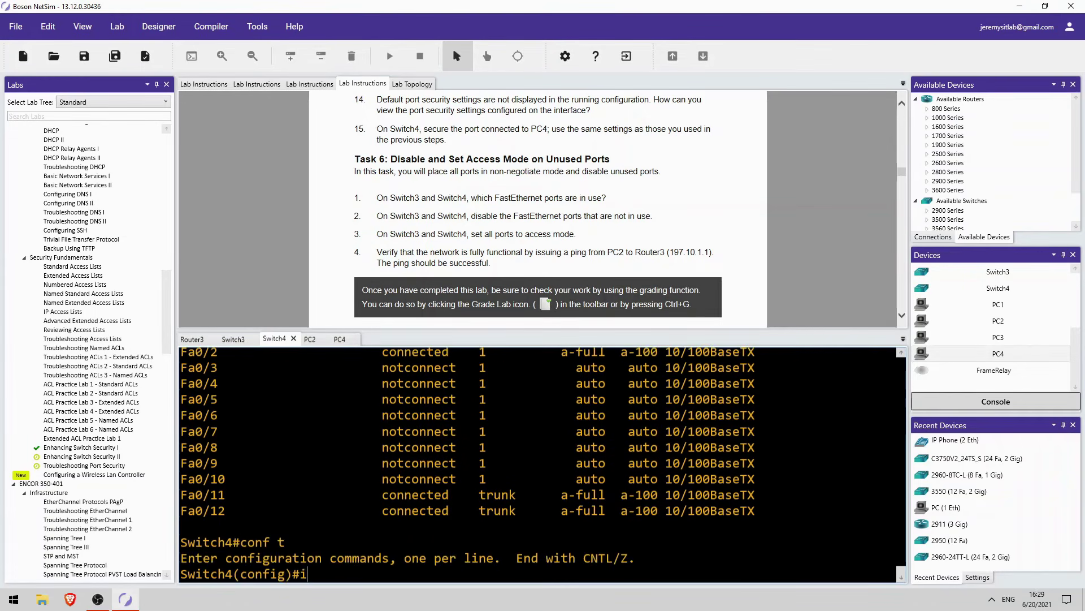
text(nt range f0/3 - 10)
key(Return)
text(shut)
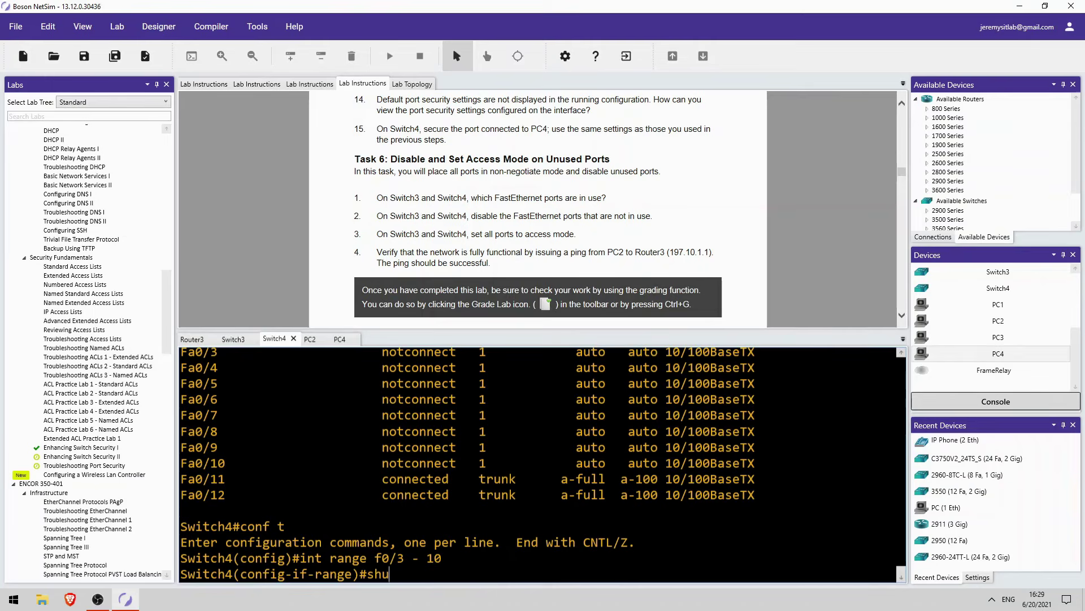
key(Return)
Apply switchport mode access to Switch4's FastEthernet 0/3 - 10 range and return to privileged EXEC mode.
text(sw)
key(Tab)
text(mode acce)
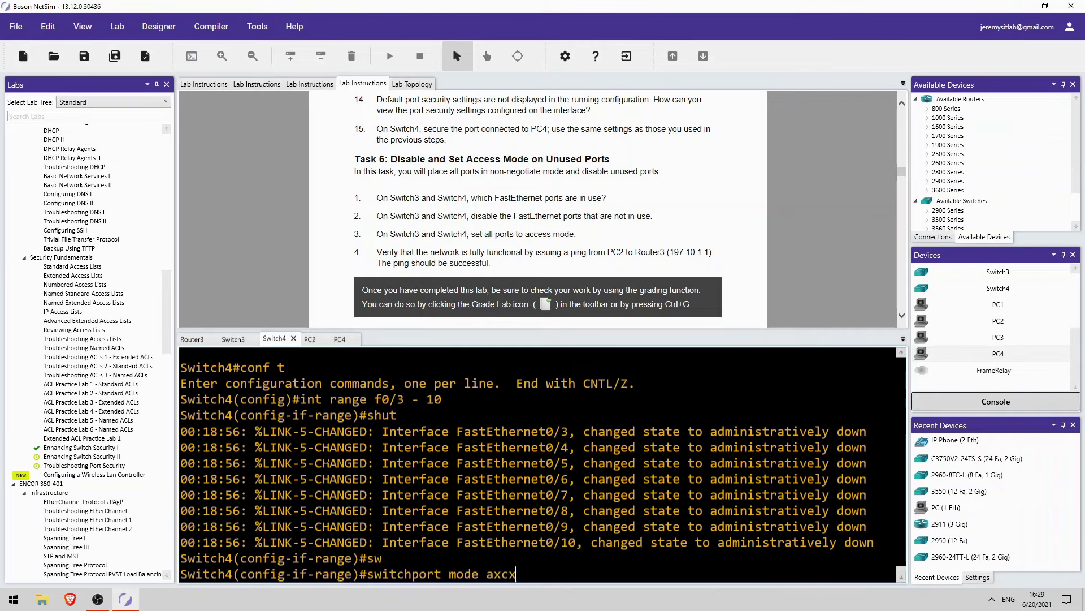
key(BackSpace)
key(BackSpace)
text(cc)
key(Tab)
key(BackSpace)
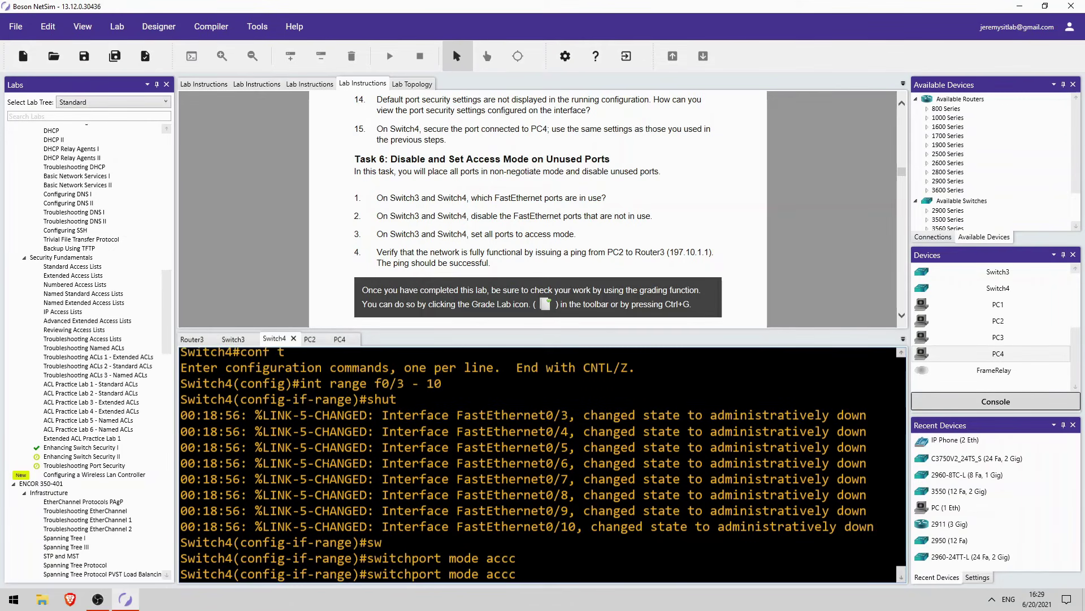
key(Tab)
key(Return)
text(end)
key(Return)
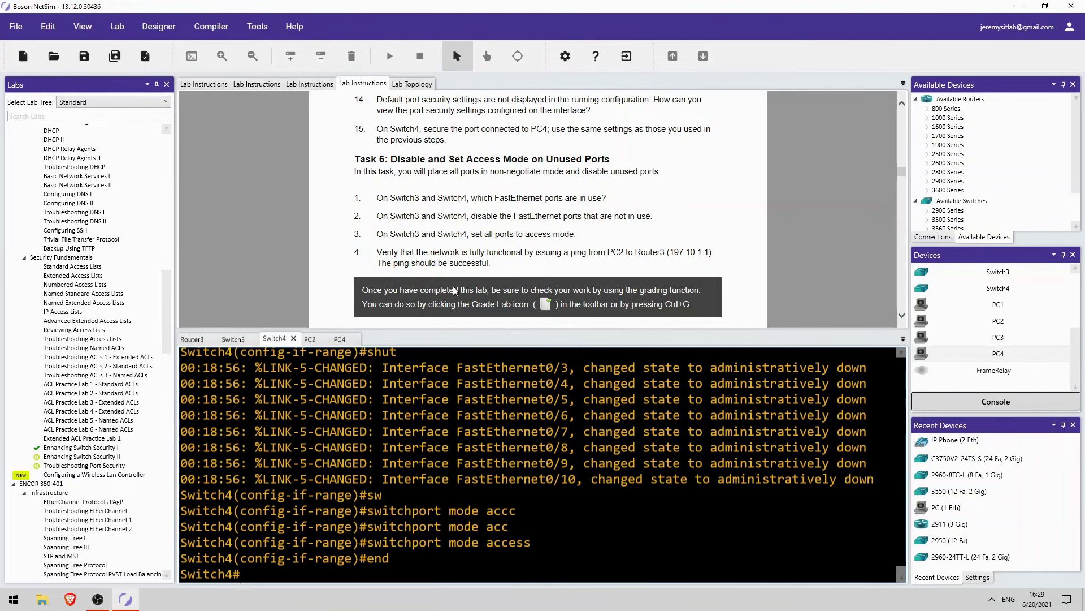
From the PC2 console, ping Router3 at 197.10.1.1 to verify connectivity.
click(310, 339)
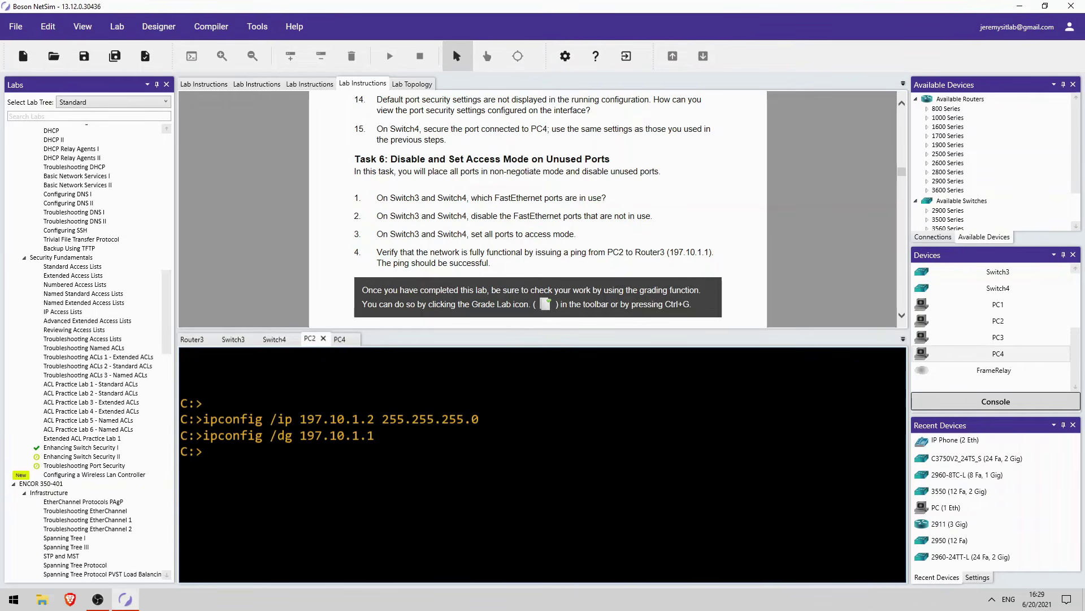
key(Return)
text(ping 197.10.1.1)
key(Return)
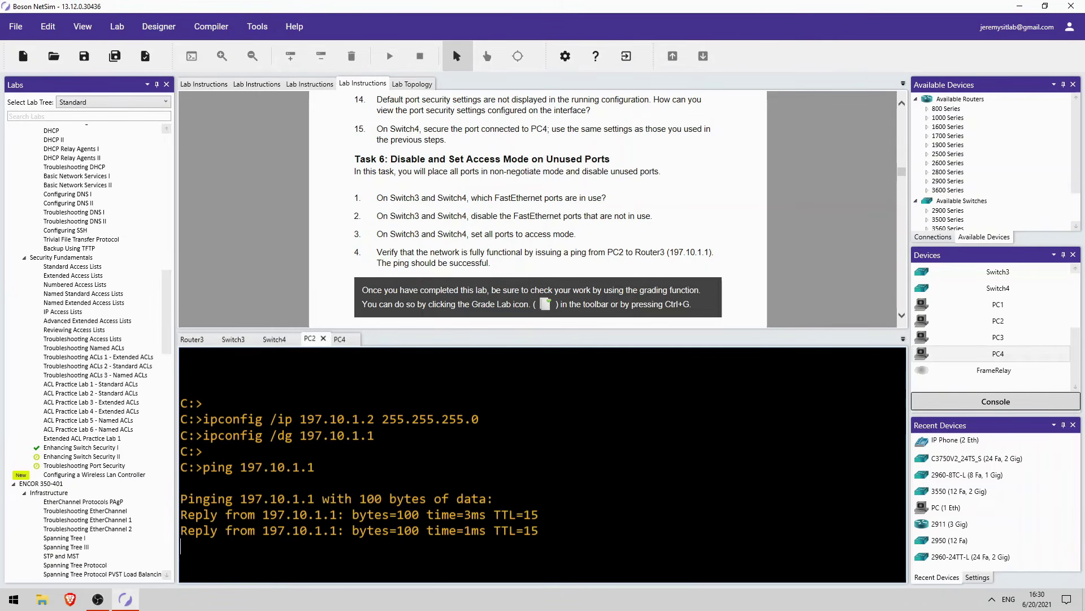
Grade the lab and examine Switch3's results for missing commands on its FastEthernet interfaces.
scroll(503, 246, down, 2)
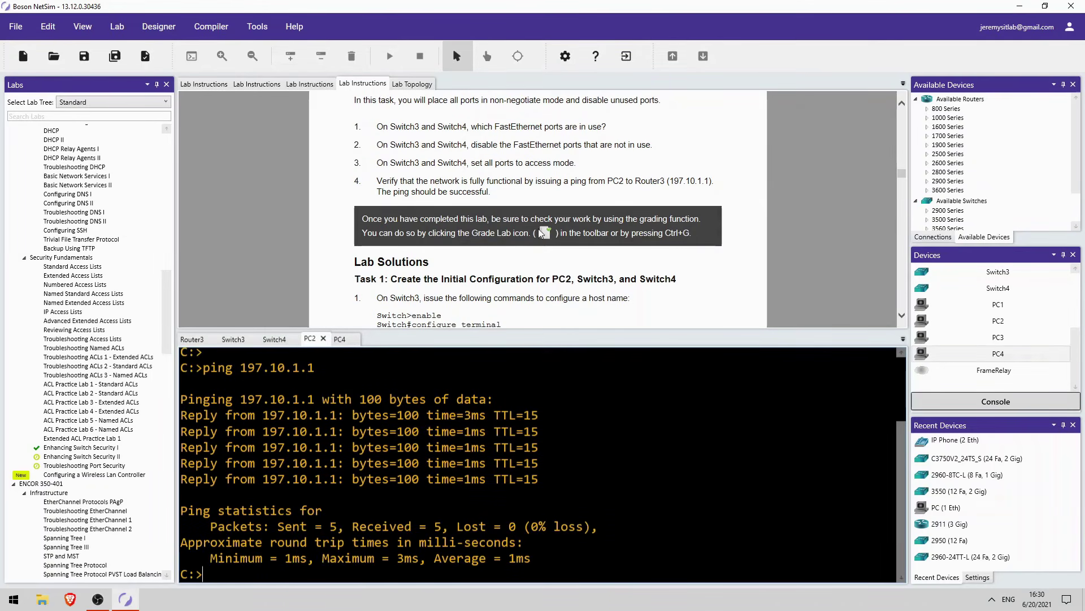
scroll(489, 232, up, 10)
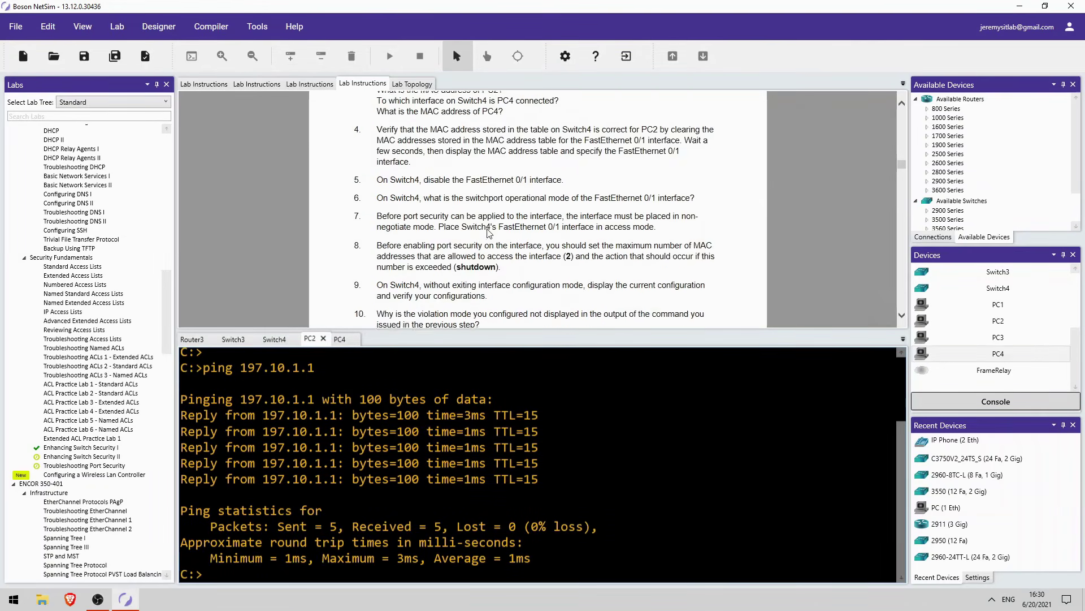
scroll(489, 232, up, 2)
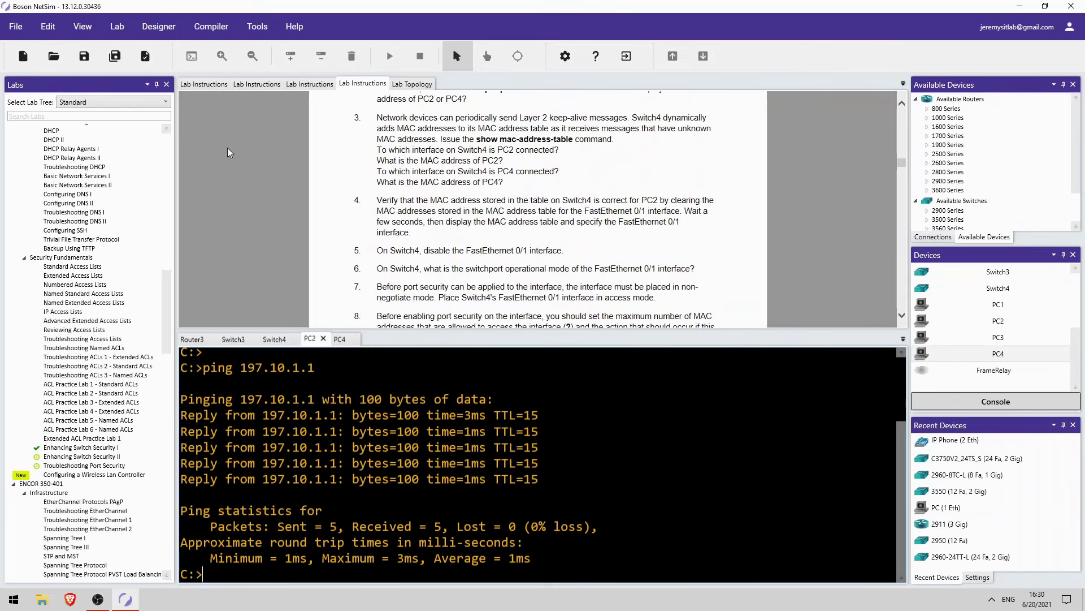
click(146, 57)
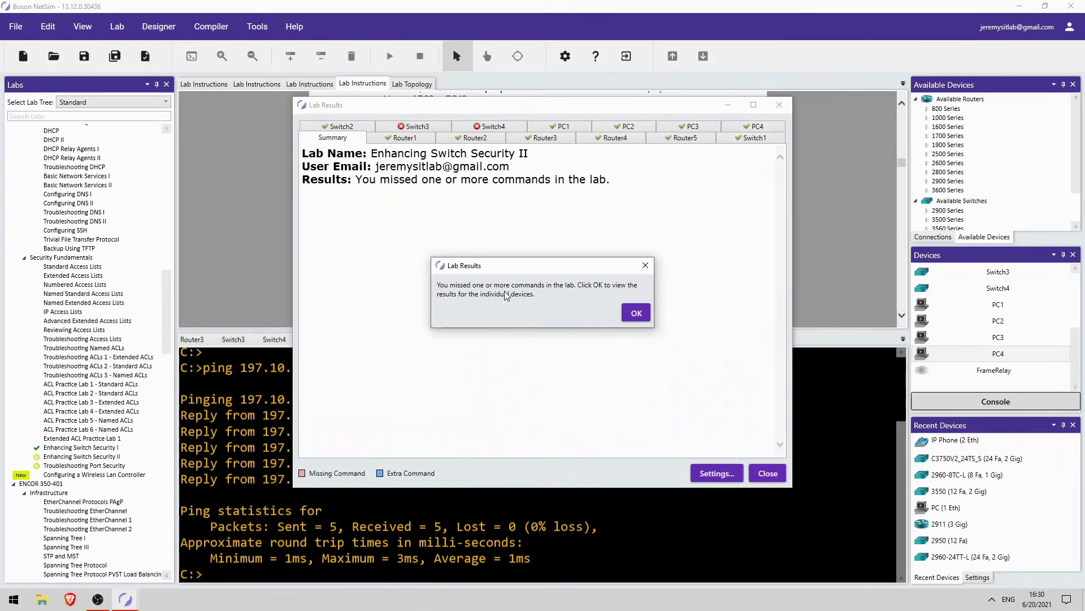
click(633, 312)
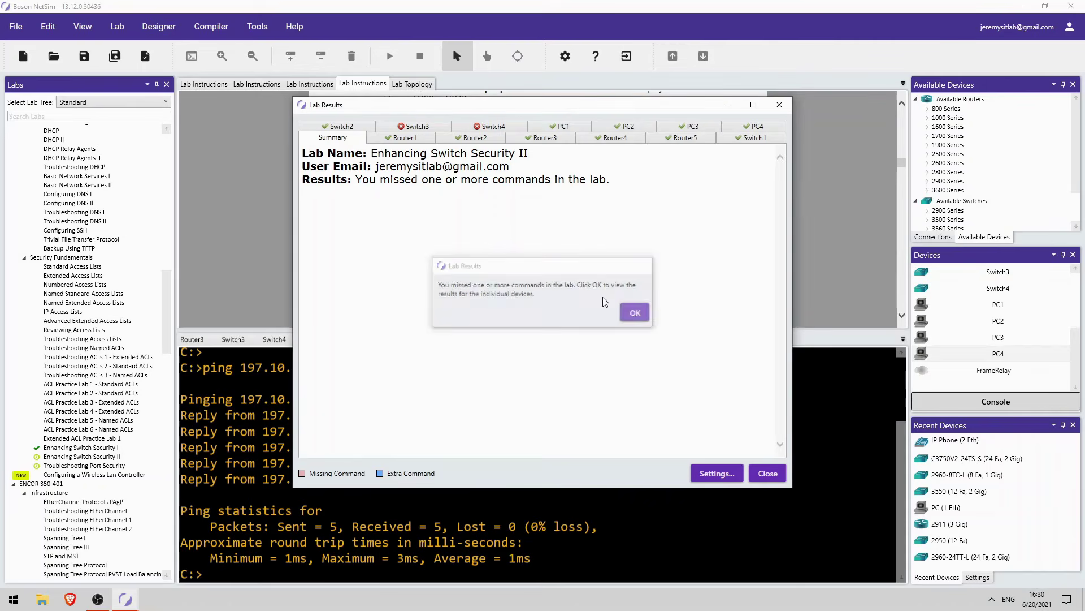
click(428, 130)
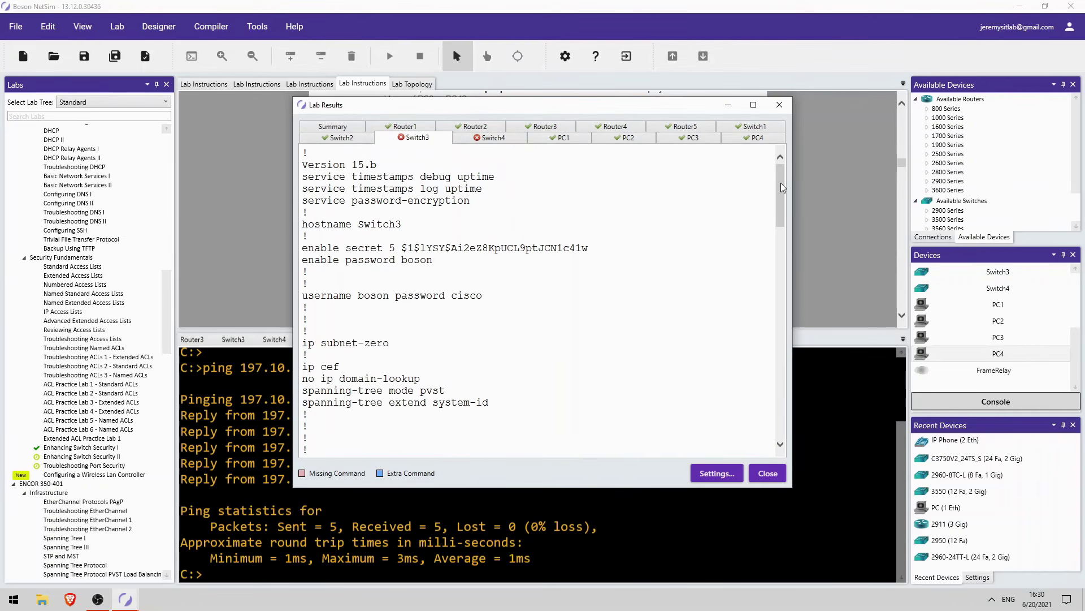
drag(781, 182, 784, 241)
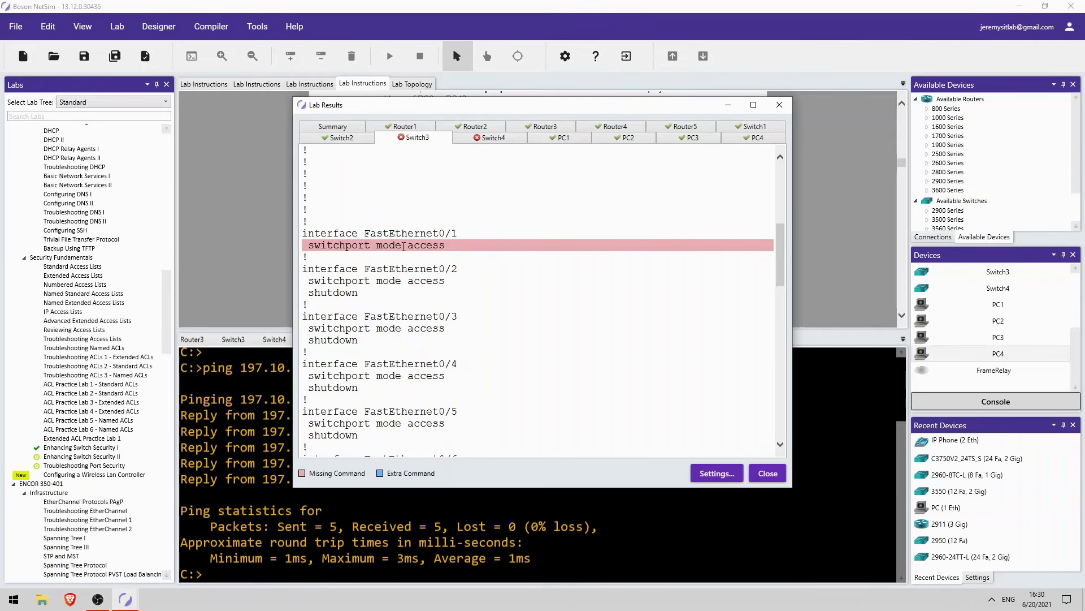
scroll(427, 244, down, 13)
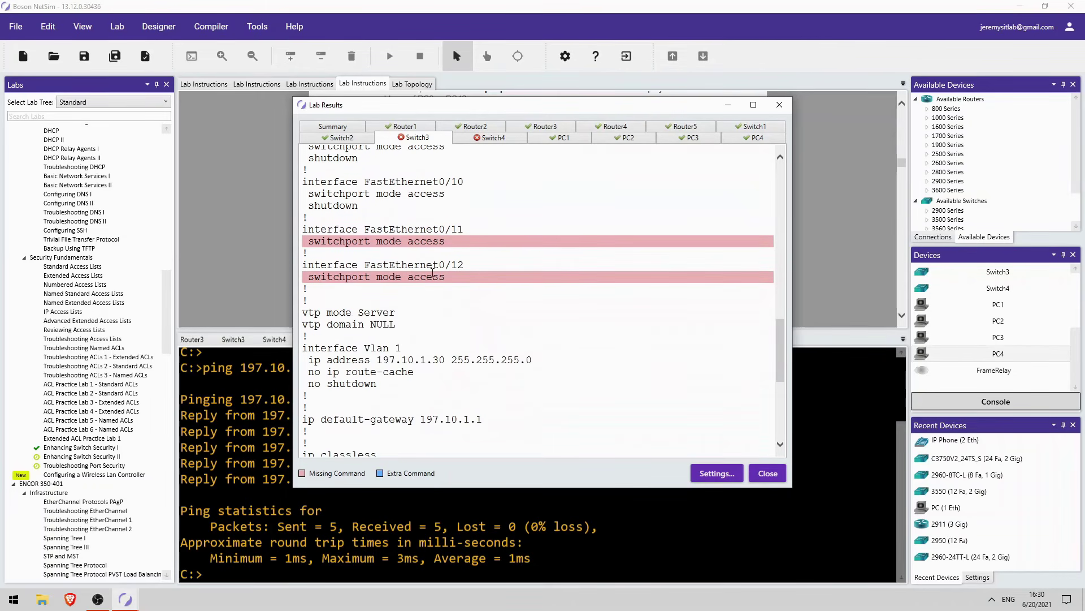
Examine Switch4's grading results for missing and extra commands on FastEthernet 0/1 and 0/2, and close the results.
click(487, 139)
scroll(464, 236, down, 5)
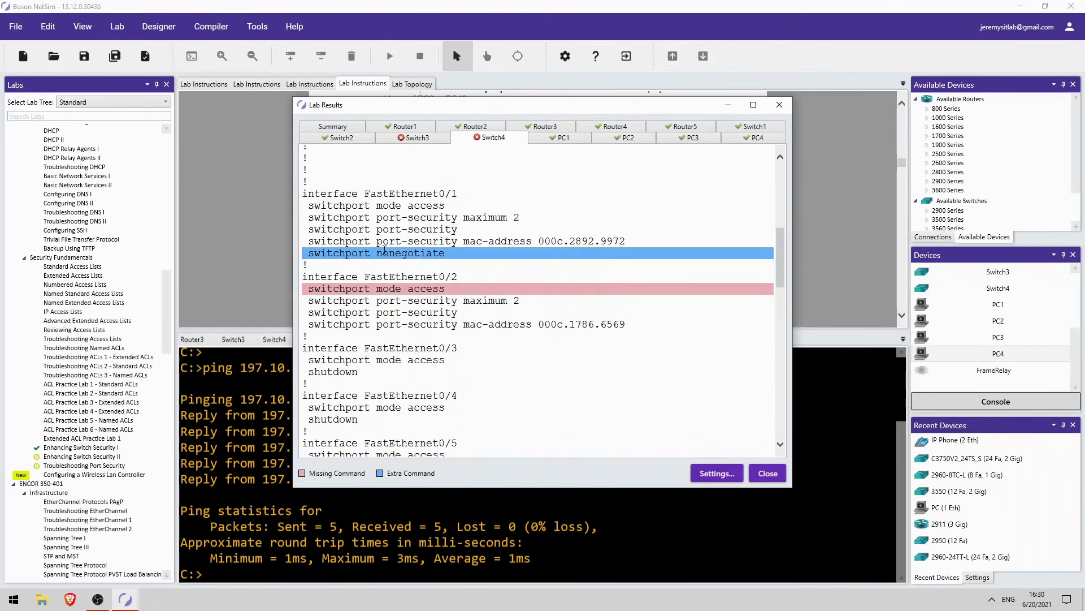
mouse_move(384, 253)
mouse_down()
mouse_move(388, 241)
mouse_move(384, 253)
mouse_move(438, 259)
mouse_move(385, 252)
mouse_up()
click(446, 253)
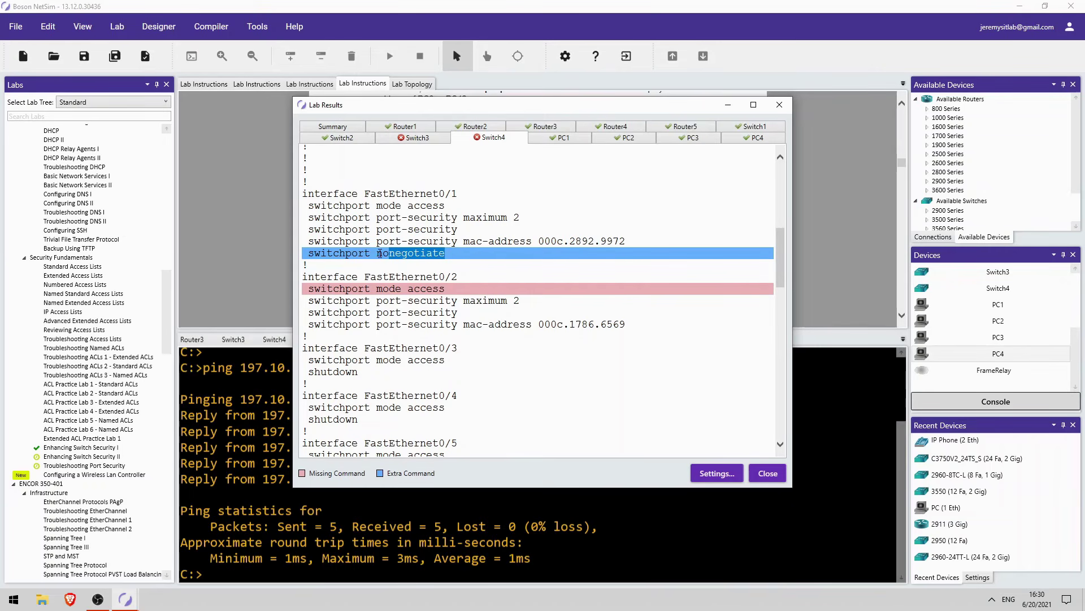
drag(408, 206, 446, 205)
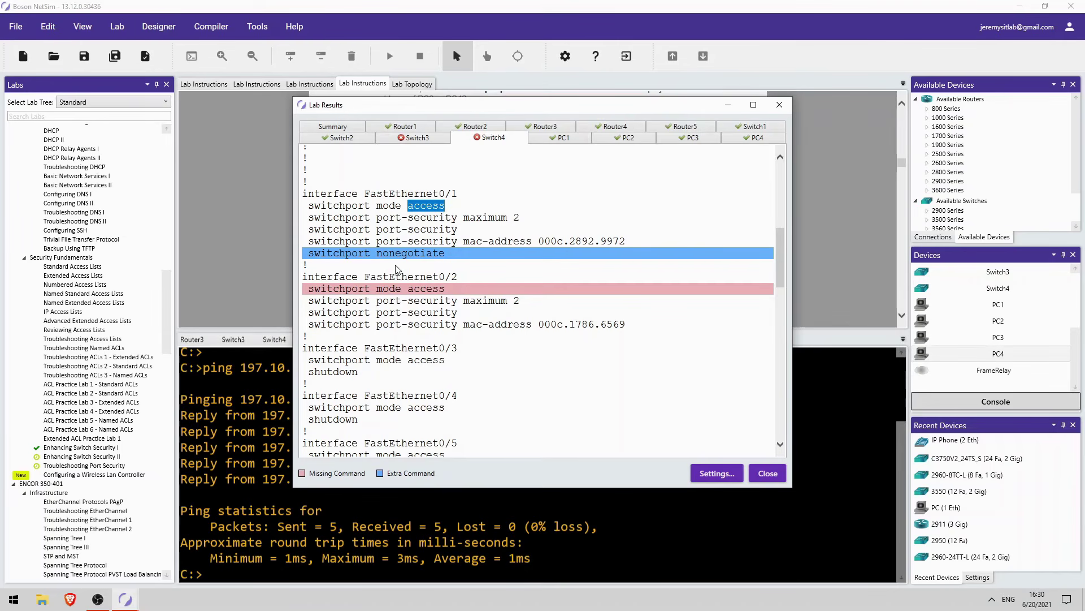
drag(390, 252, 446, 243)
click(425, 269)
scroll(425, 276, down, 2)
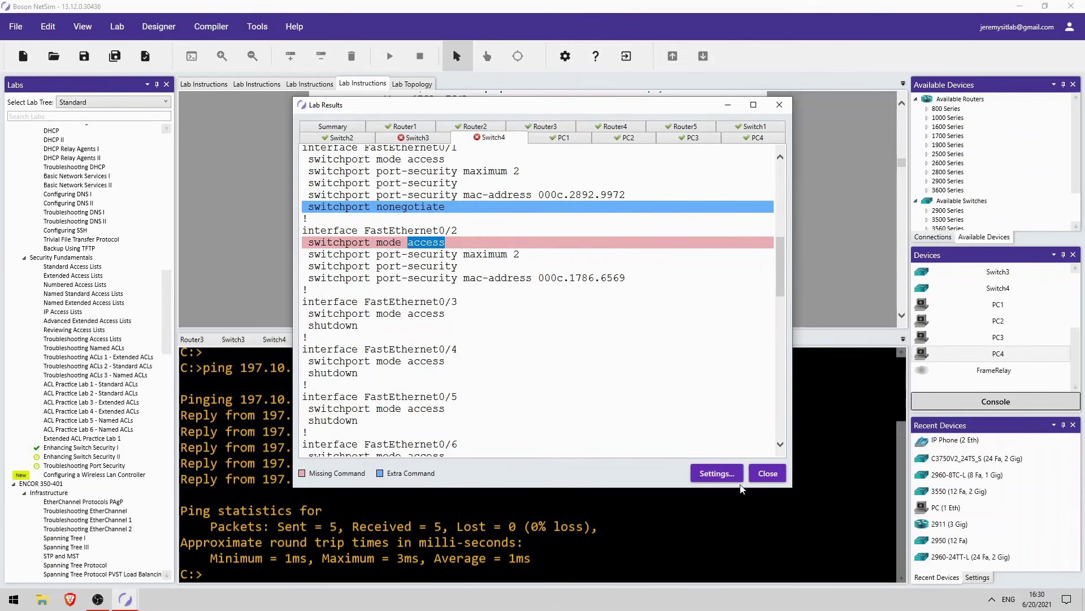
click(768, 473)
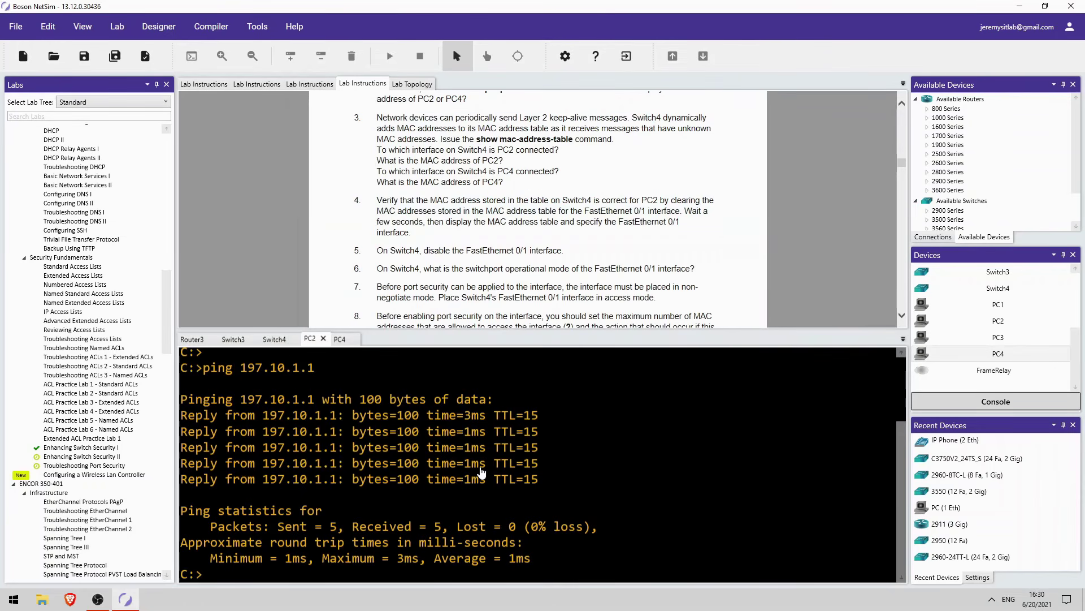
Review the Switch4 console history to check which commands were issued on FastEthernet 0/2.
click(274, 338)
scroll(542, 464, up, 15)
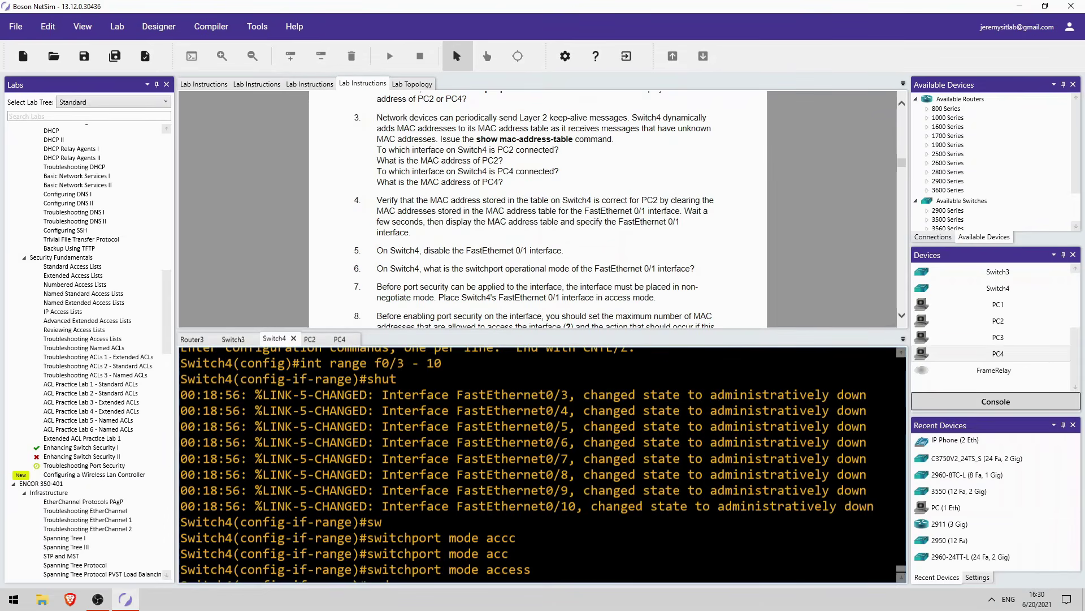
scroll(542, 464, up, 10)
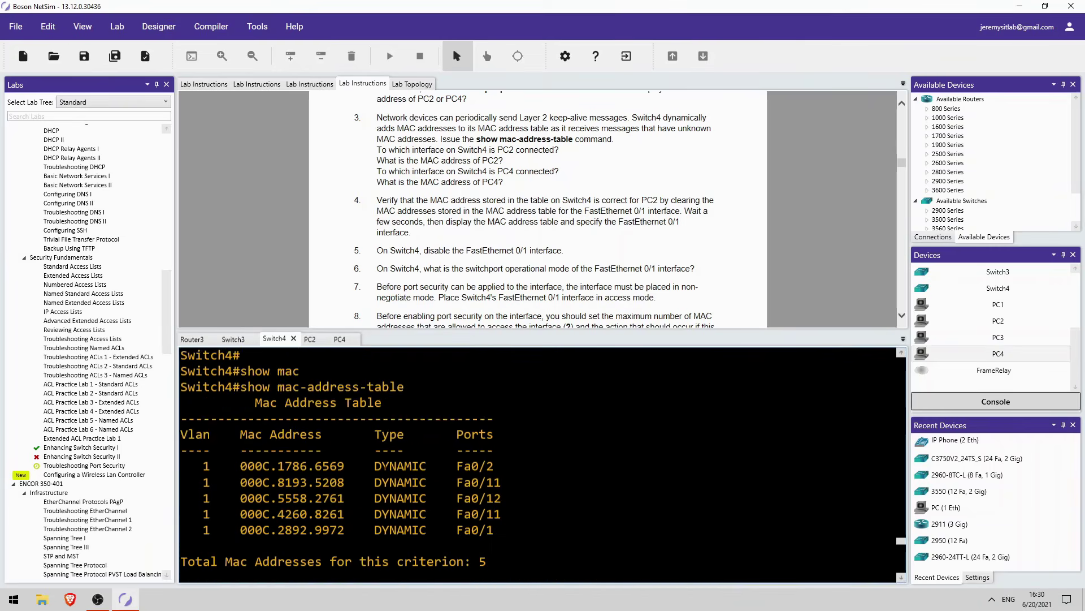
scroll(542, 463, down, 4)
scroll(543, 464, down, 4)
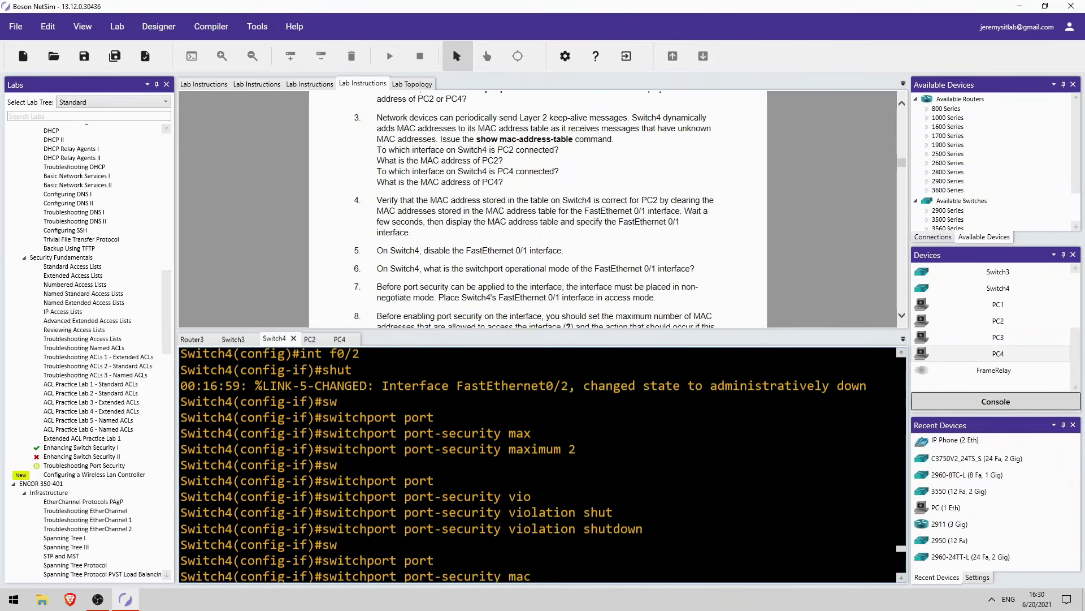
scroll(543, 464, up, 3)
scroll(543, 464, down, 5)
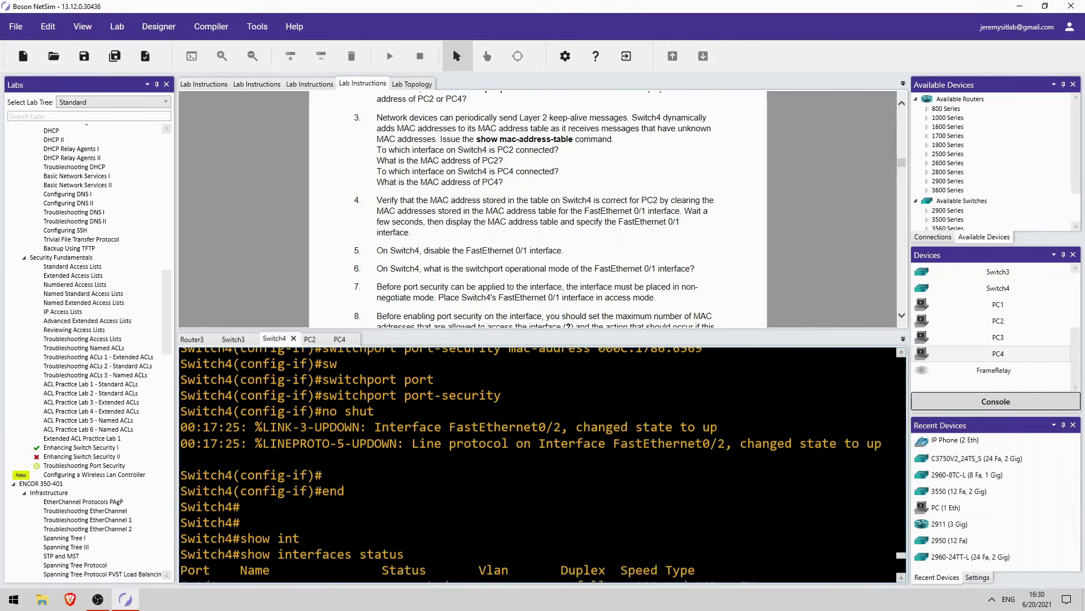
Reread the lab instructions through Task 6 and grade the lab again to open the results summary.
scroll(472, 261, down, 8)
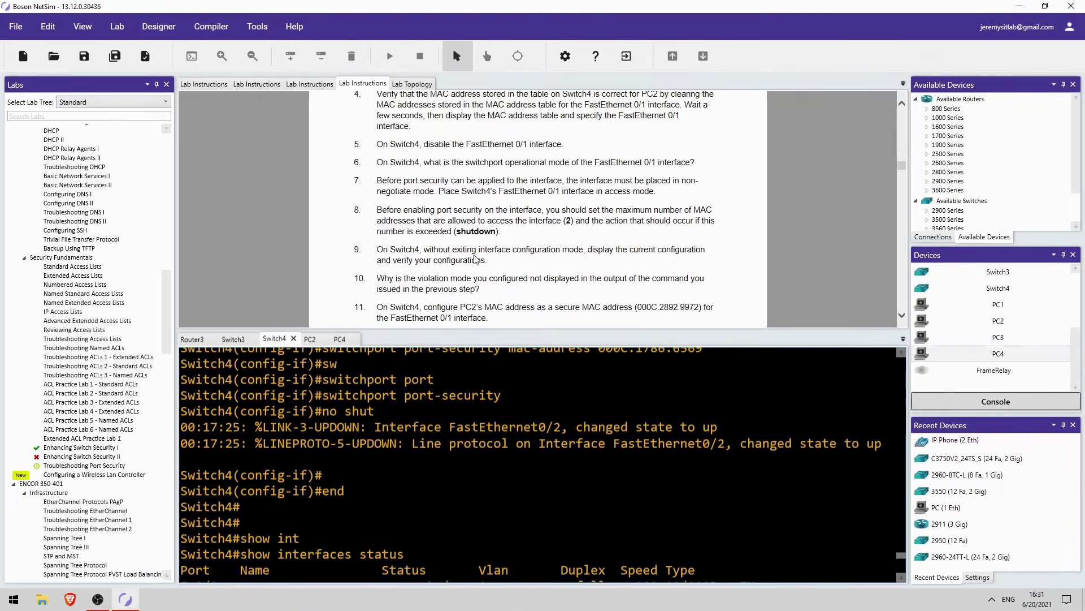
scroll(472, 262, down, 3)
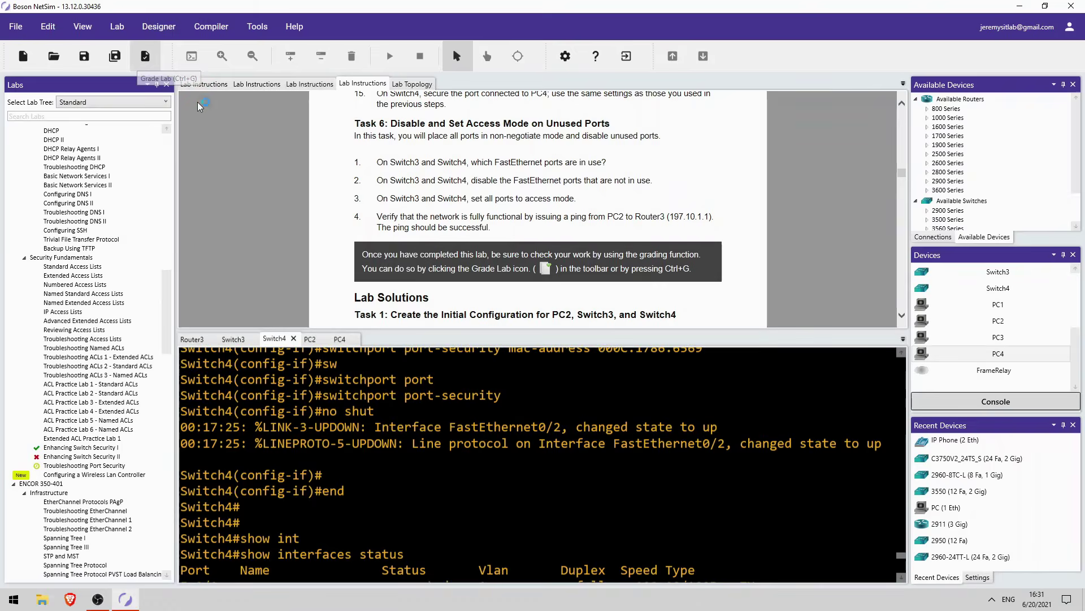
click(141, 63)
click(636, 314)
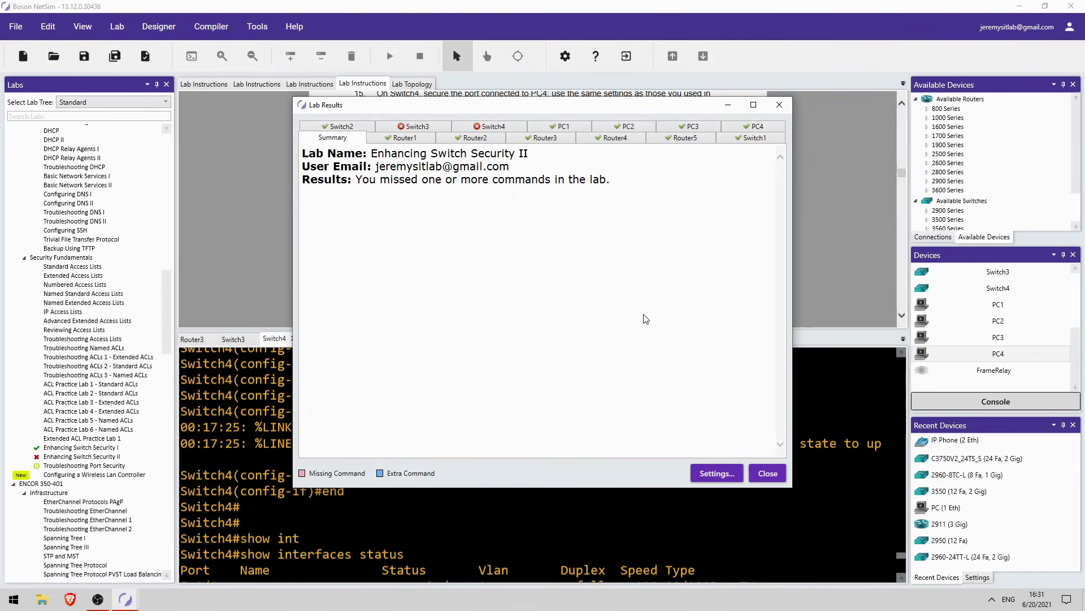
Examine Switch3's grading results for missing commands on FastEthernet 0/1, 0/11 and 0/12.
click(425, 126)
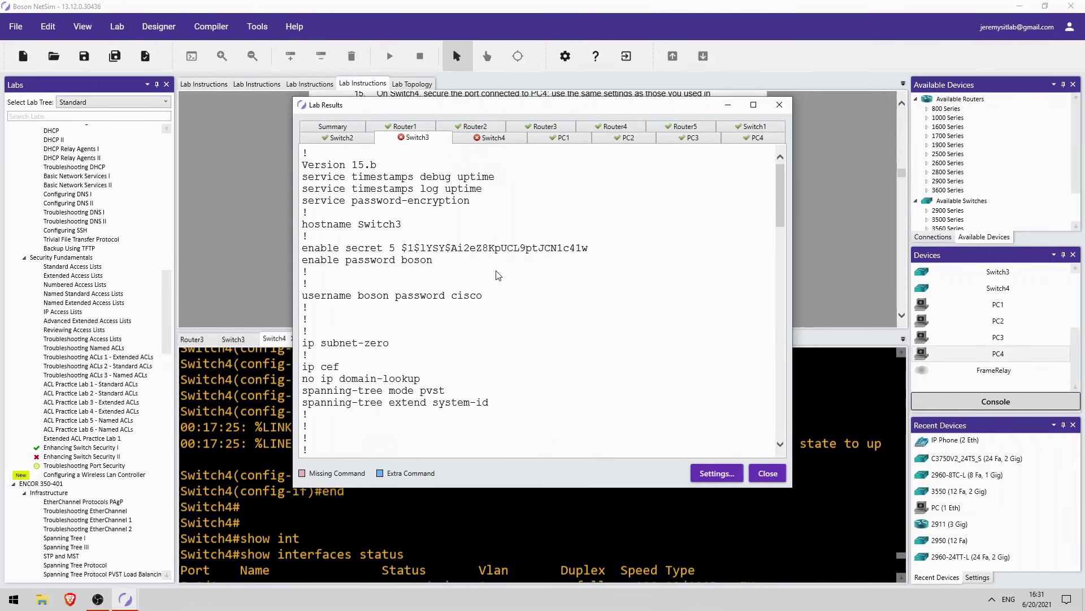
drag(782, 184, 754, 250)
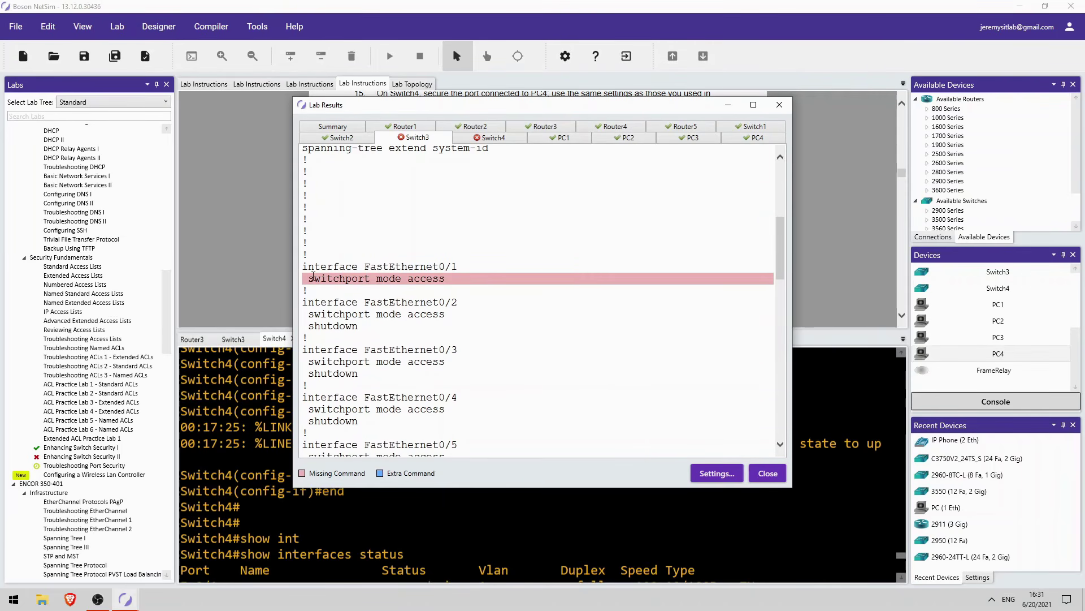
drag(312, 277, 446, 279)
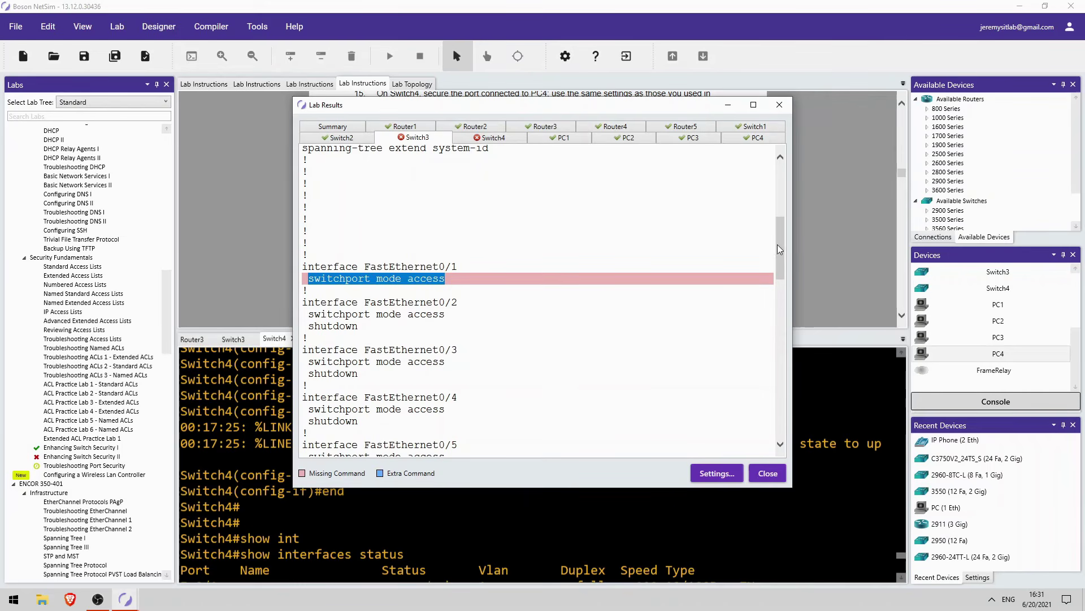
drag(777, 249, 775, 332)
drag(378, 261, 427, 269)
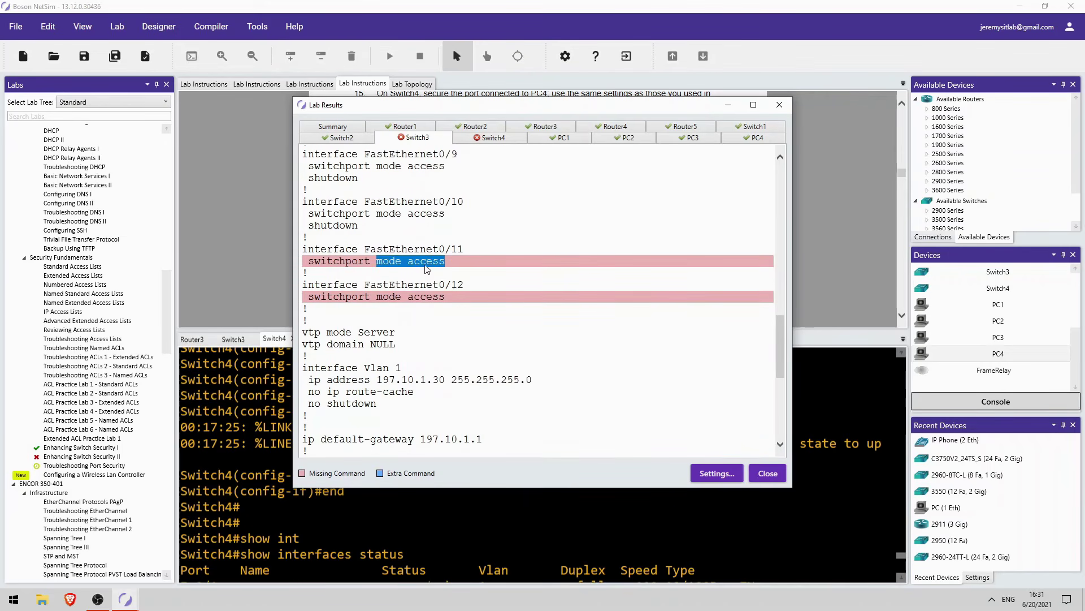
Check Switch4's grading results for extra and missing switchport commands on FastEthernet 0/1 and 0/2, and close the results.
click(491, 138)
drag(780, 186, 776, 257)
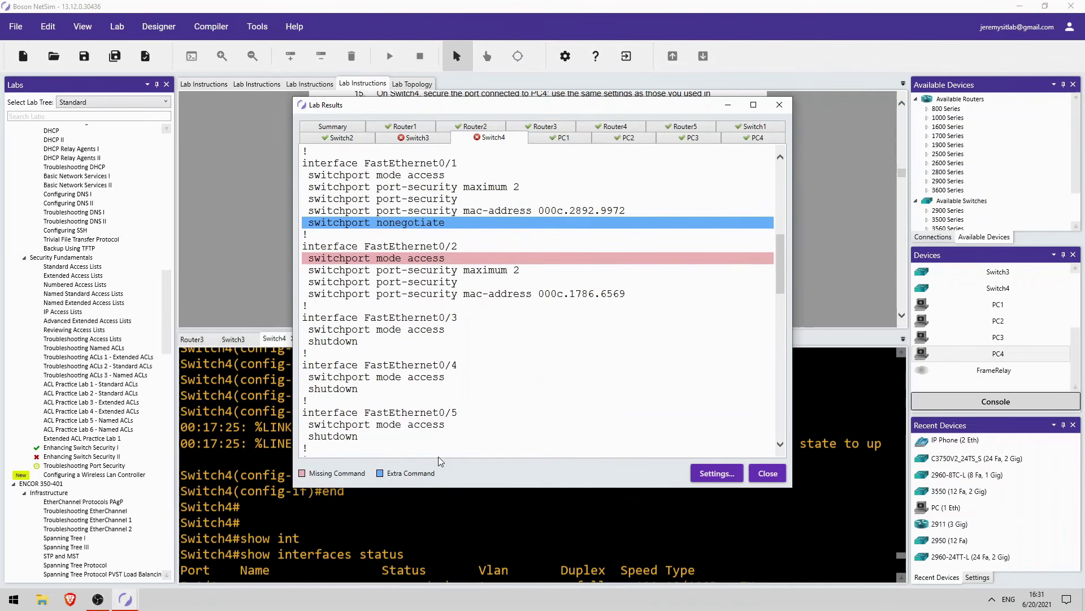
drag(383, 223, 420, 222)
drag(445, 259, 308, 259)
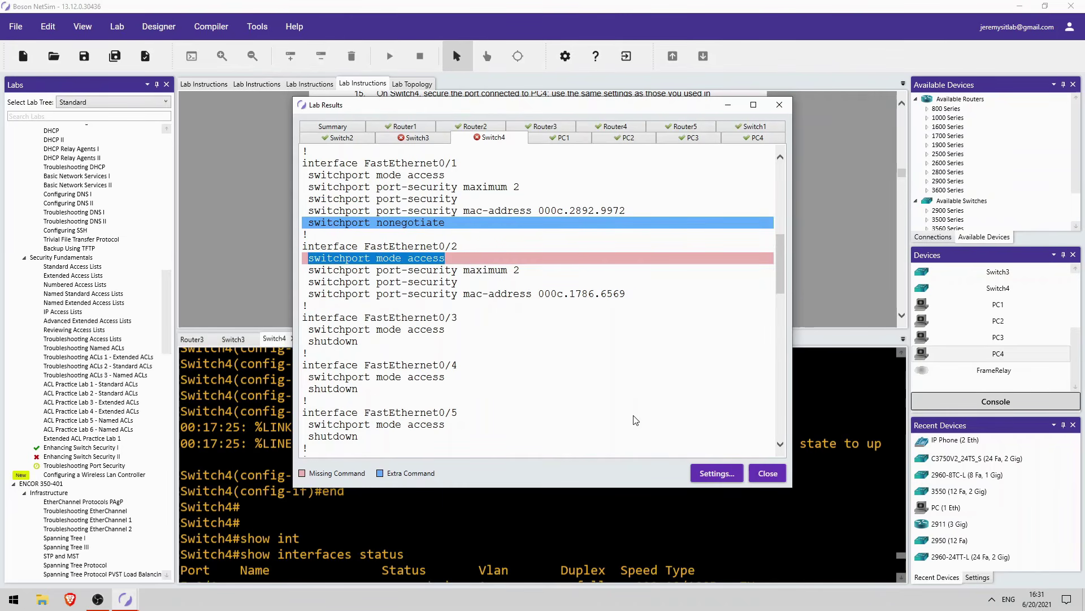
click(767, 473)
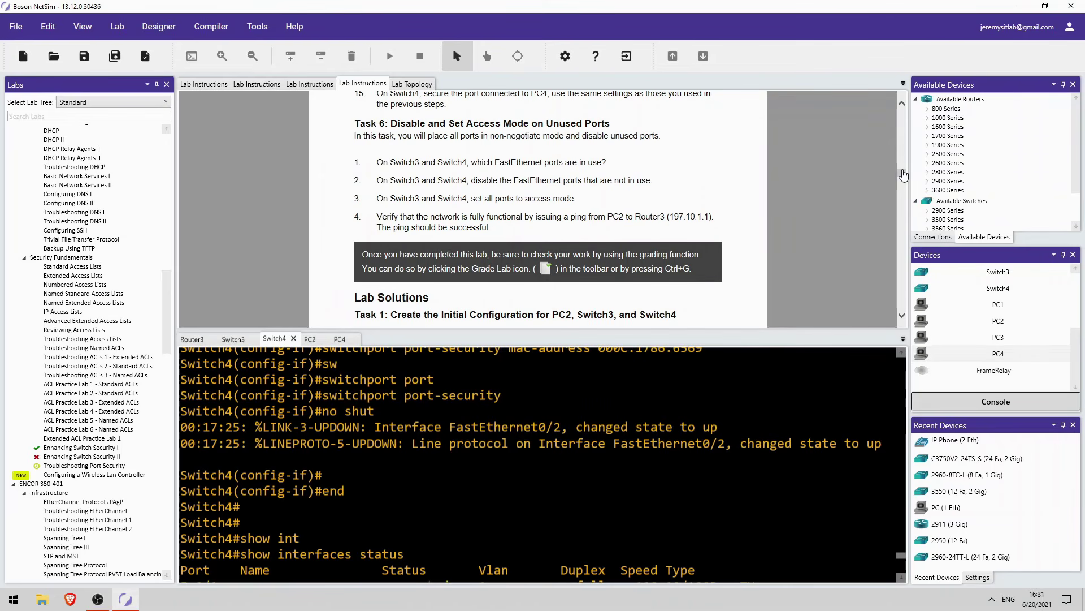
Look through the lab solutions and return to the Lab Topology diagram at the start of the lab instructions.
scroll(898, 188, down, 10)
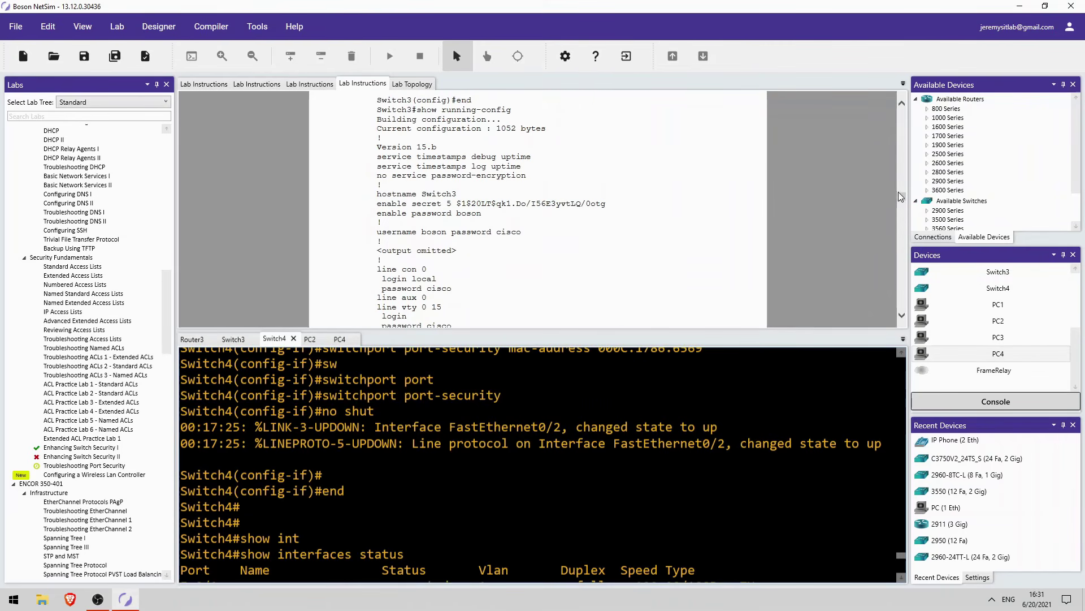
scroll(904, 199, down, 1)
drag(903, 199, 898, 113)
scroll(819, 207, down, 3)
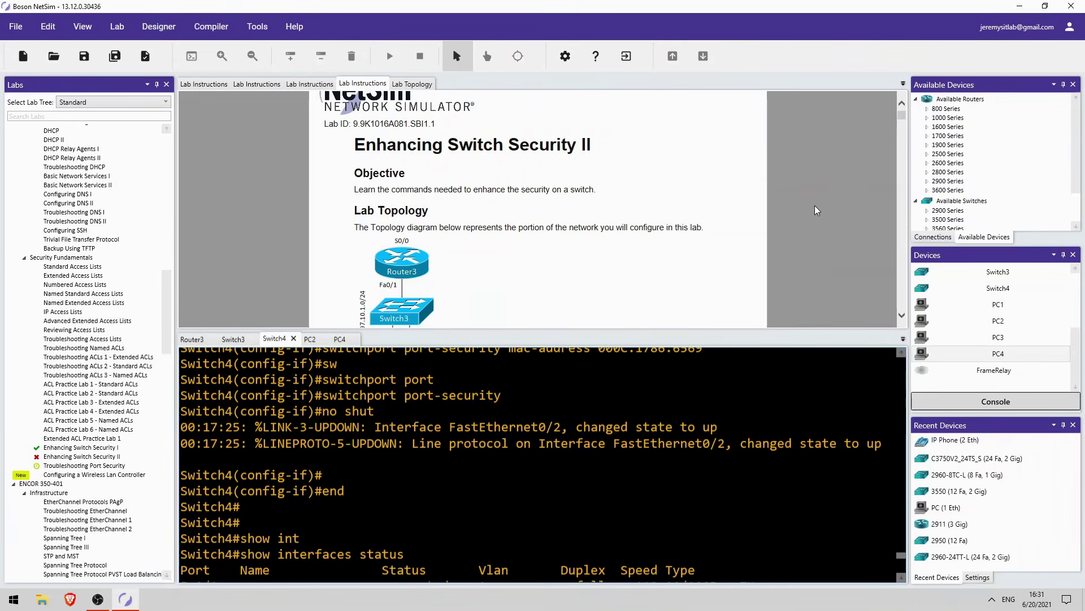
scroll(807, 206, down, 4)
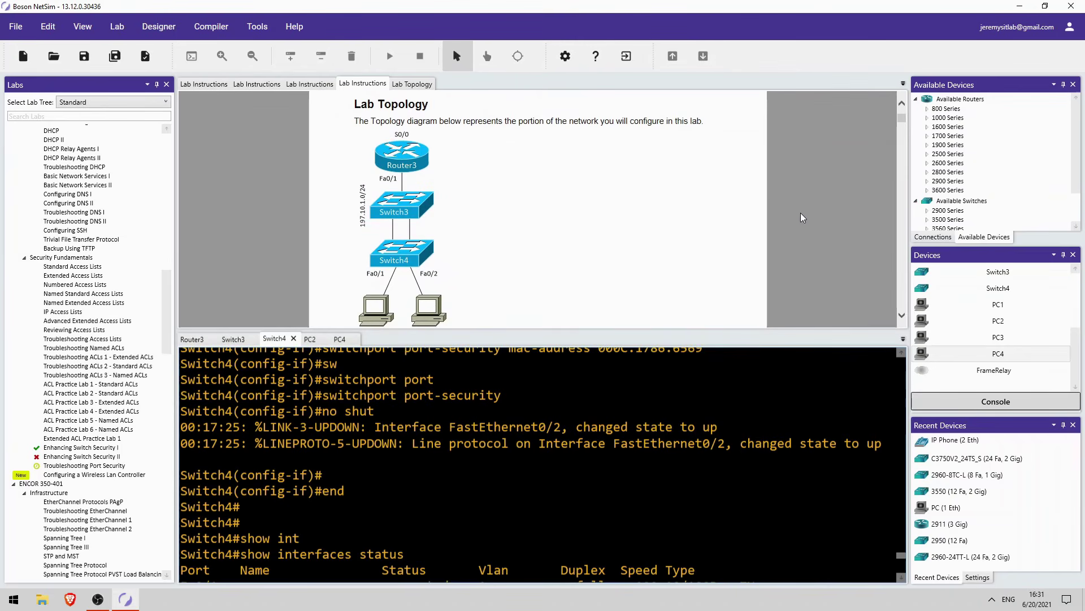